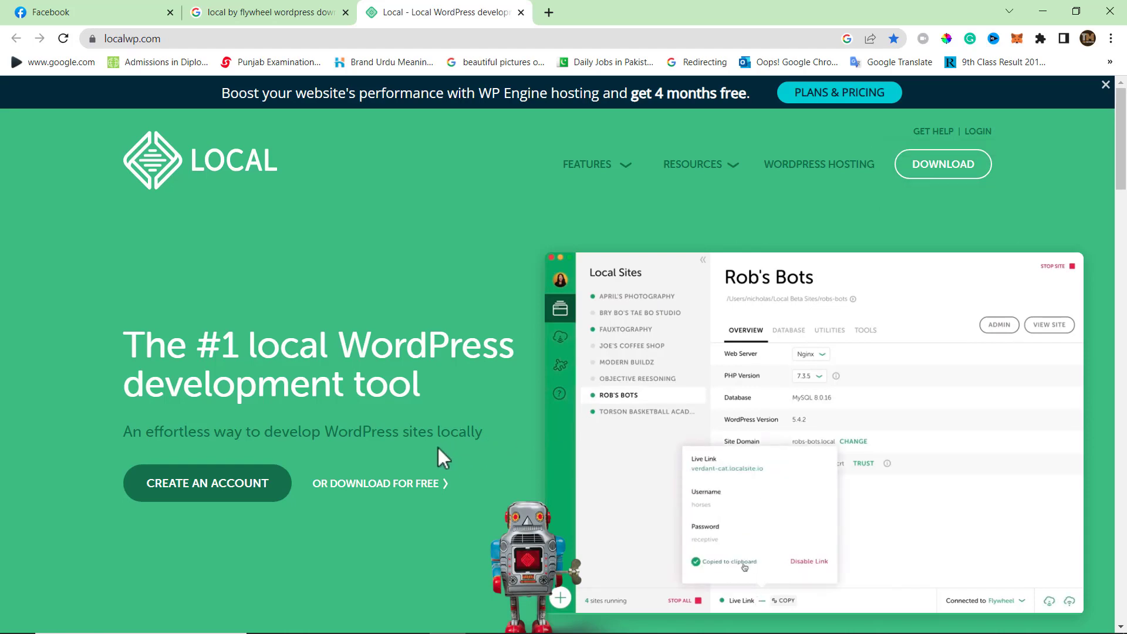
Step: Open the WordPress Hosting page in a new browser tab and disable the SEObar for this domain
right_click(819, 169)
click(852, 176)
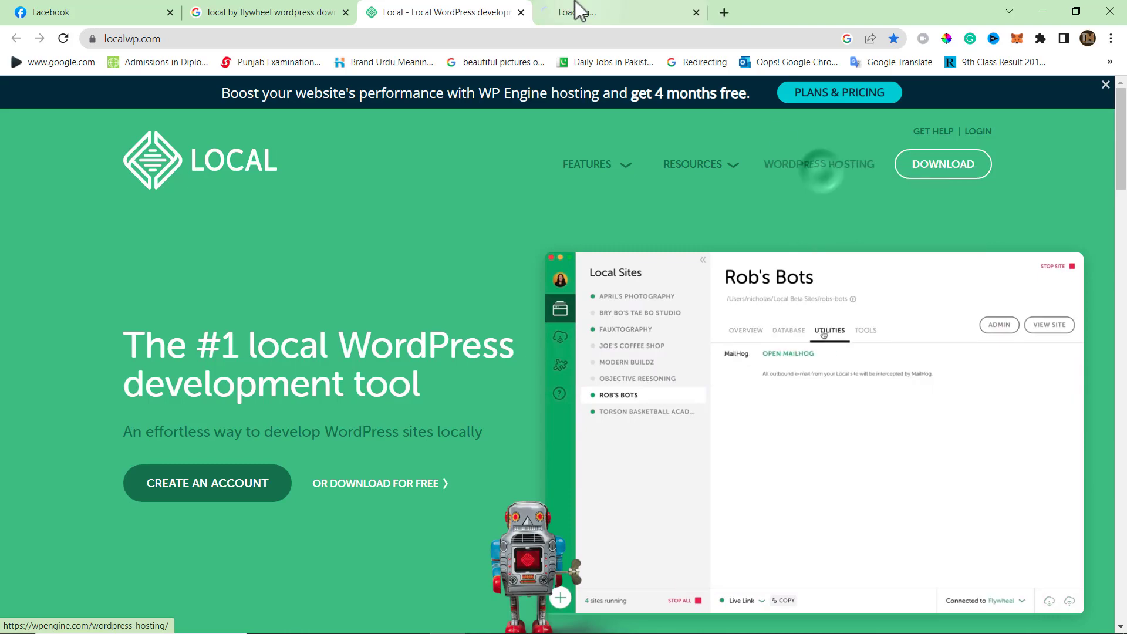
click(610, 10)
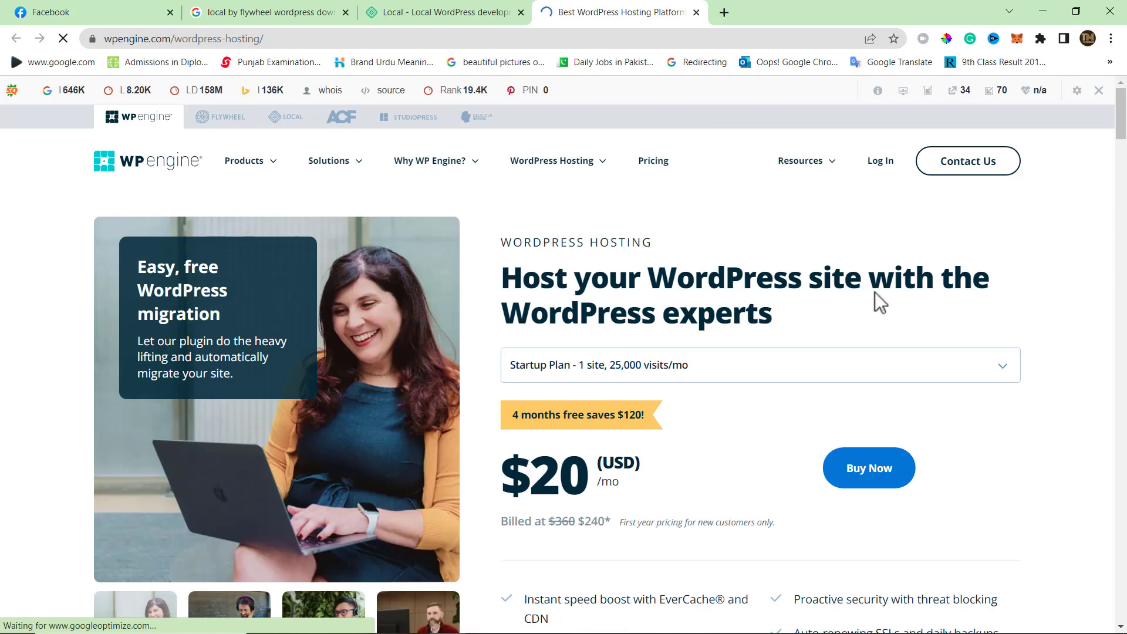
click(1099, 90)
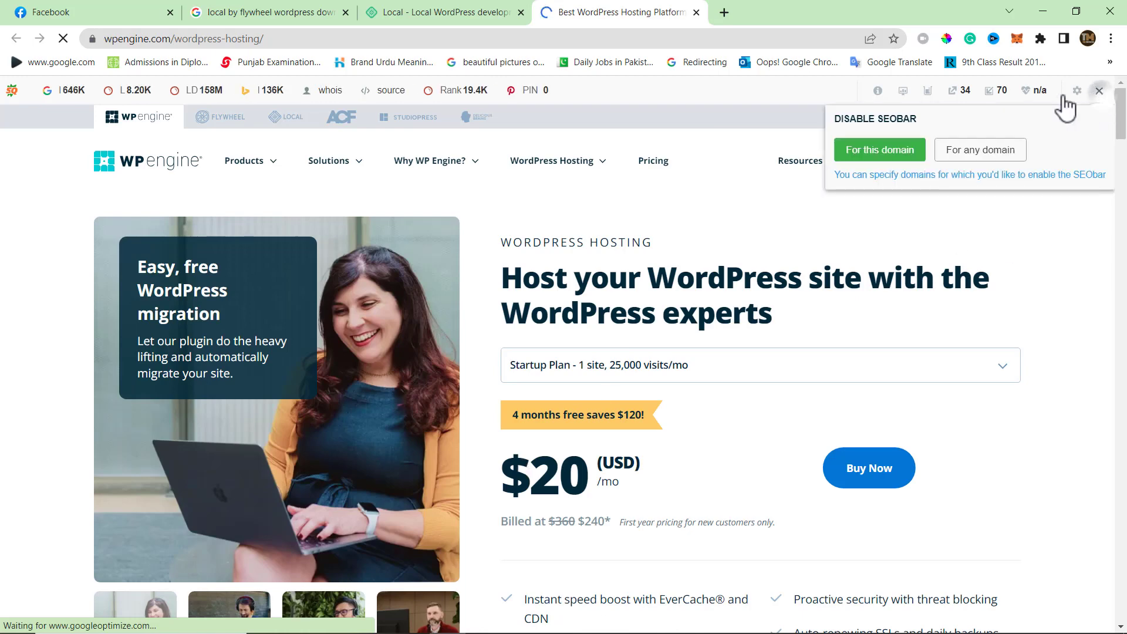
click(884, 149)
Step: Review the WordPress hosting offer, infrastructure features and company statistics, dismissing the SEO webinar popup
scroll(631, 488, down, 3)
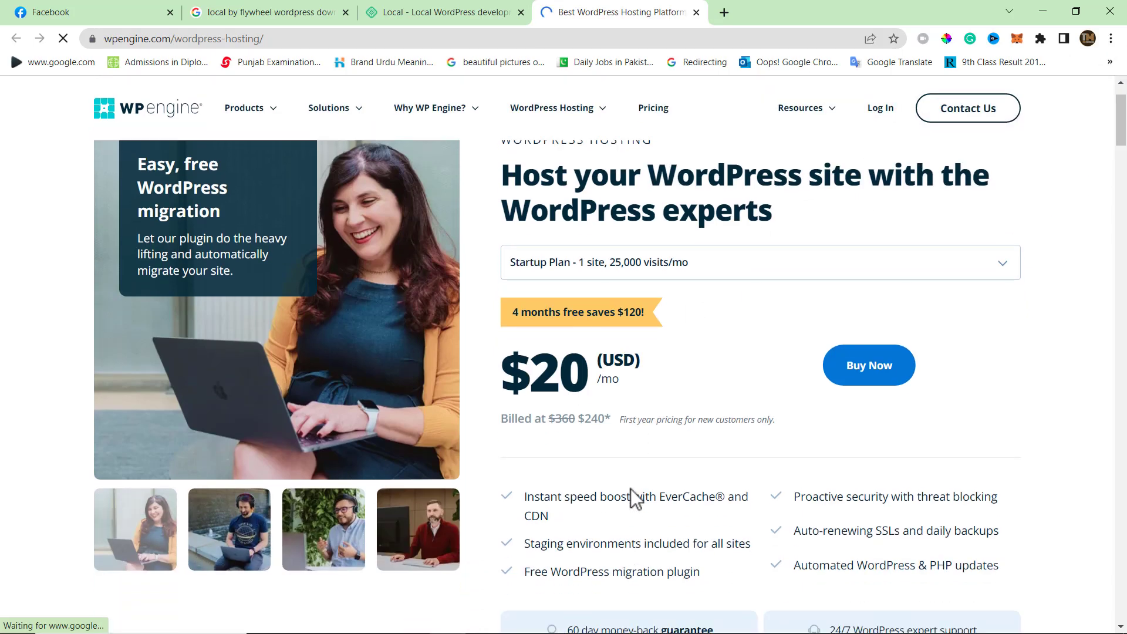
scroll(616, 502, down, 1)
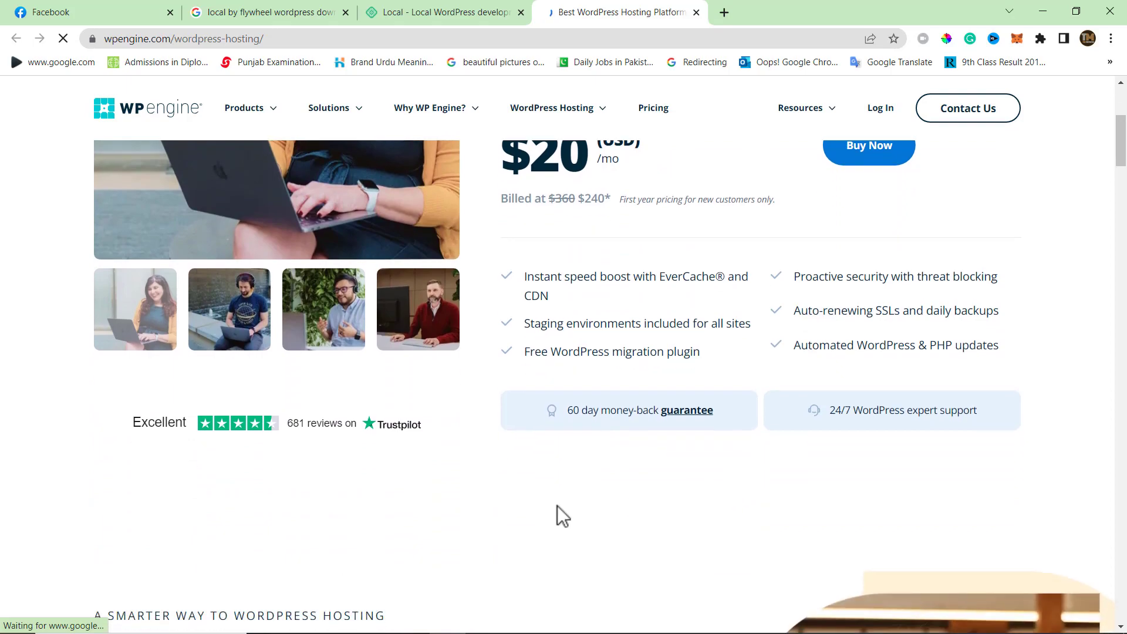
scroll(546, 514, down, 2)
scroll(536, 520, down, 5)
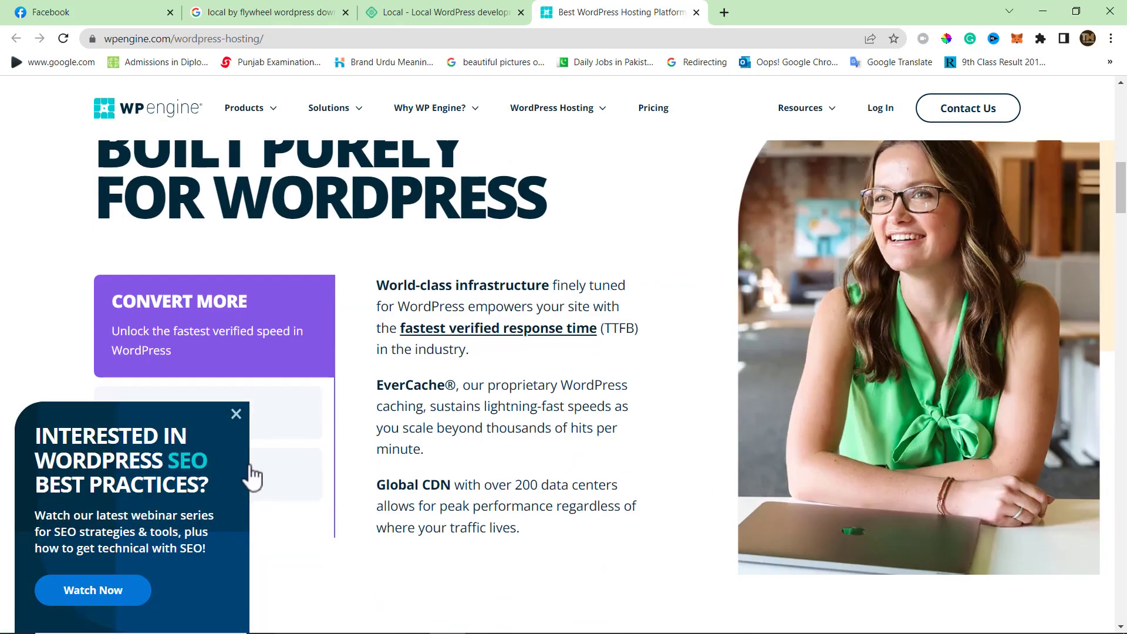
click(236, 414)
scroll(420, 459, down, 3)
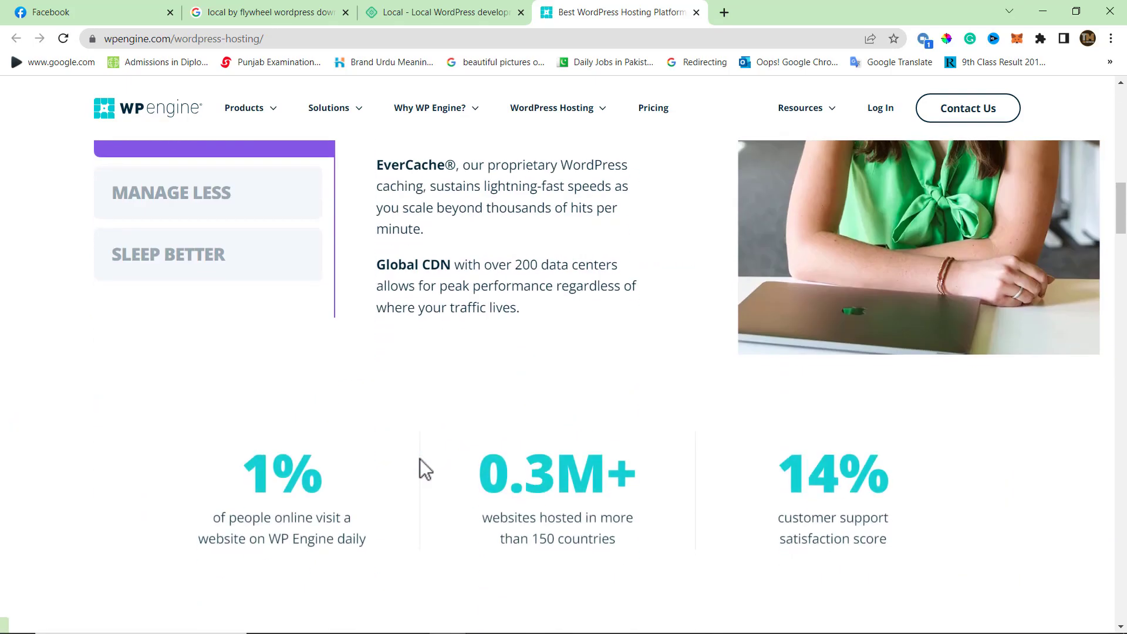
scroll(420, 459, down, 1)
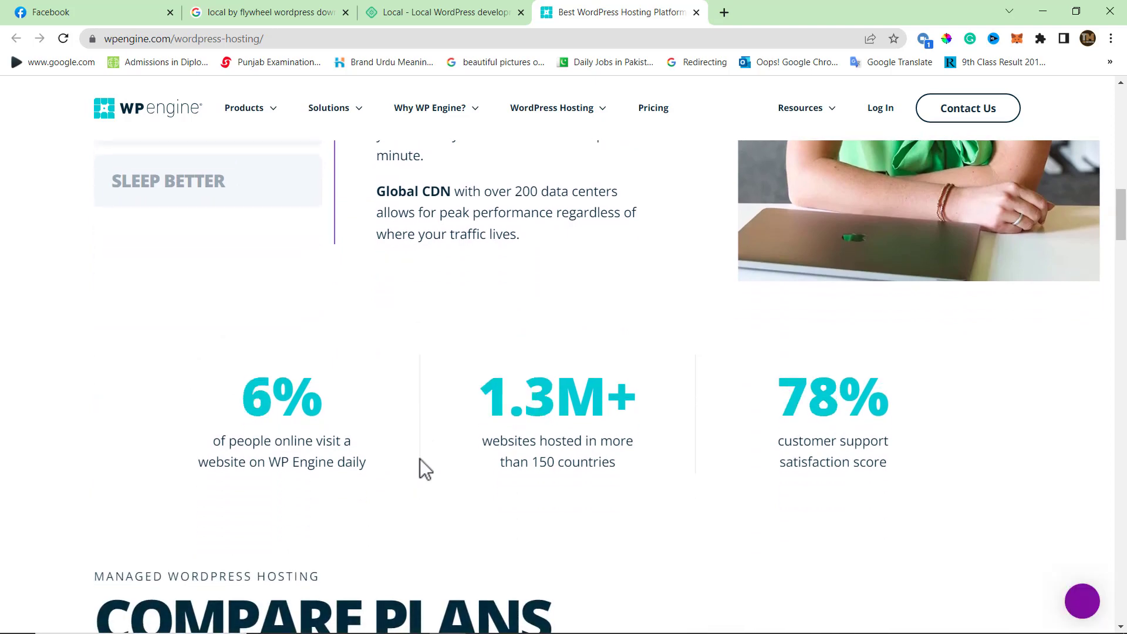
scroll(420, 459, down, 2)
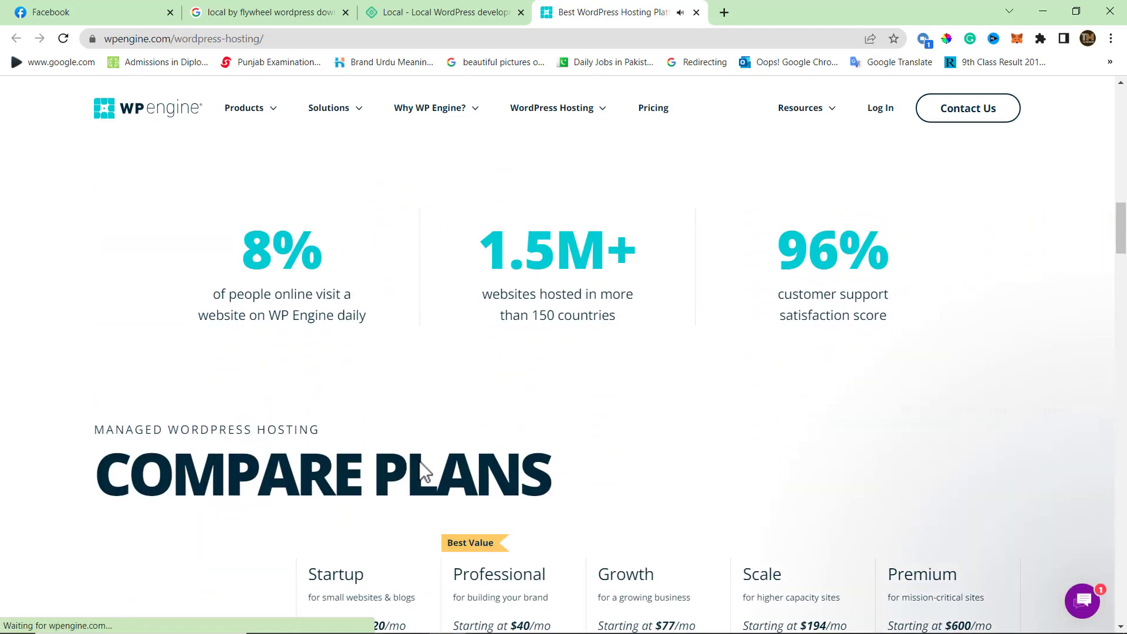
Step: Examine the managed WordPress hosting plan comparison and the sections below it, dismissing the support chat message
scroll(420, 460, up, 2)
scroll(420, 461, down, 4)
mouse_move(918, 394)
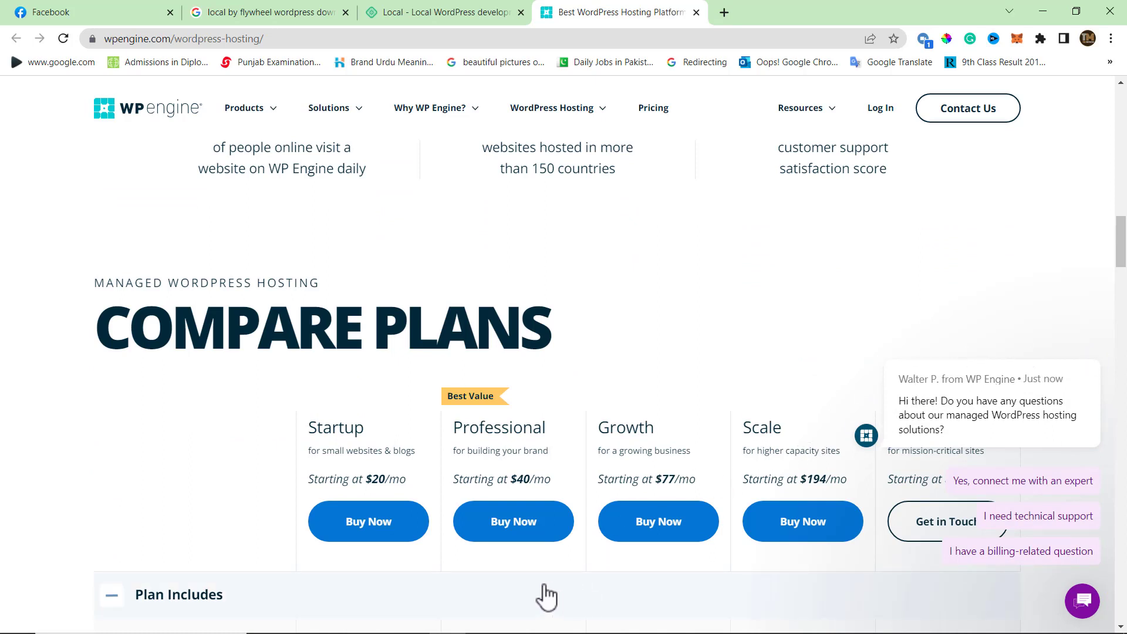
scroll(547, 596, down, 5)
mouse_move(1029, 408)
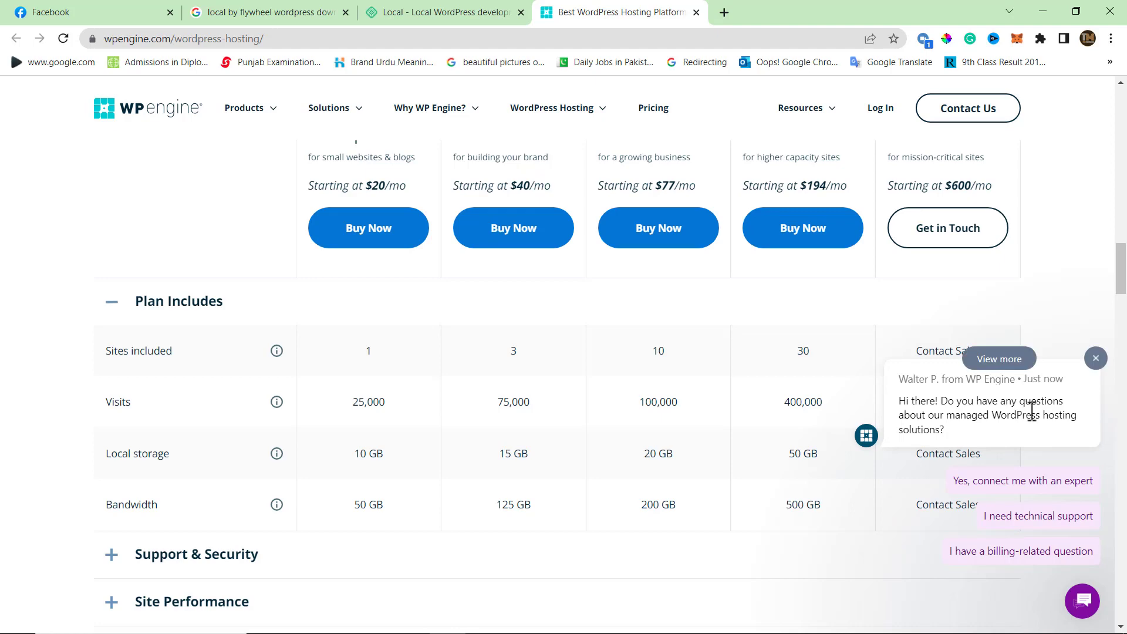
click(1093, 360)
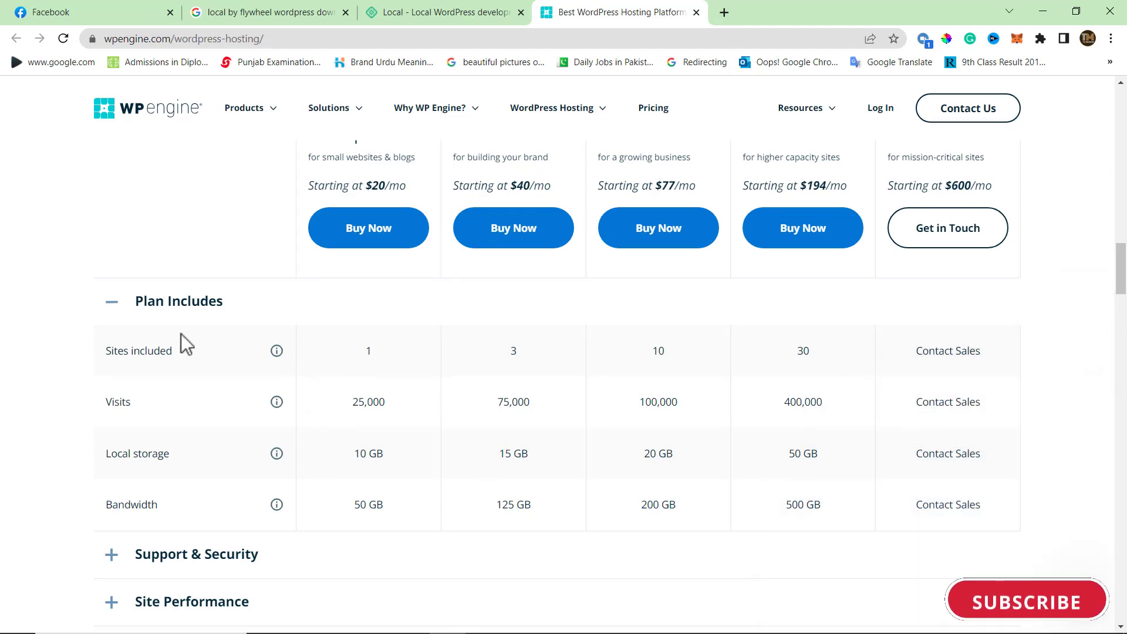
scroll(232, 500, down, 5)
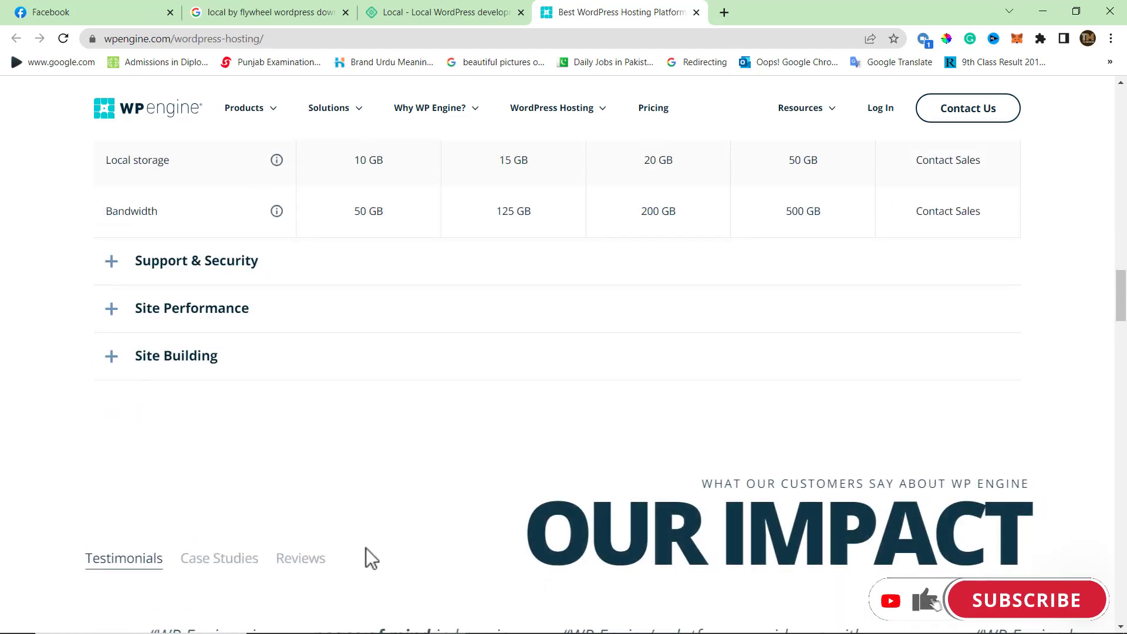
scroll(365, 552, up, 7)
scroll(364, 556, down, 20)
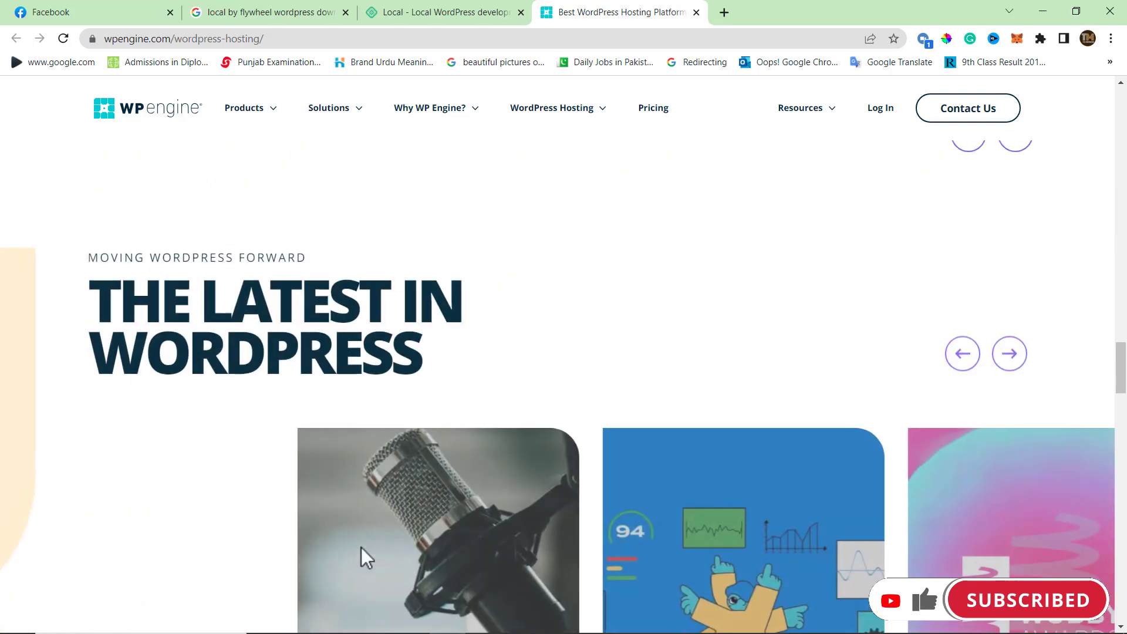
scroll(361, 548, up, 15)
Step: Return to the Local website and read through its advanced workflow features and community testimonials
click(467, 11)
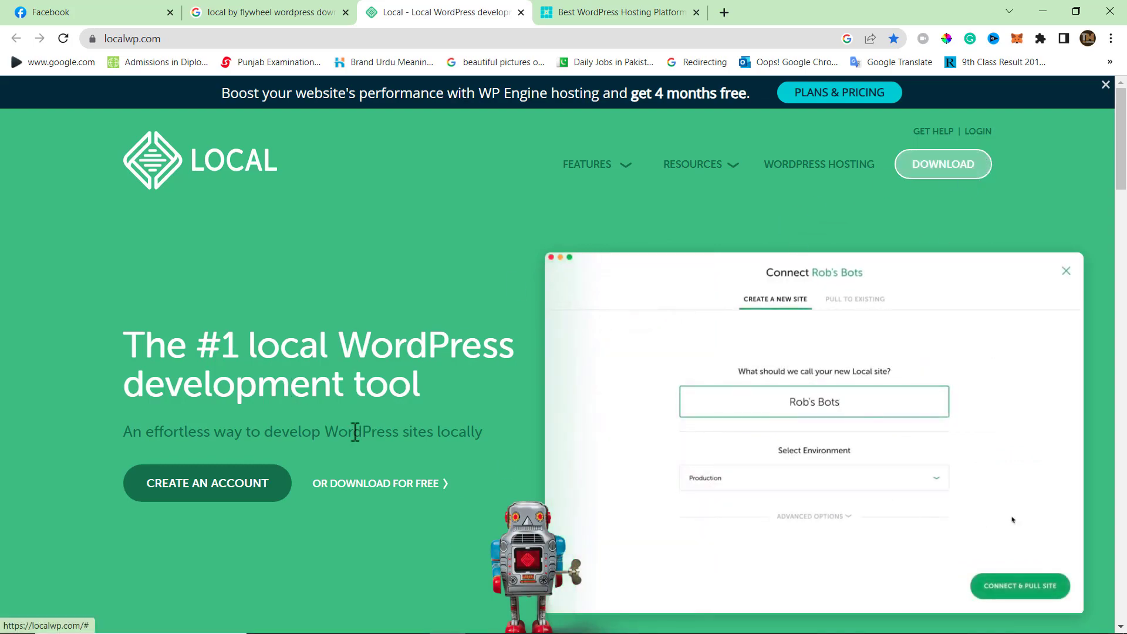
scroll(292, 485, down, 5)
scroll(291, 485, down, 10)
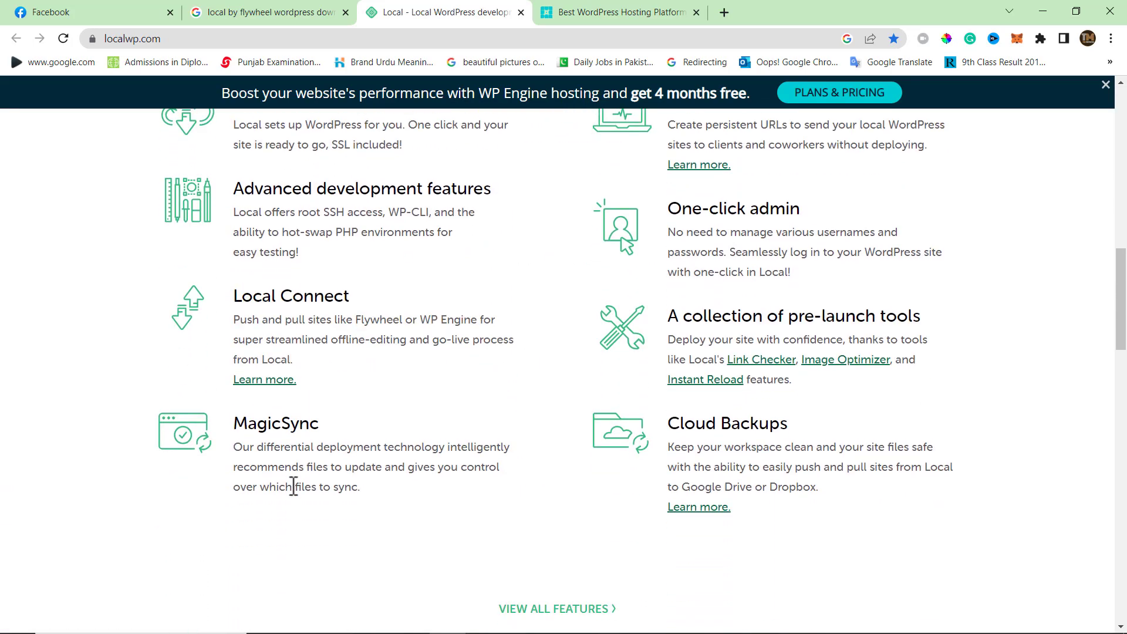
scroll(294, 486, up, 3)
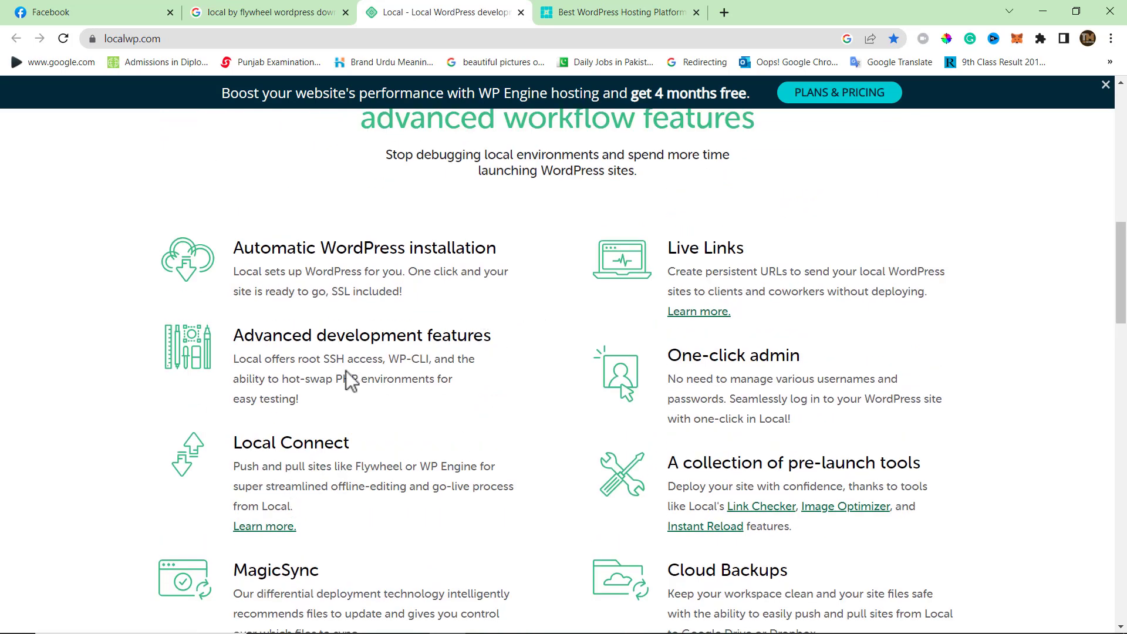
scroll(338, 342, down, 1)
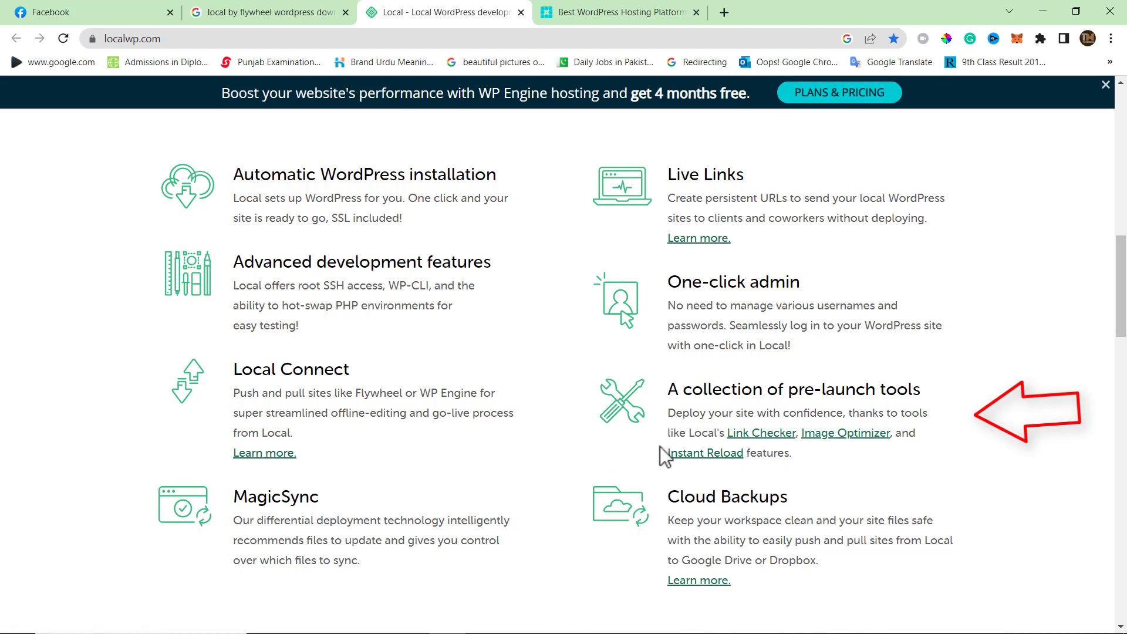
scroll(675, 440, up, 1)
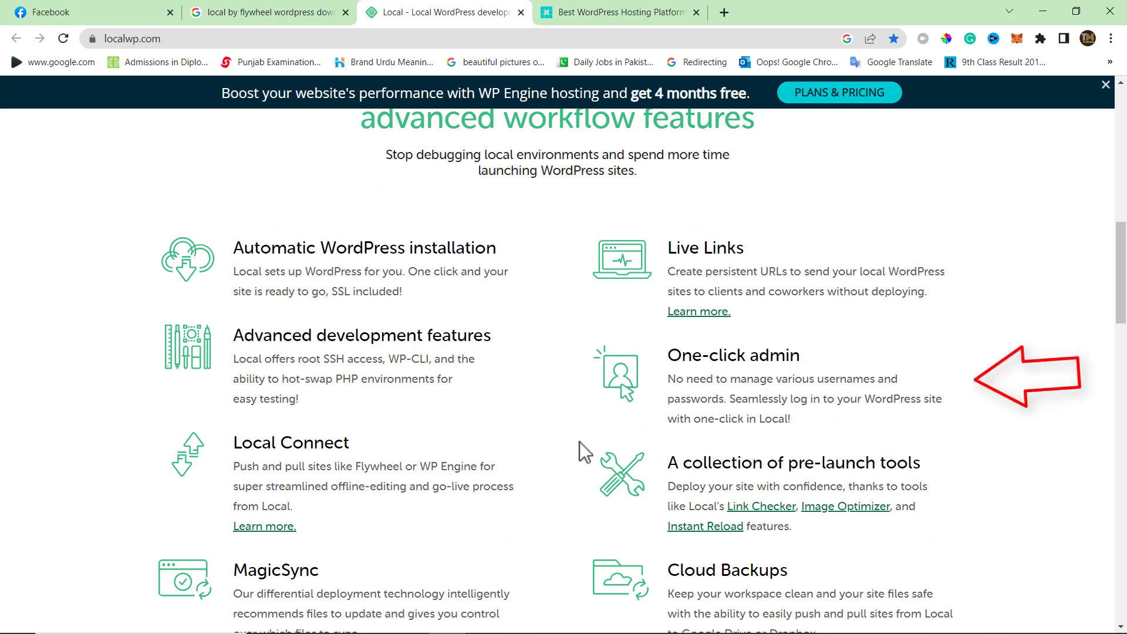
scroll(577, 446, down, 1)
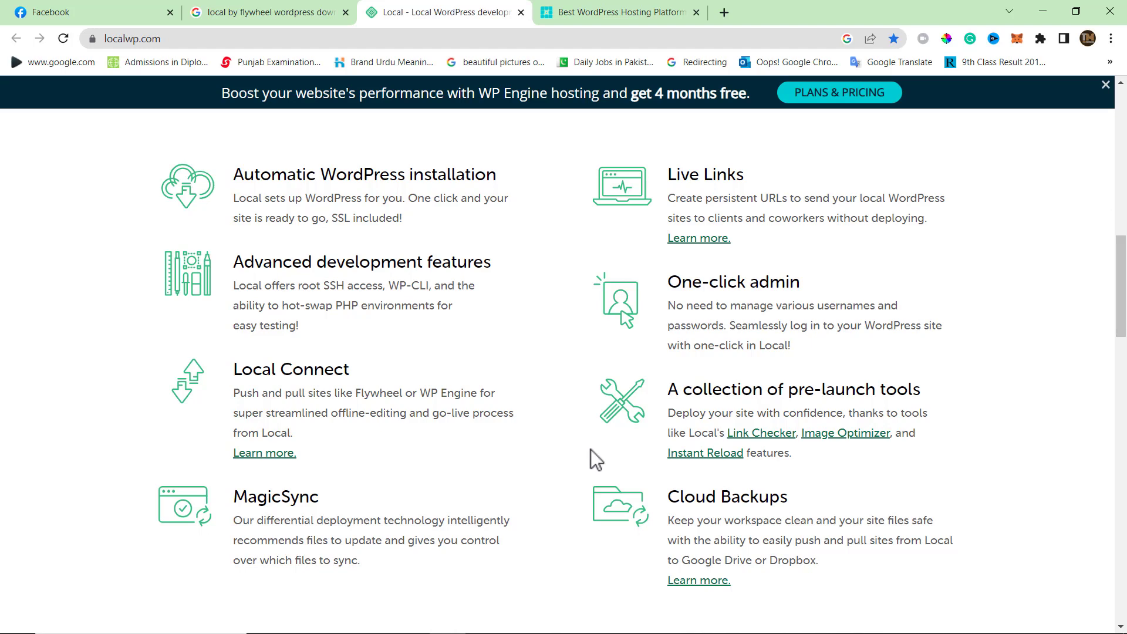
scroll(590, 449, down, 3)
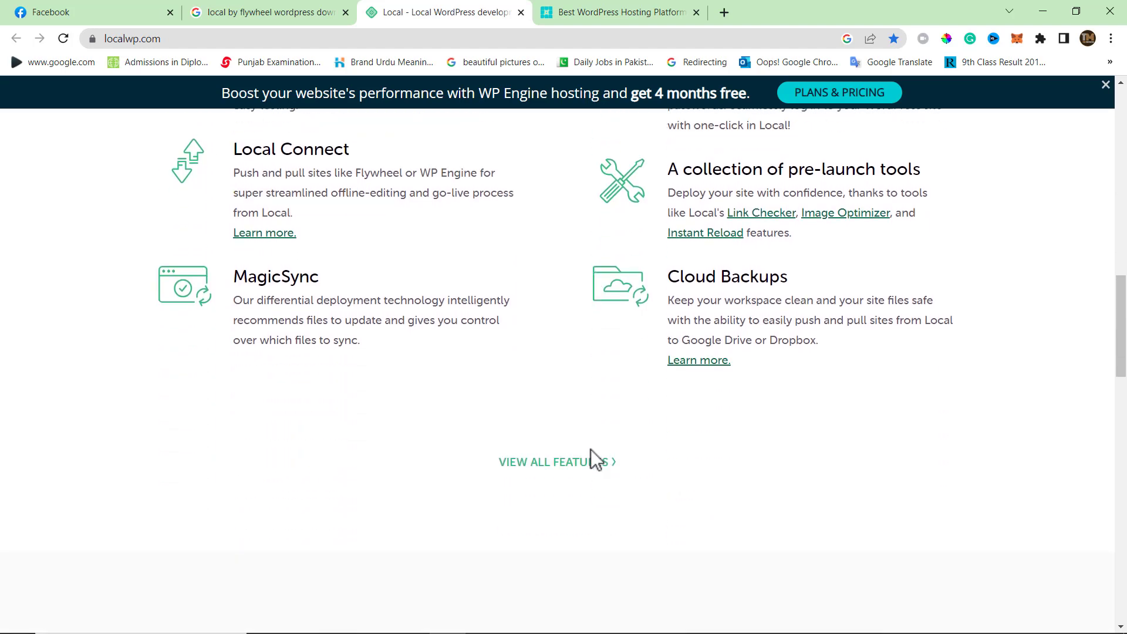
scroll(591, 449, down, 7)
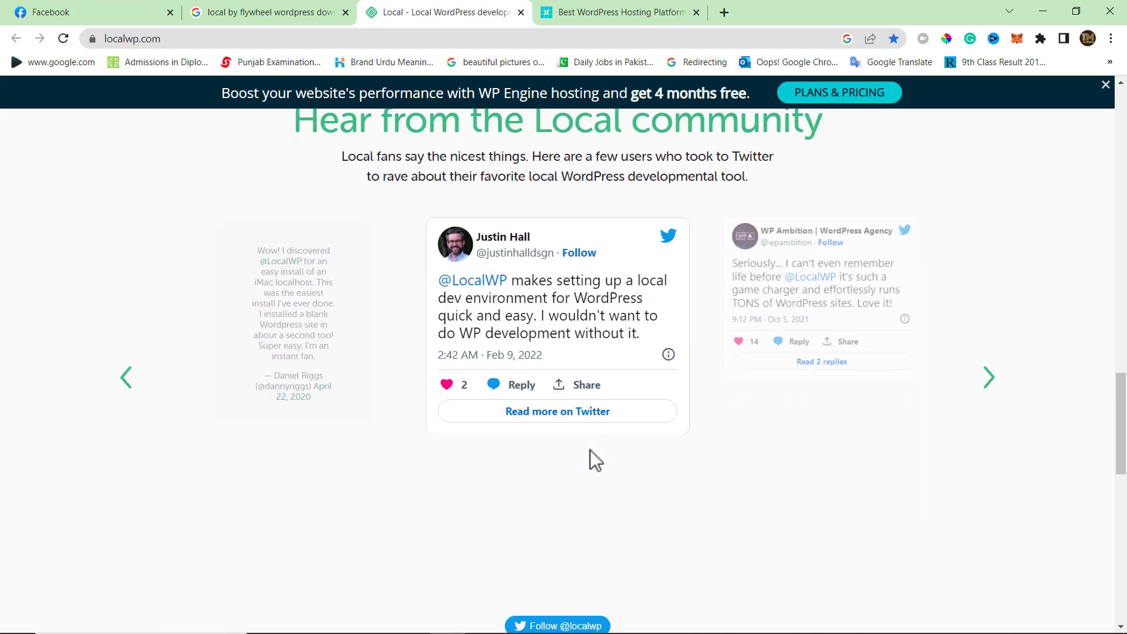
scroll(590, 450, up, 20)
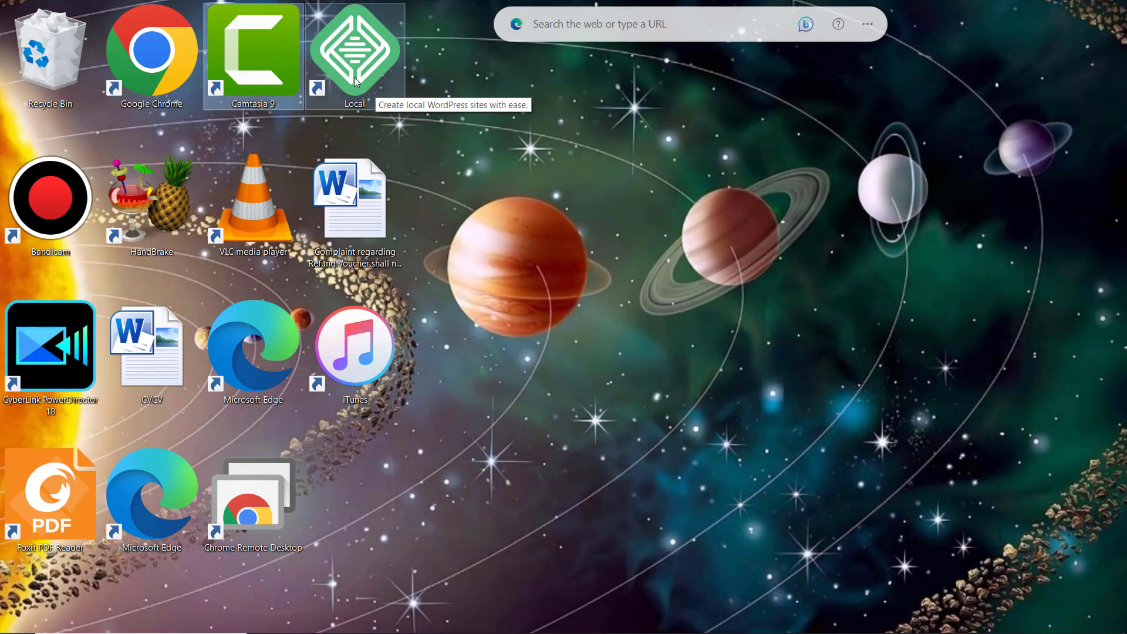
Step: Switch to the Local desktop app and expand its list of sites
click(354, 77)
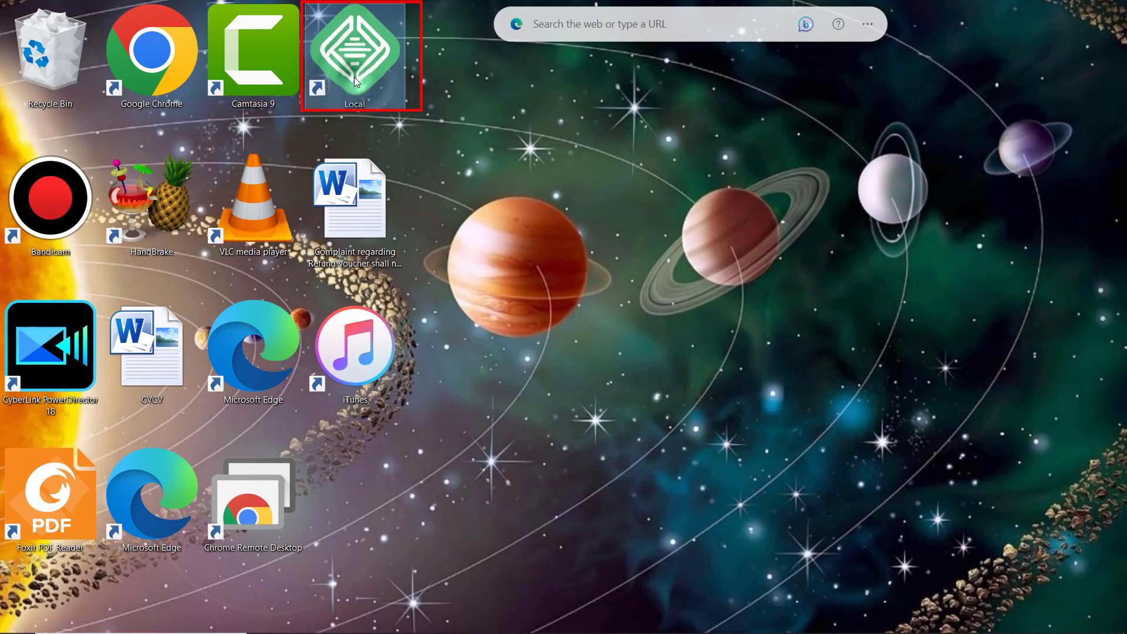
double_click(354, 77)
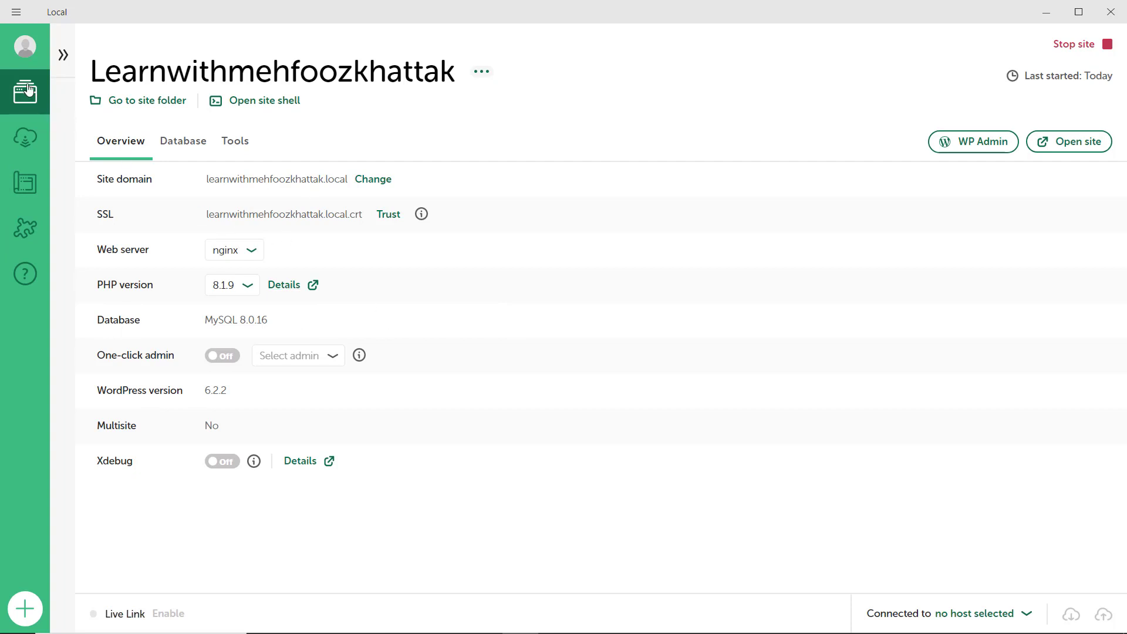
click(22, 50)
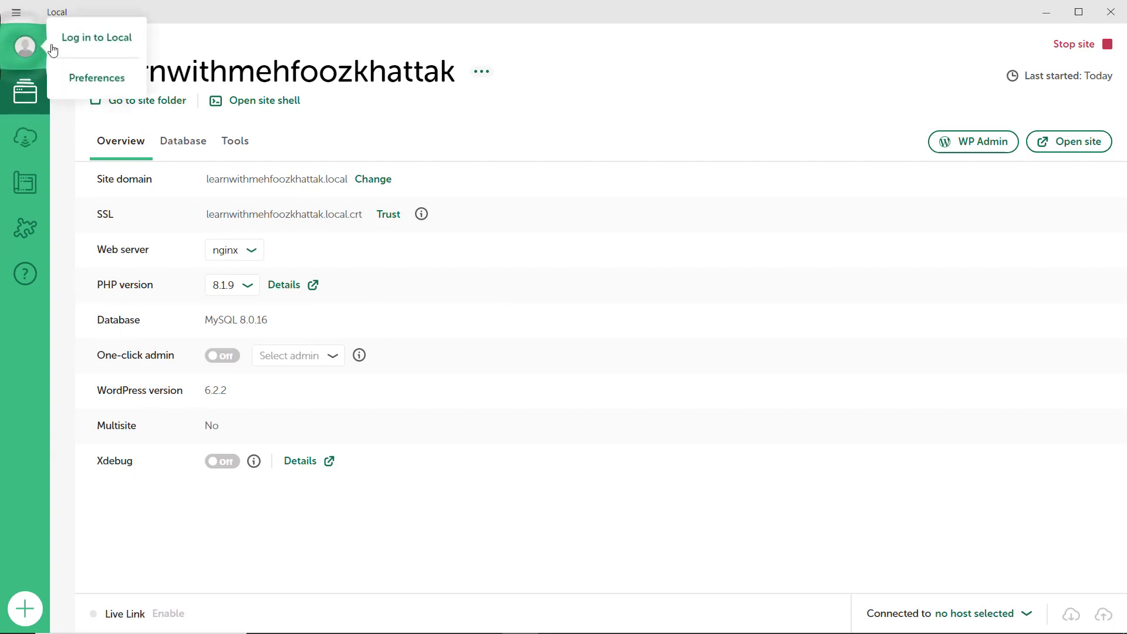
click(562, 108)
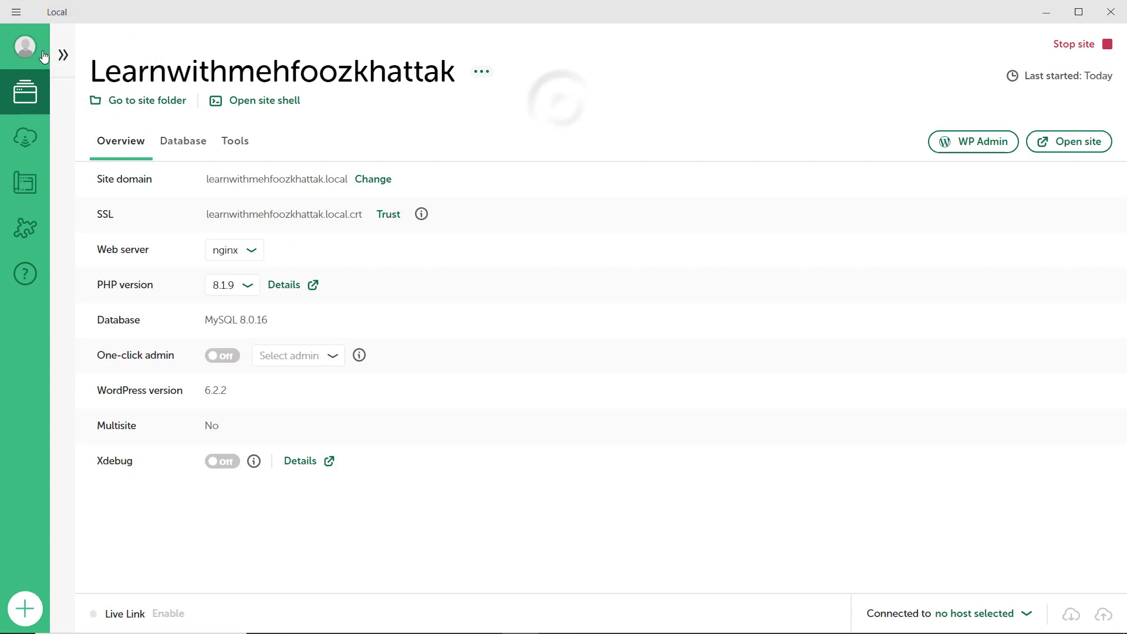
click(63, 51)
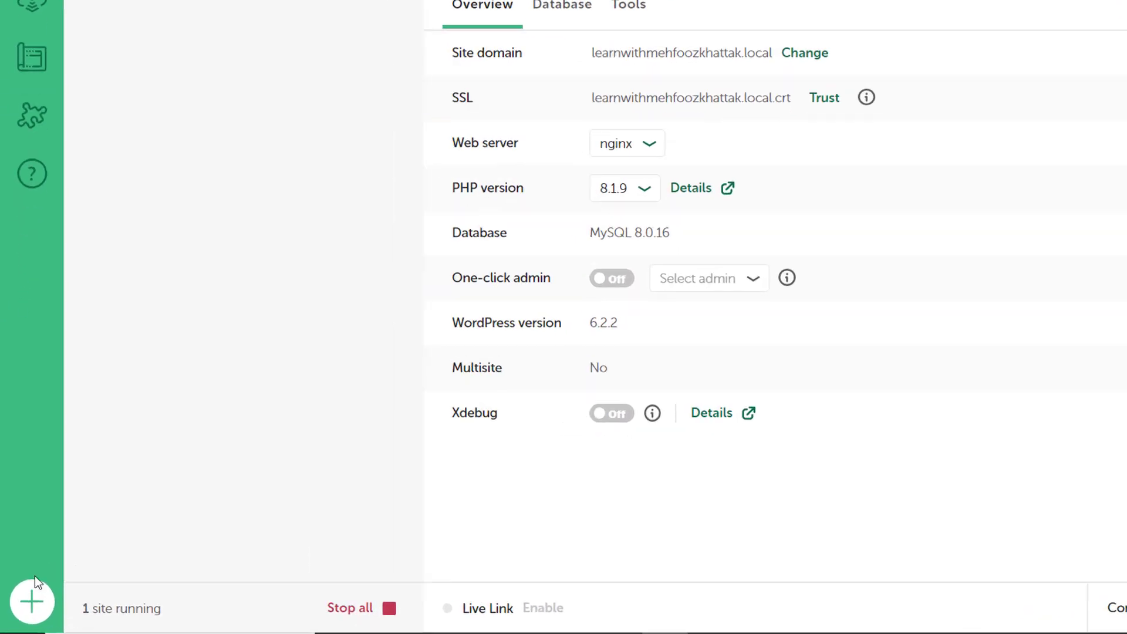
Step: Start creating a new site and enter the owner's name followed by "official" as the site name
click(52, 587)
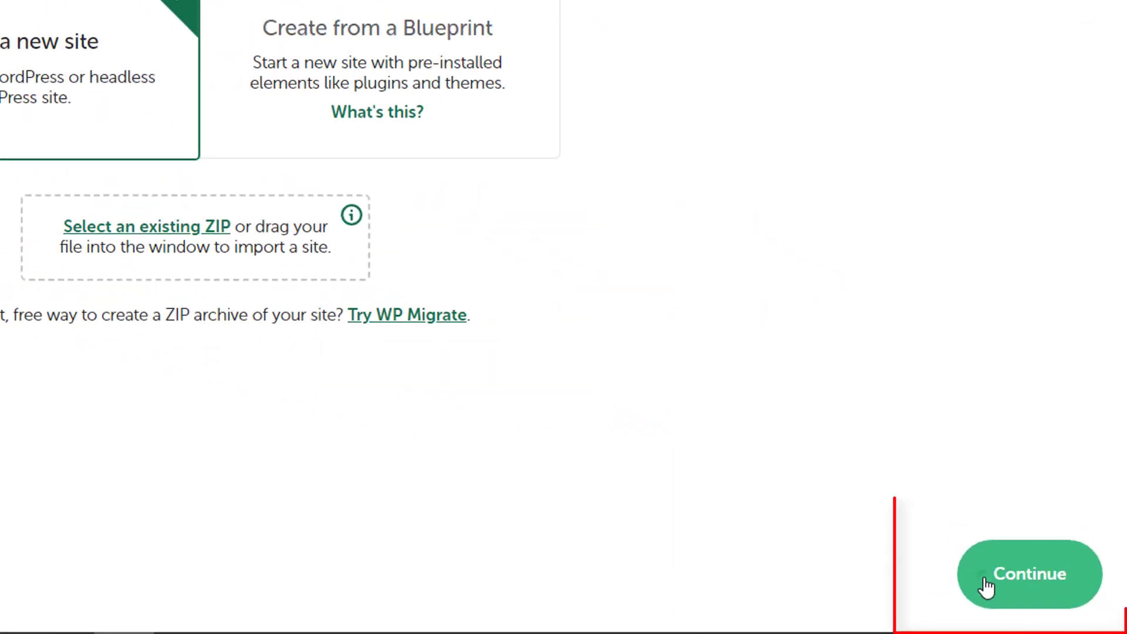
click(986, 586)
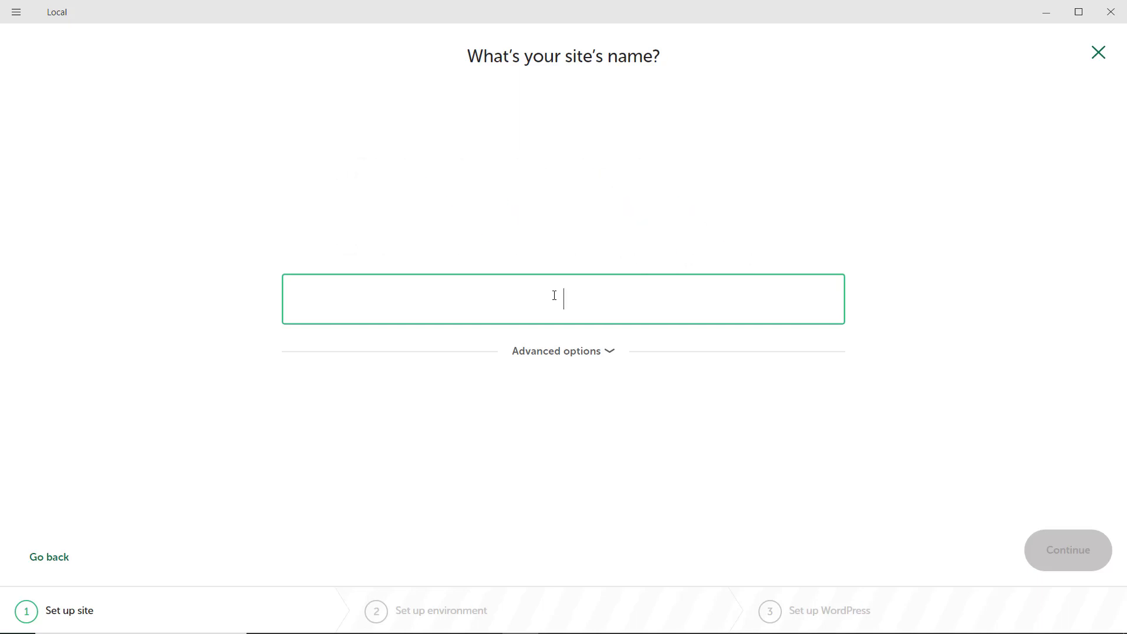
text(mehfoozkhat)
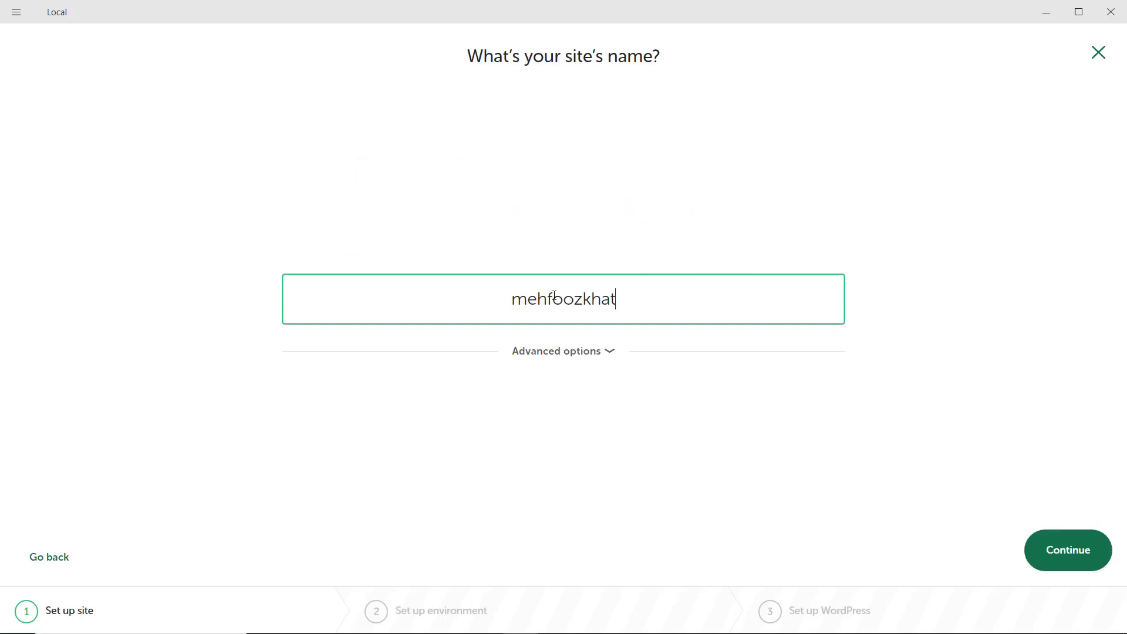
text(ak)
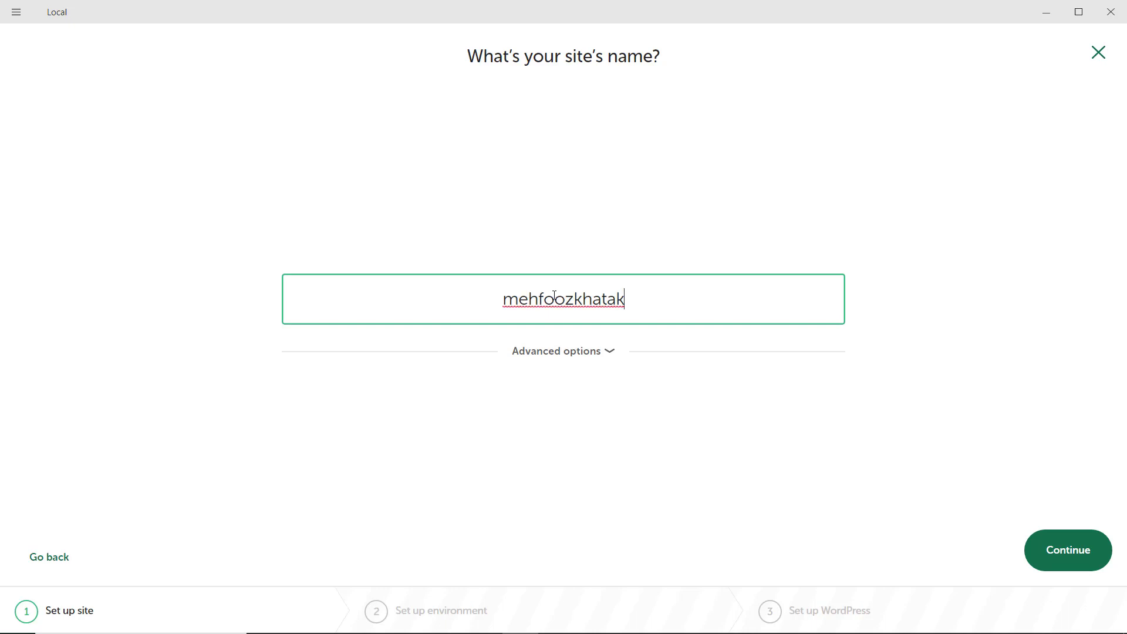
text(official)
Step: Expand the advanced options and inspect the new site's local domain and local site path
click(613, 350)
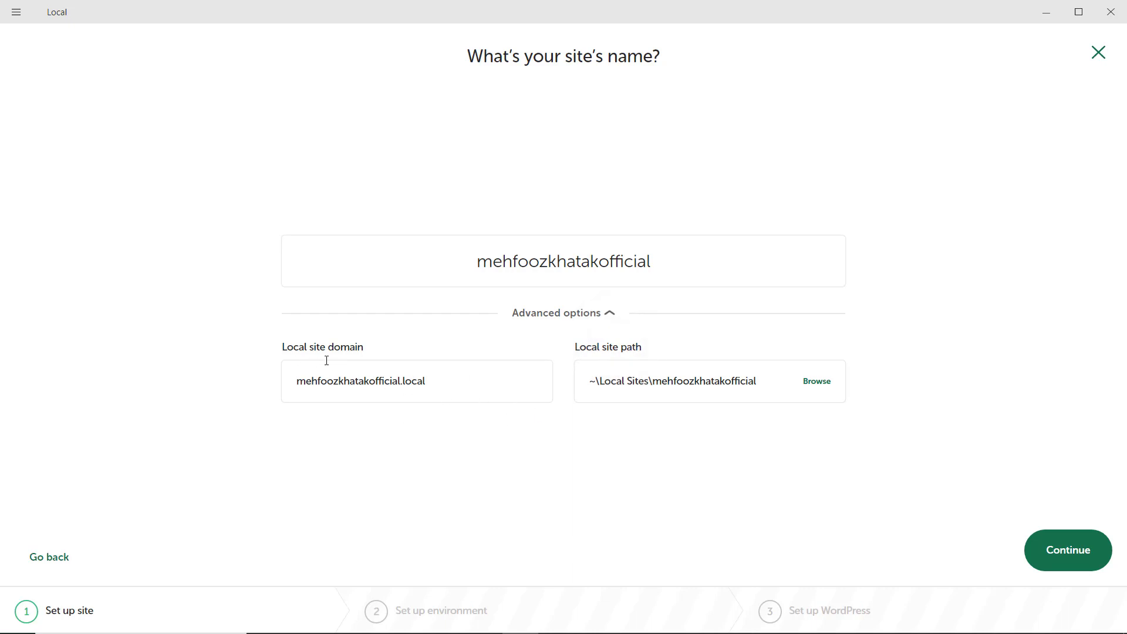
double_click(427, 382)
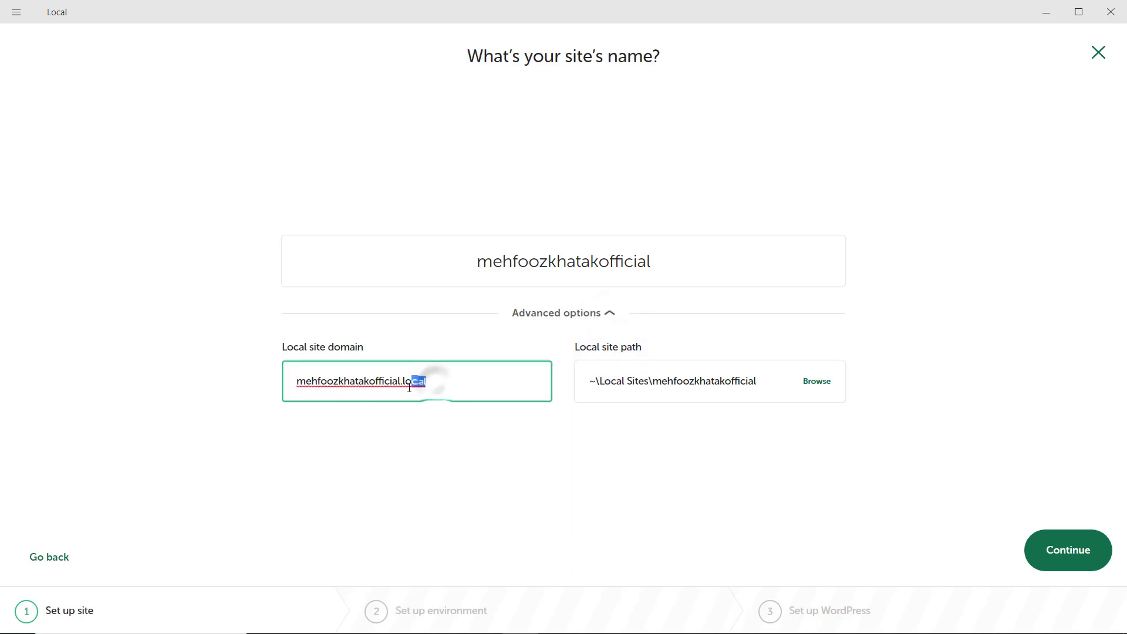
click(471, 396)
click(752, 385)
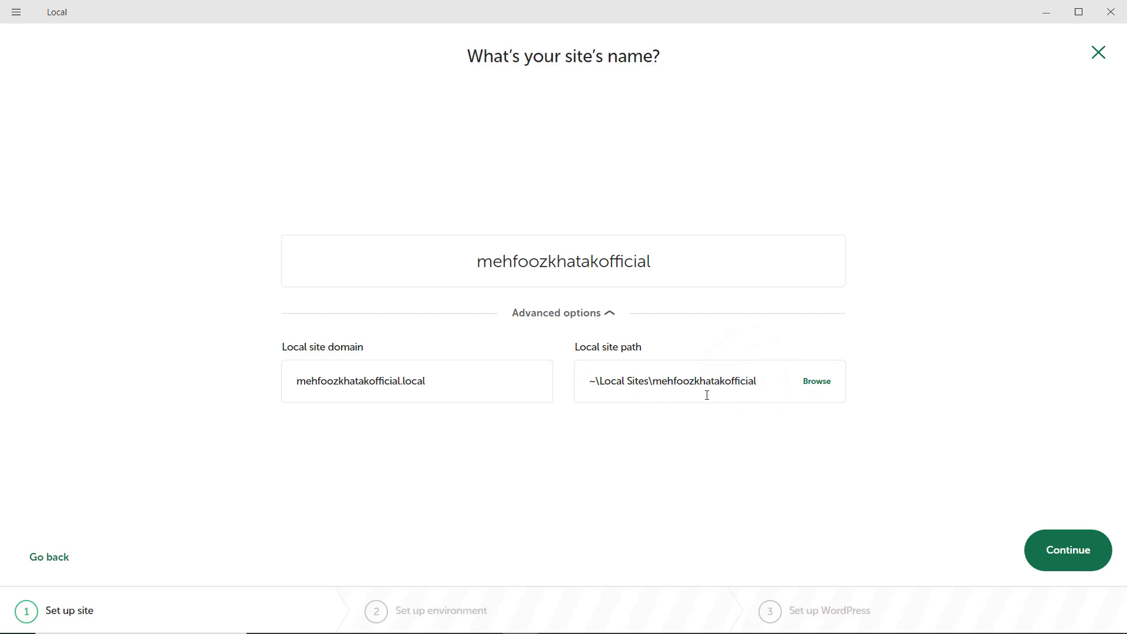
Step: Review the entered site name and local site domain, keep both as they are, and continue to the environment setup
click(669, 262)
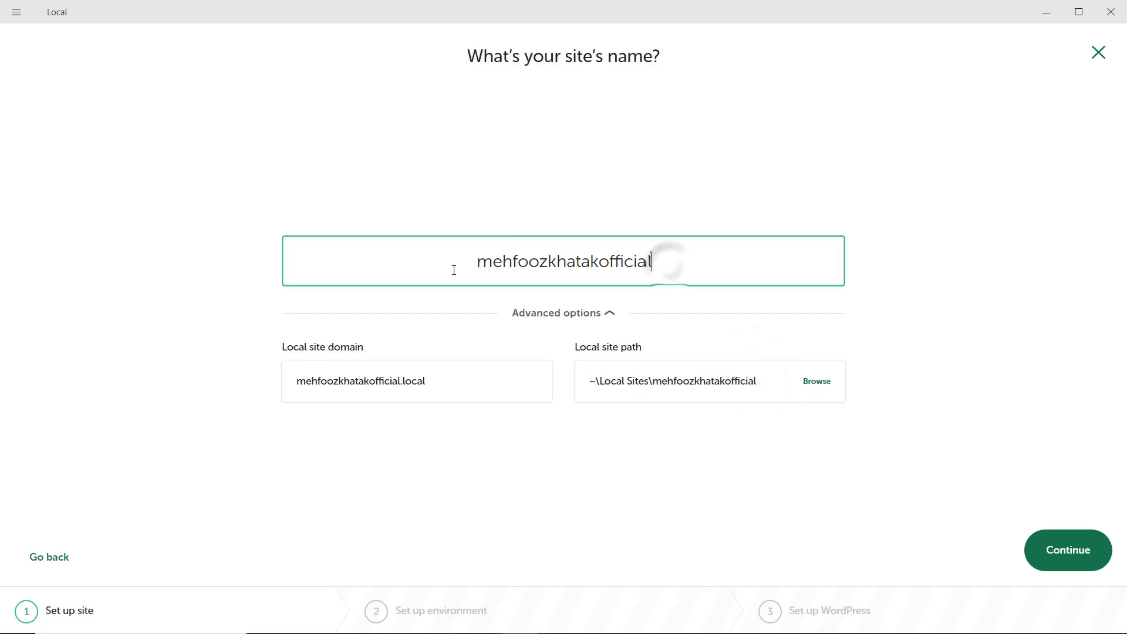
drag(451, 265, 674, 262)
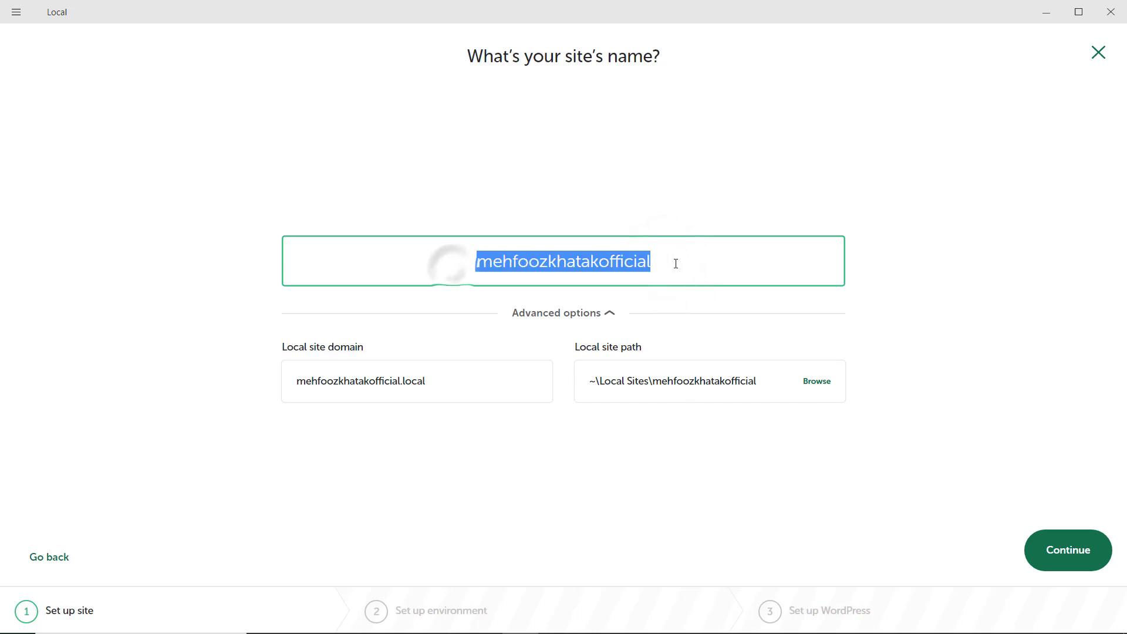
click(414, 389)
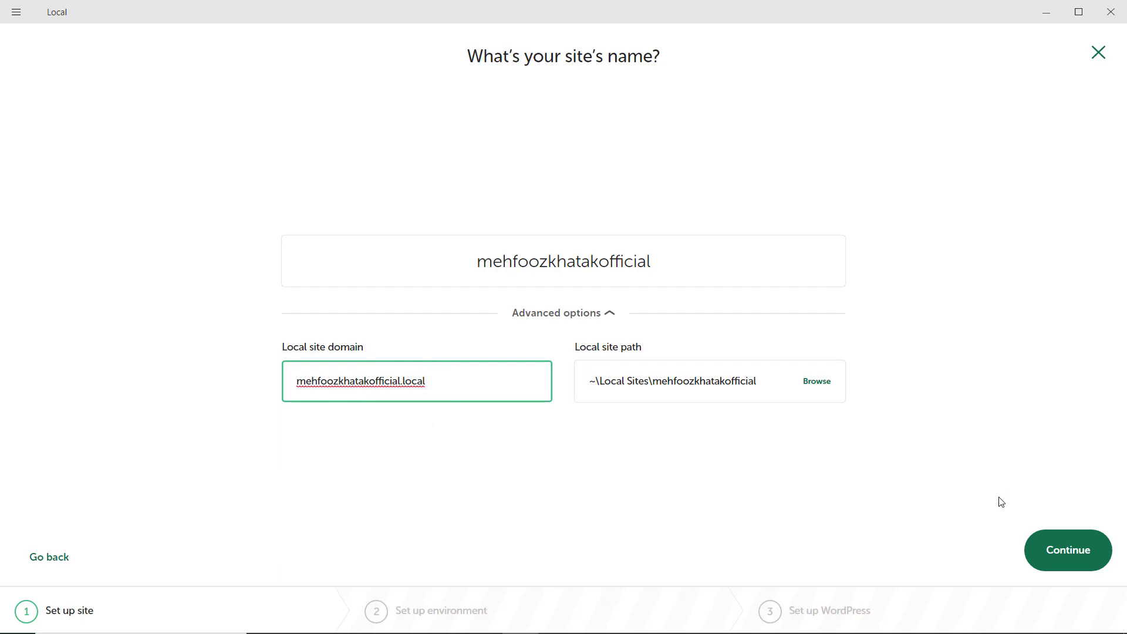
click(1089, 555)
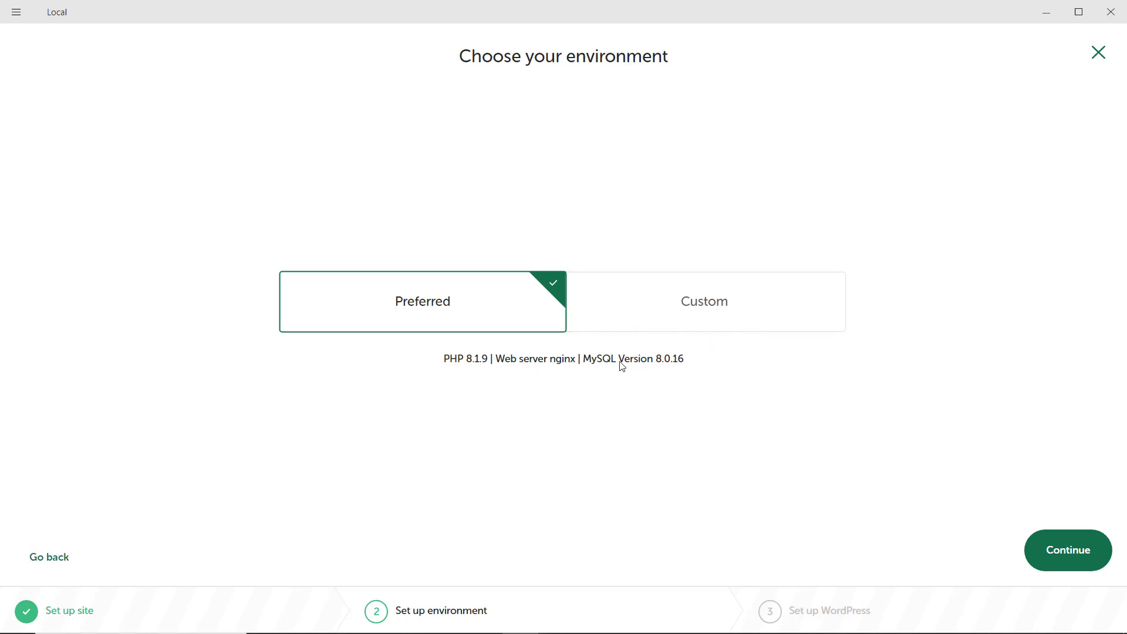
Step: Examine the PHP version, web server and database choices offered for a custom environment
click(688, 325)
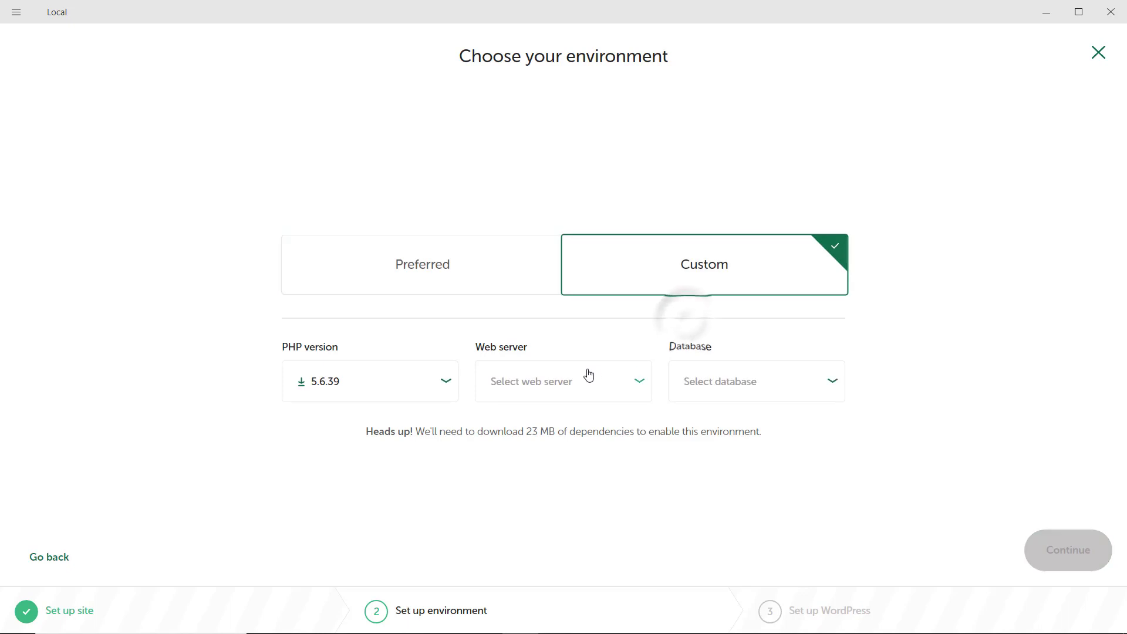
click(430, 380)
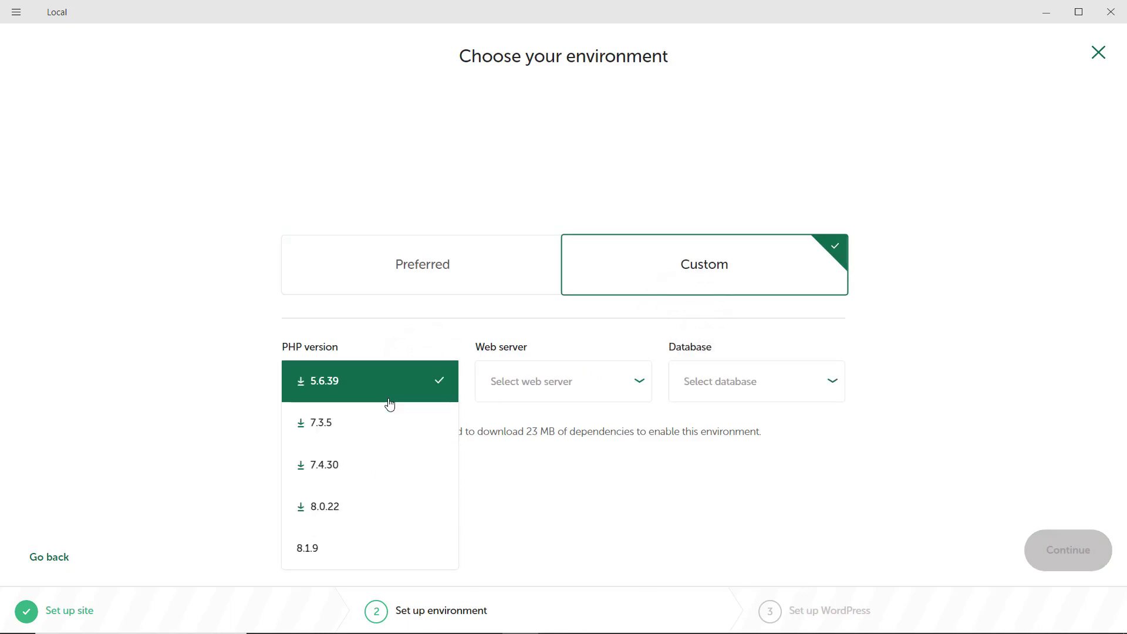
click(558, 401)
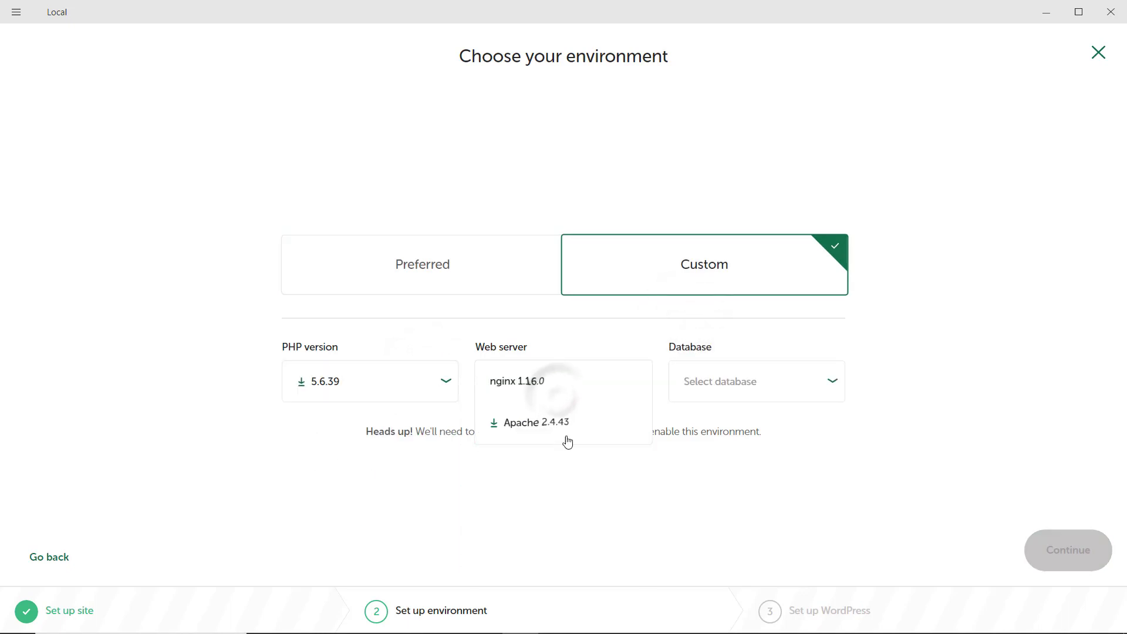
click(738, 392)
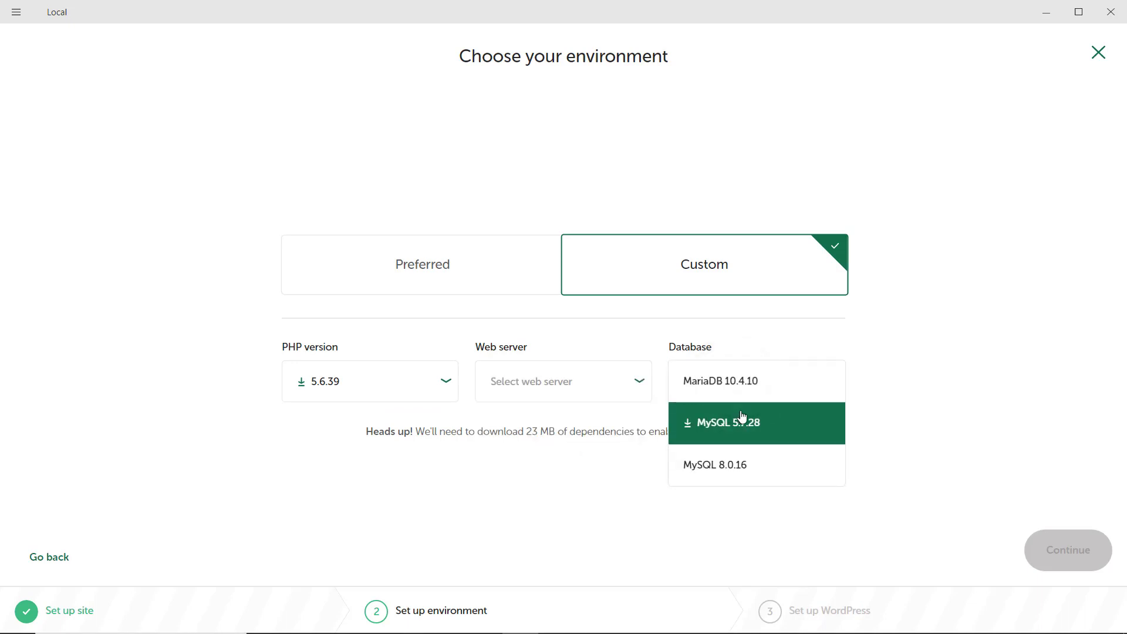
click(606, 462)
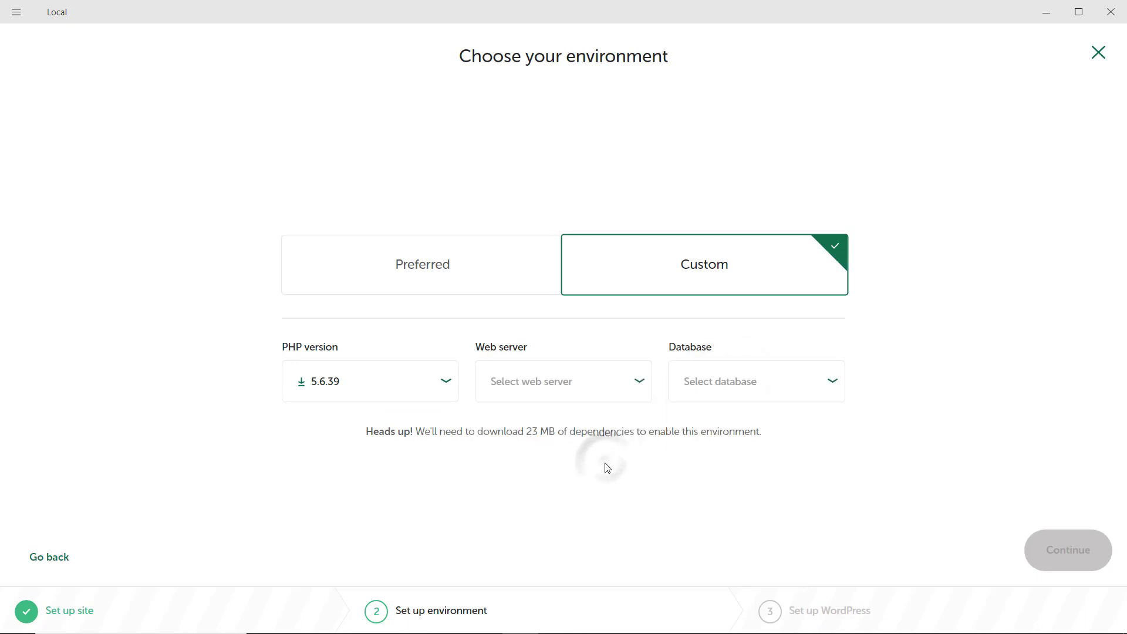
Step: Choose the Preferred environment and continue to the WordPress setup, ready to fill in the WordPress username
click(450, 284)
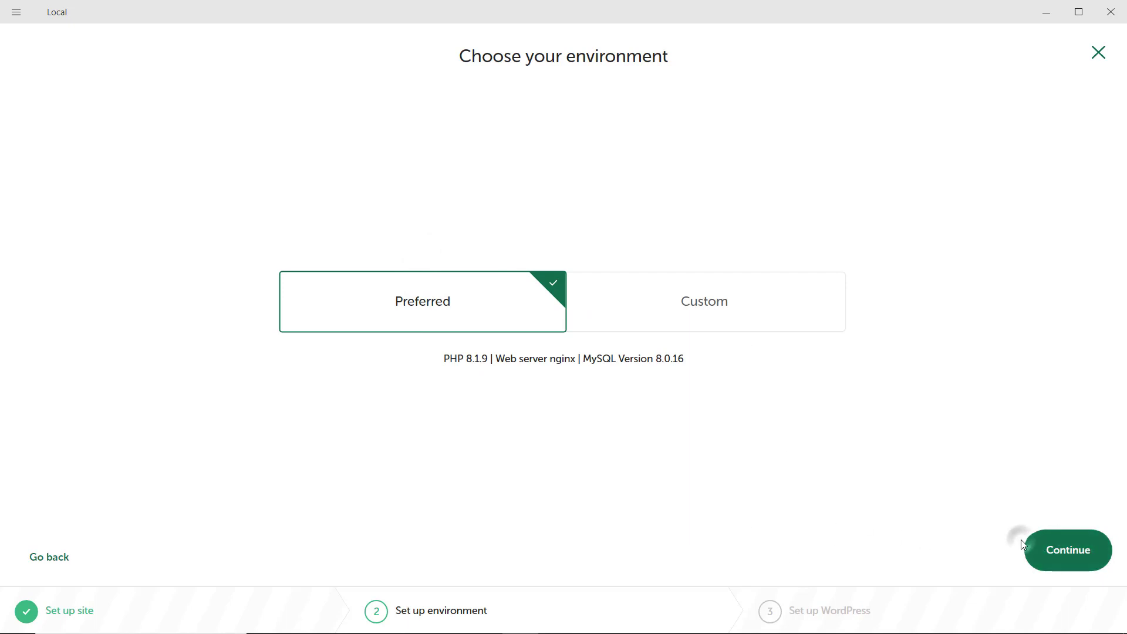
click(1045, 547)
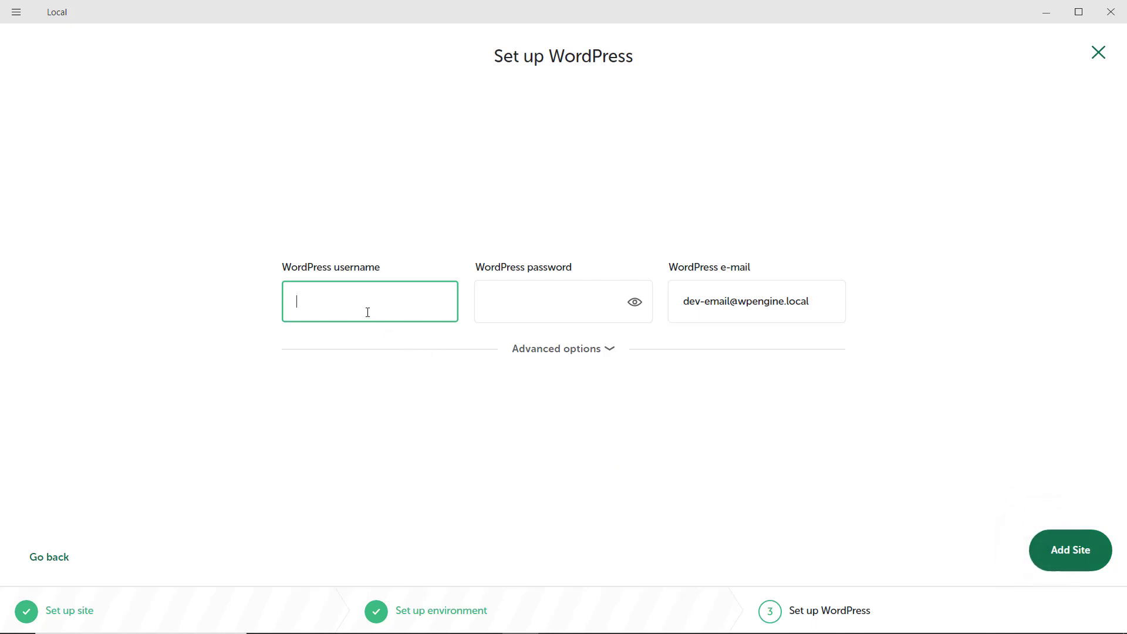
click(365, 306)
click(513, 304)
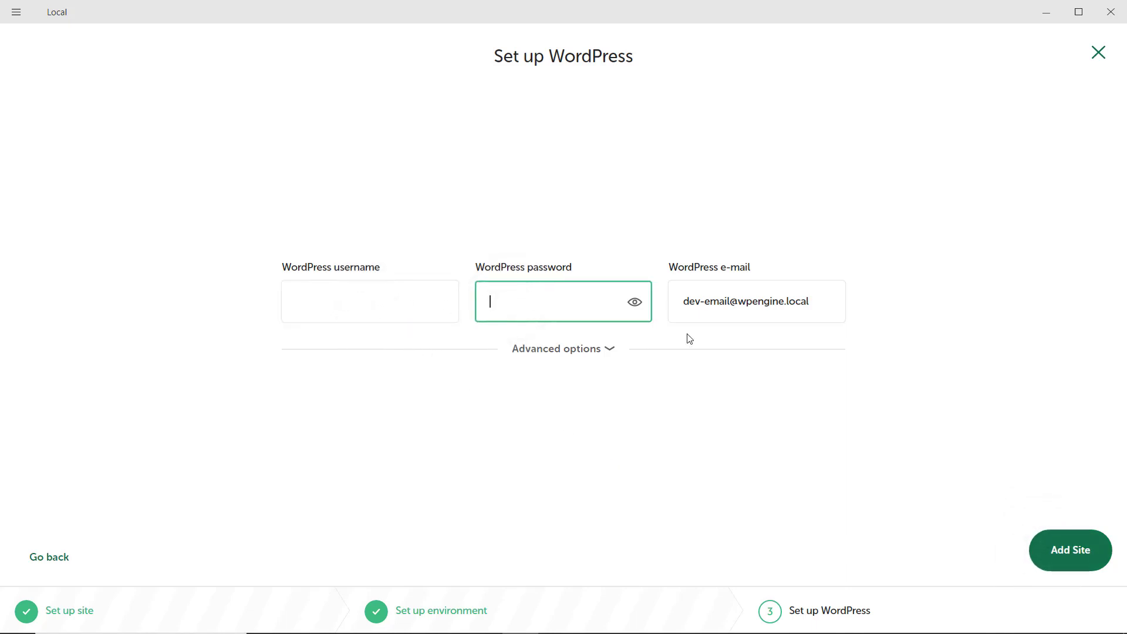
click(324, 291)
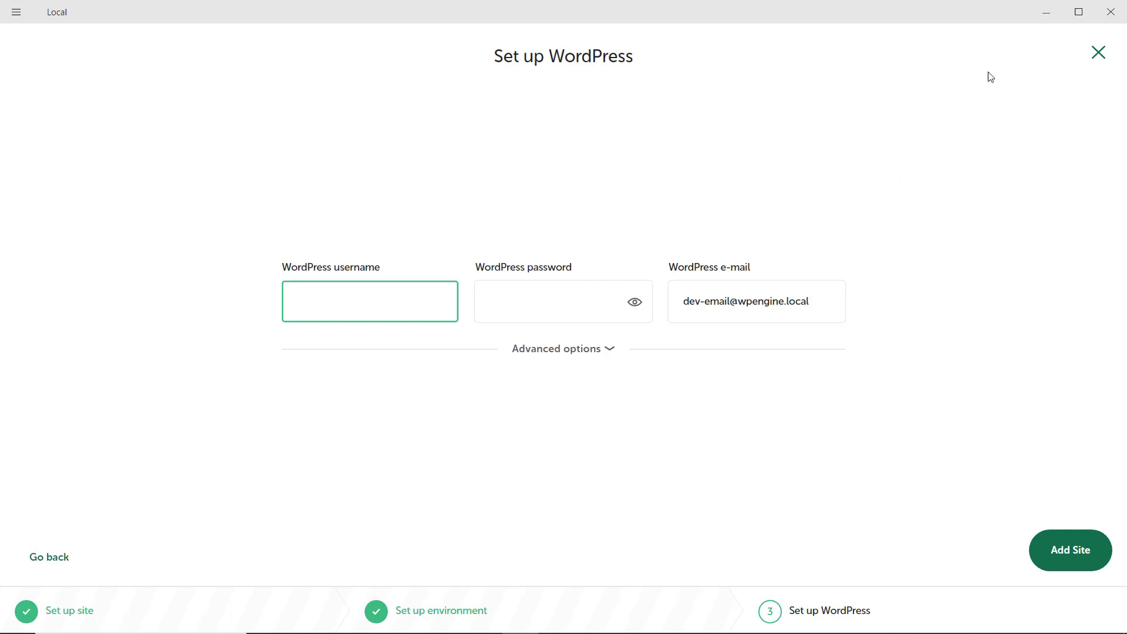
Step: Switch to the Edge browser and look through the existing local site's WordPress dashboard and its widgets
click(1034, 15)
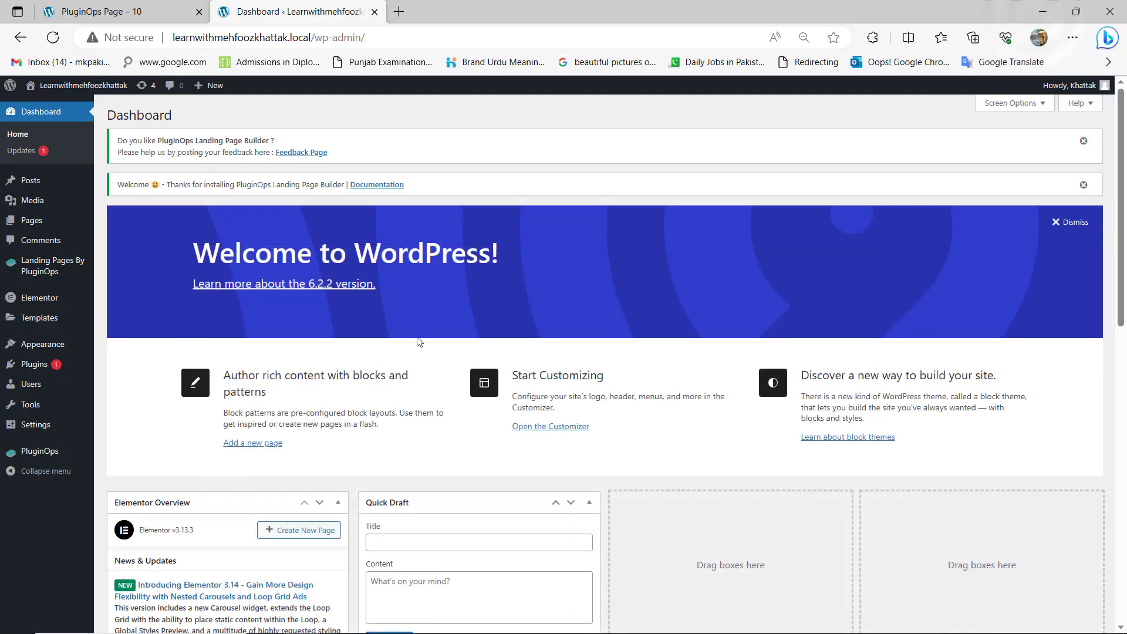
scroll(189, 463, down, 4)
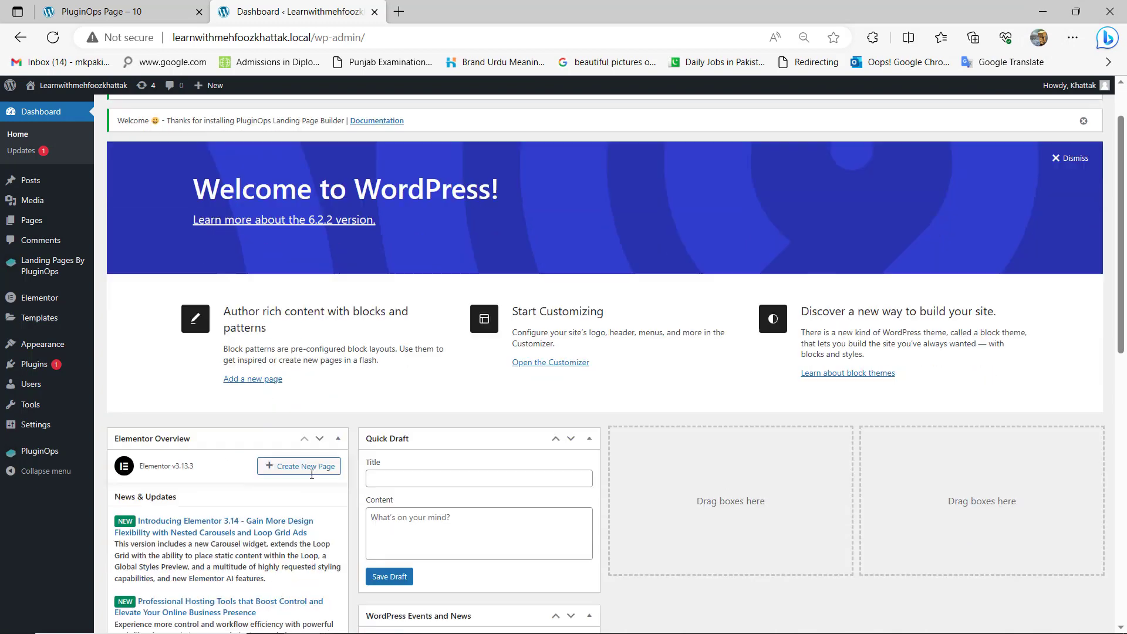
scroll(289, 501, up, 4)
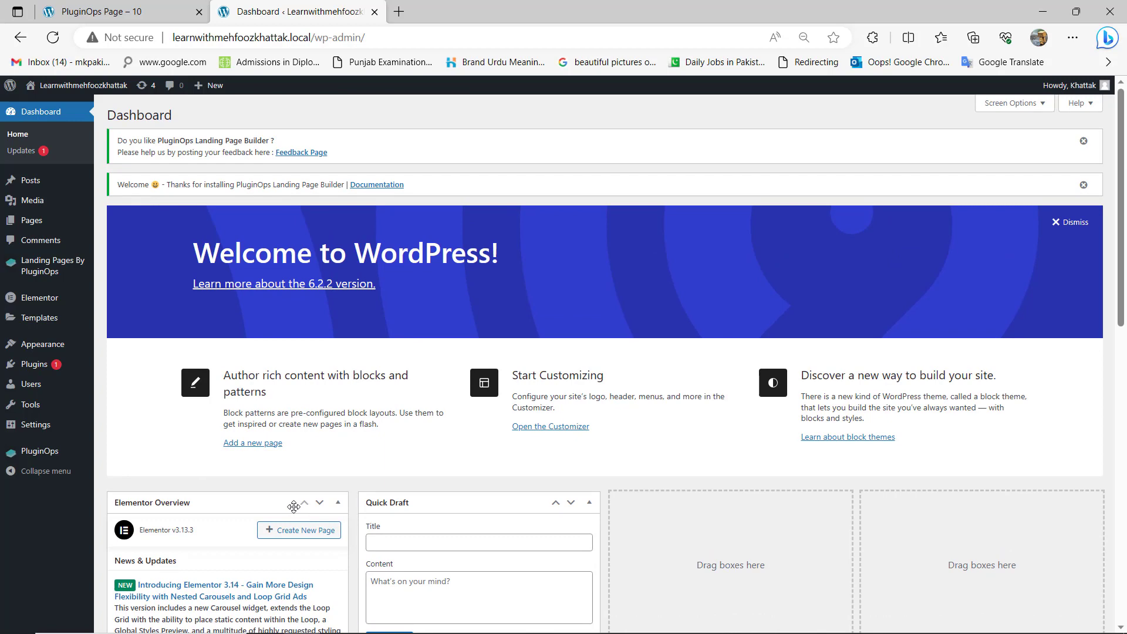
scroll(293, 506, down, 3)
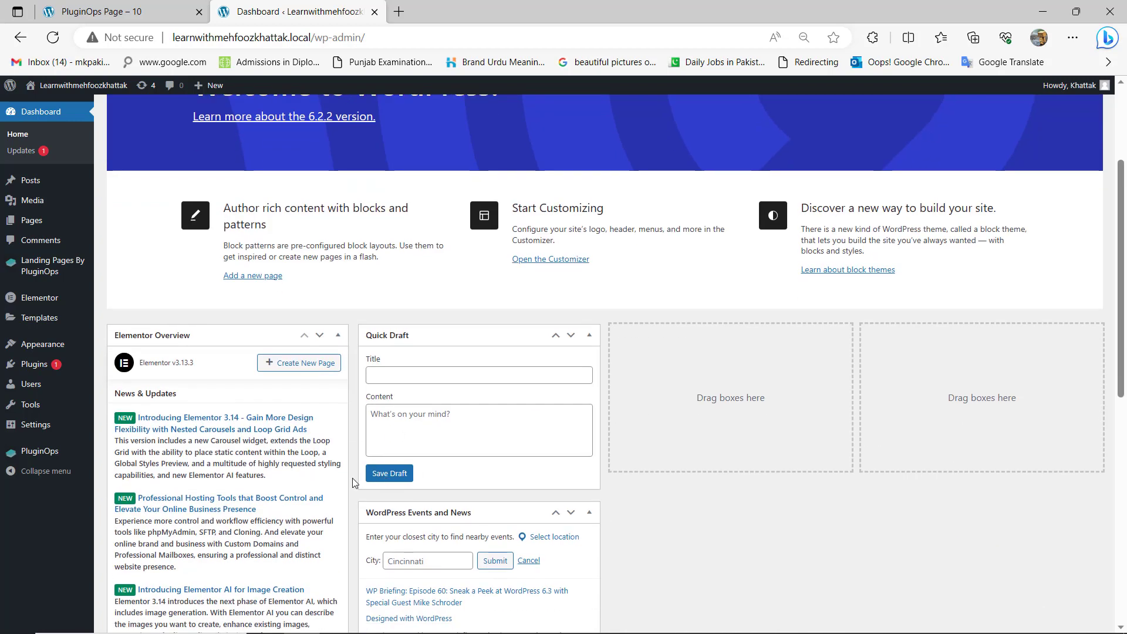
scroll(417, 516, down, 6)
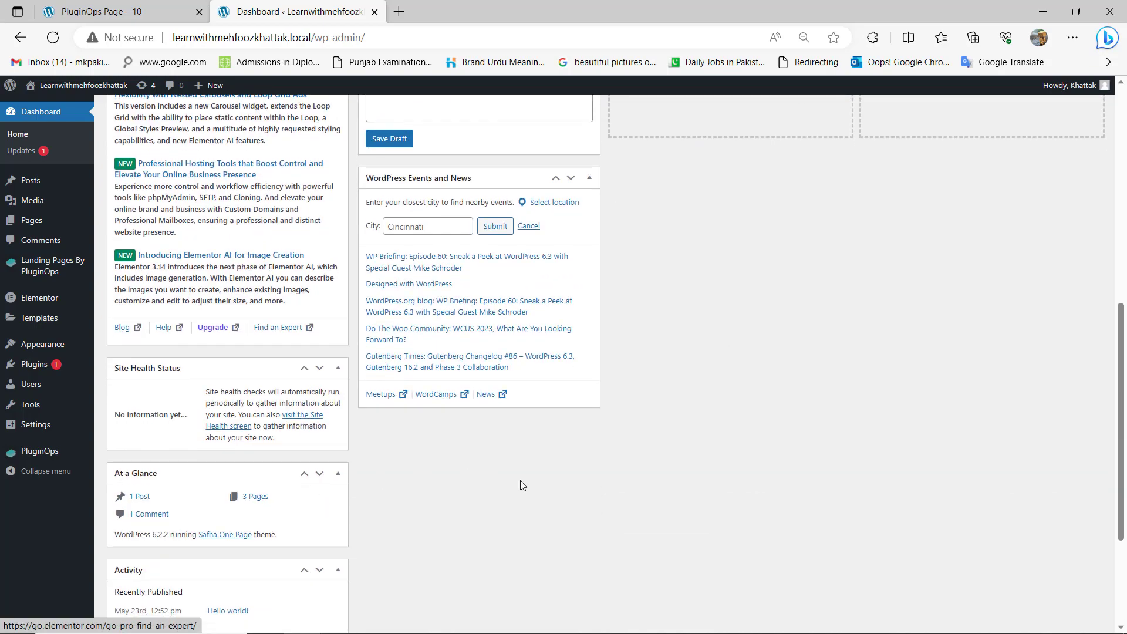
scroll(529, 489, up, 5)
scroll(551, 494, up, 3)
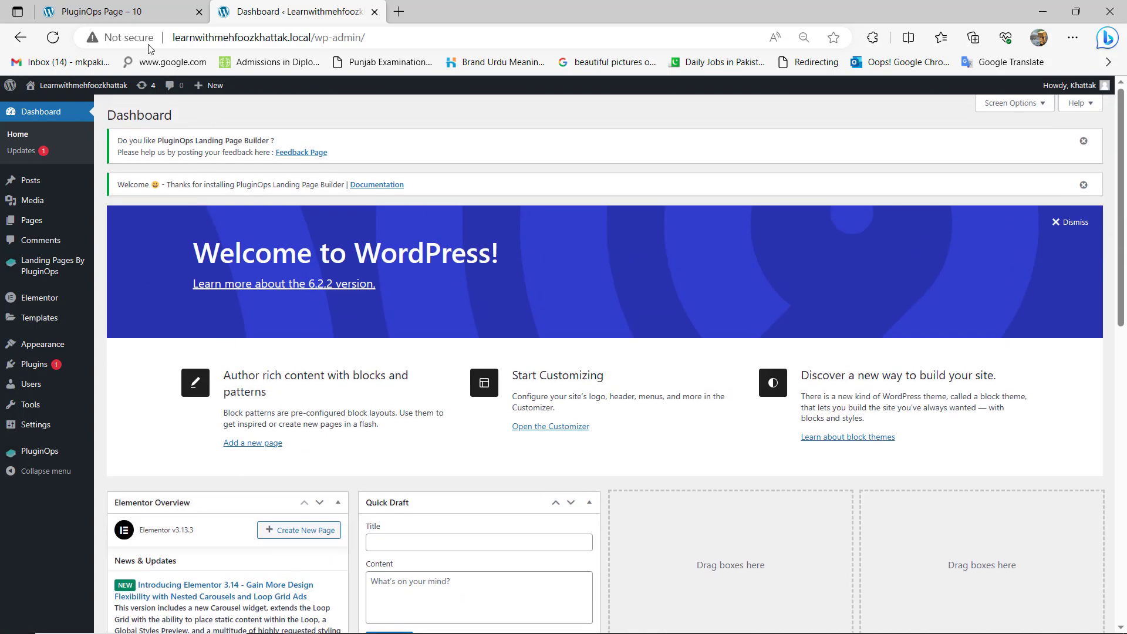
Step: Open the existing local site's front end in a new browser tab and look through its landing page
right_click(48, 110)
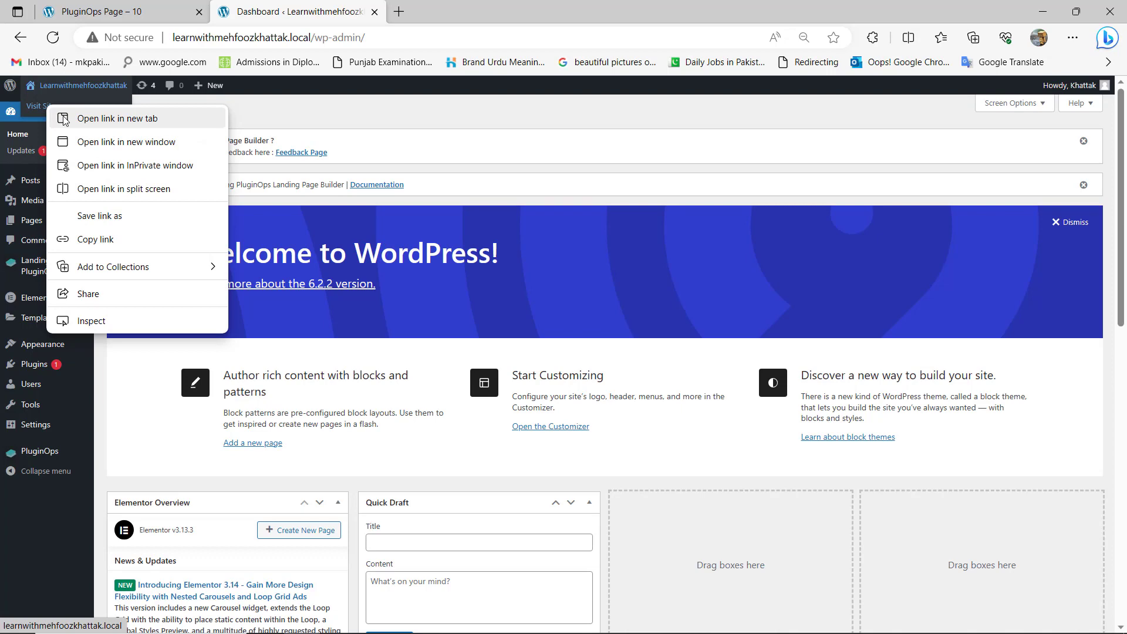
click(64, 119)
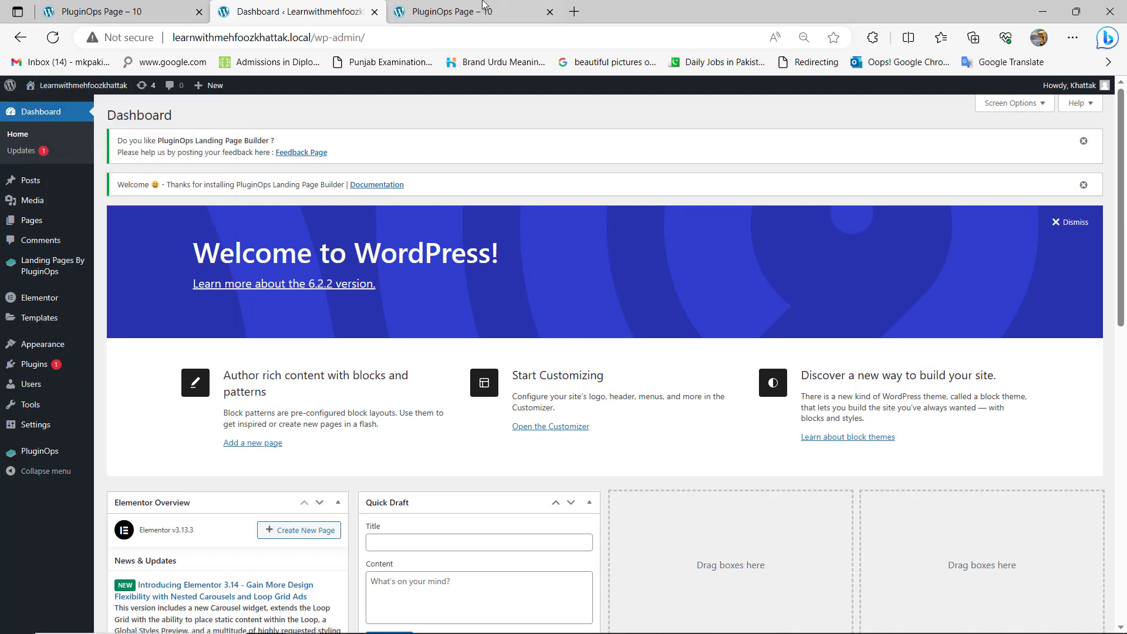
key(ctrl+Tab)
scroll(368, 411, down, 12)
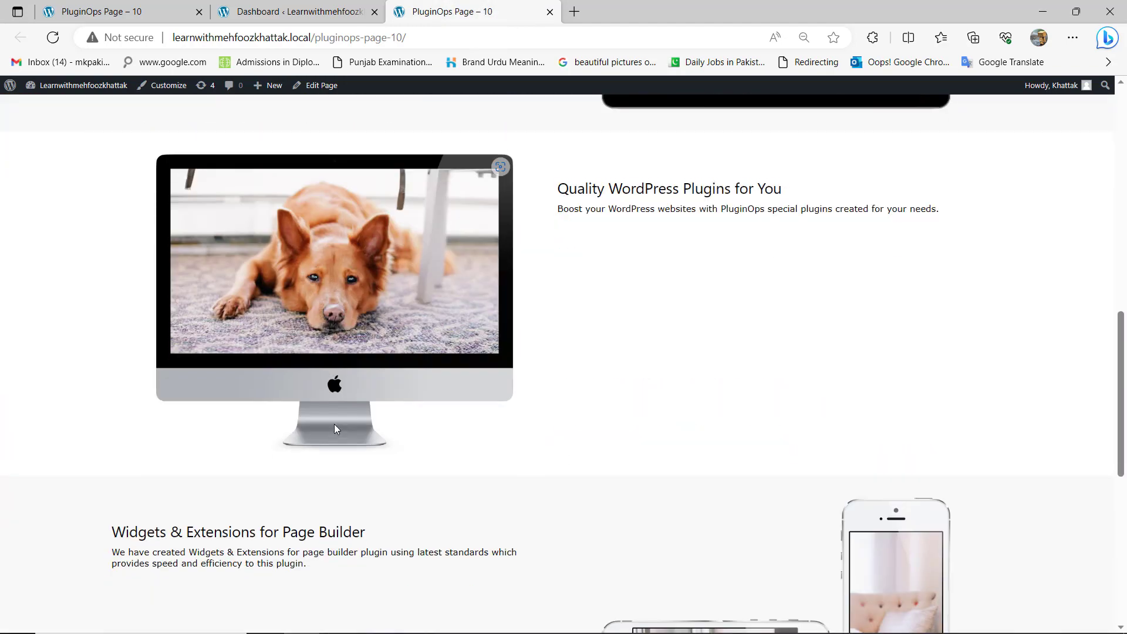
scroll(333, 424, up, 12)
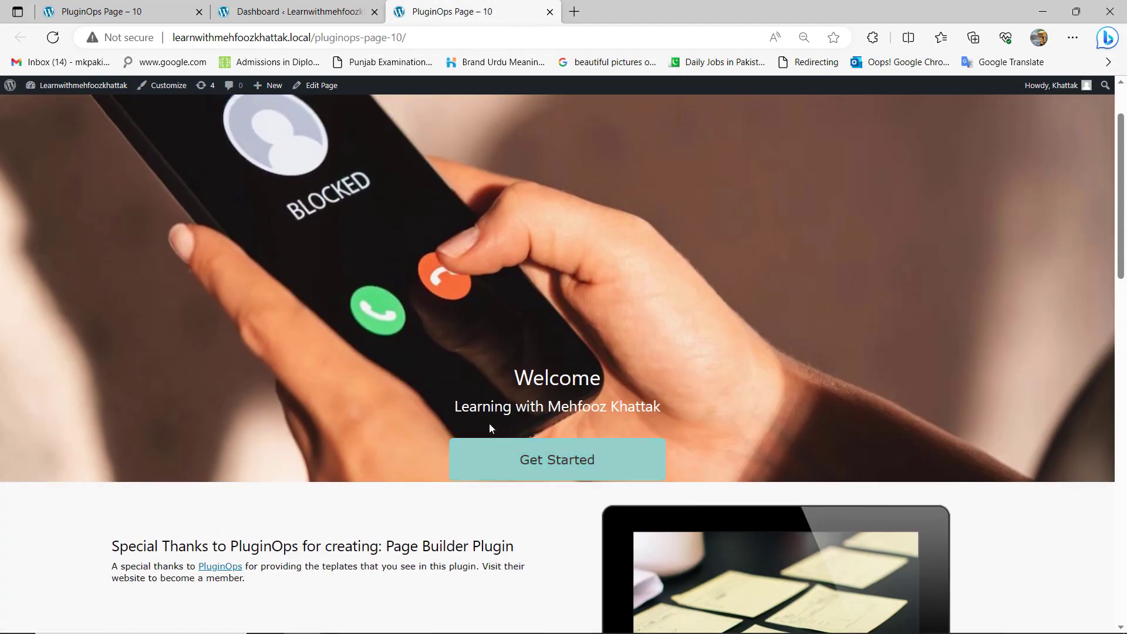
Step: Compare the site's WordPress dashboard with its public landing page by alternating between the two open pages
click(347, 8)
scroll(403, 466, down, 3)
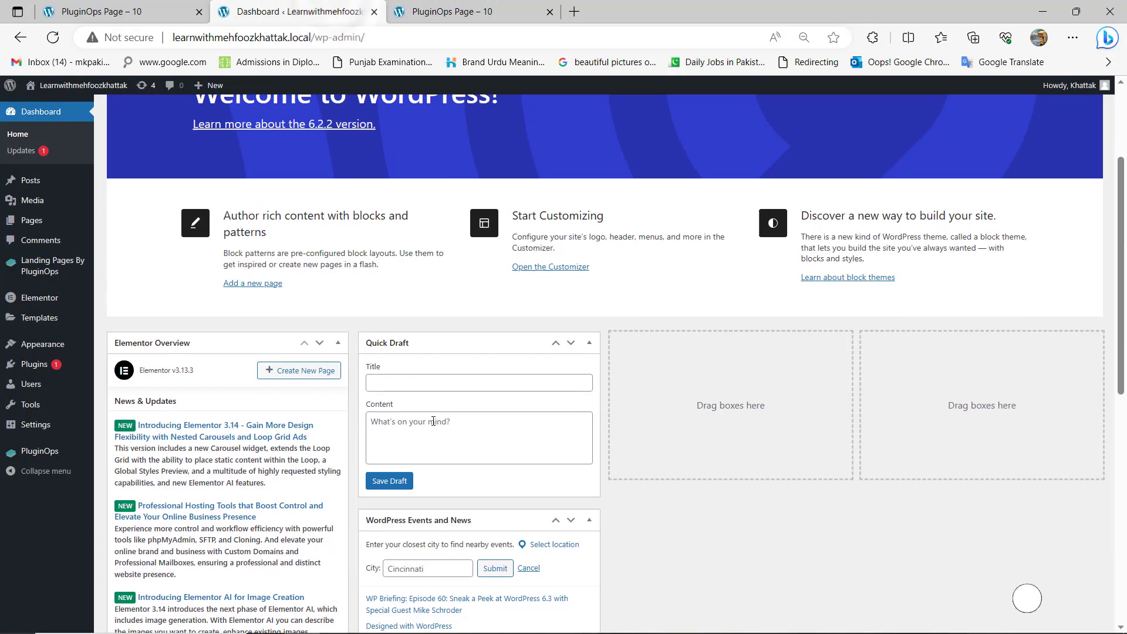
click(501, 4)
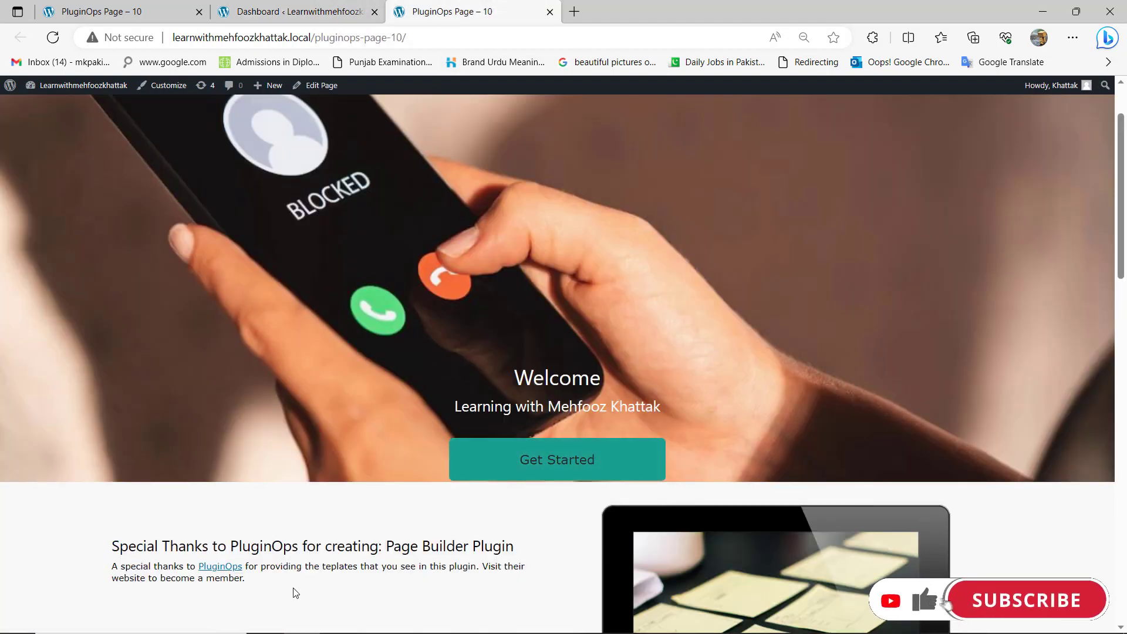
click(297, 13)
click(464, 12)
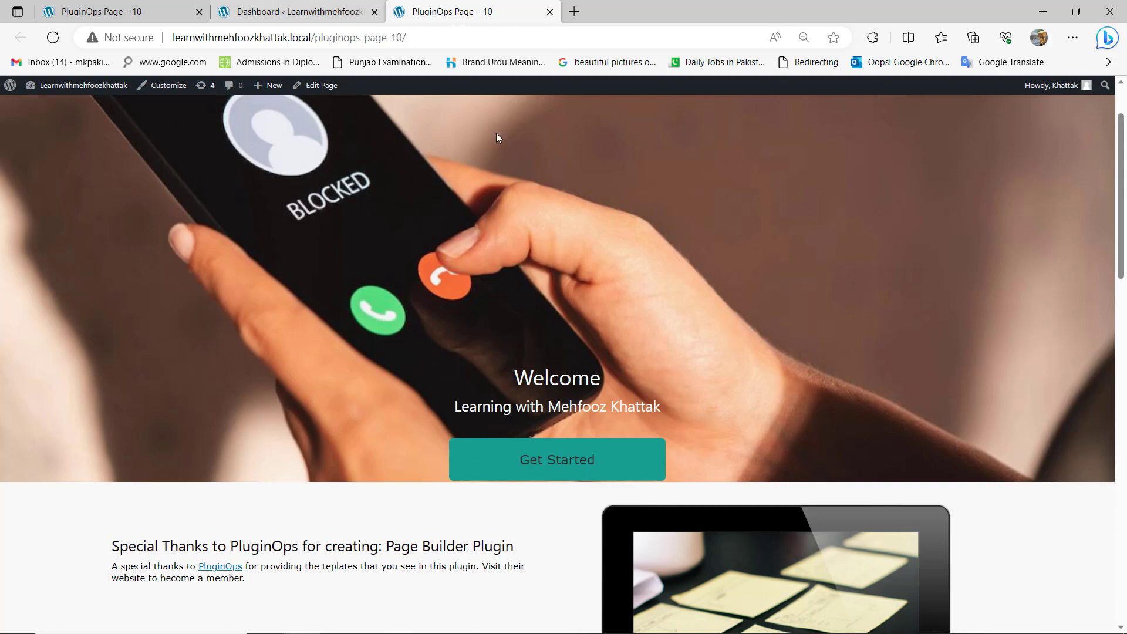
Step: Switch back to the Local app and enter the WordPress username and the WordPress password for the new site
key(alt+Tab)
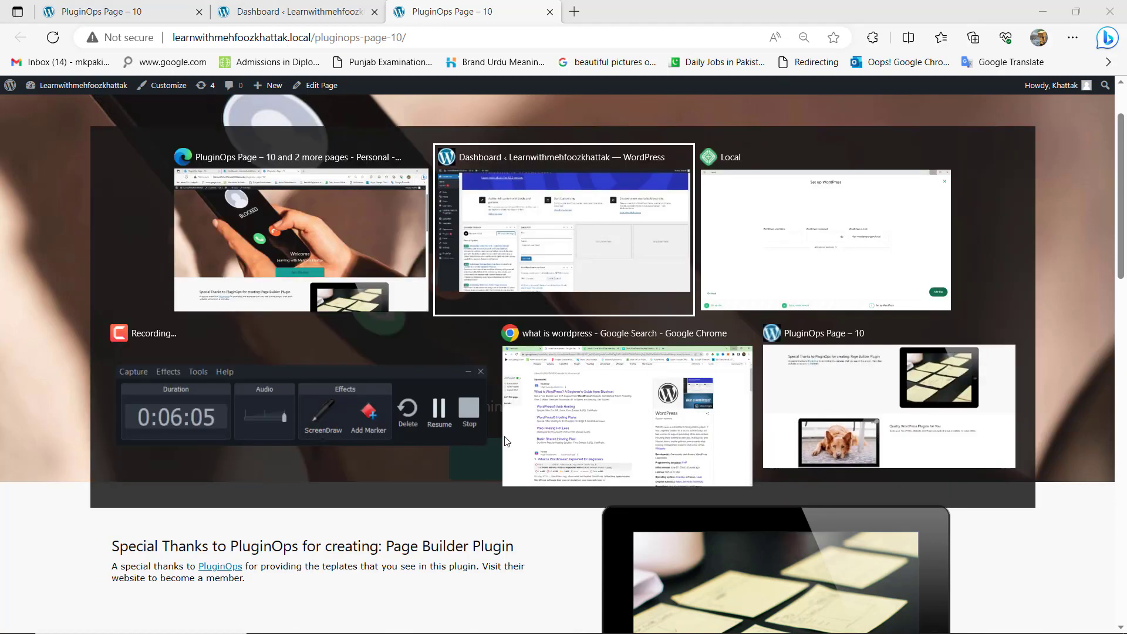
key(alt+Tab)
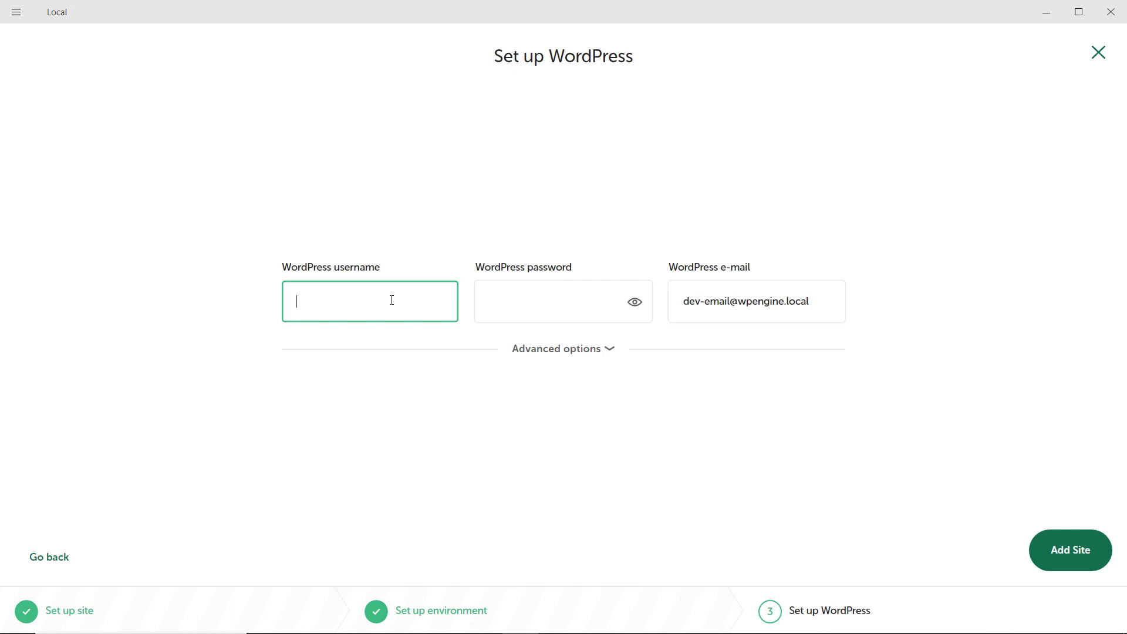
text(mehfoozkhattakq)
key(Tab)
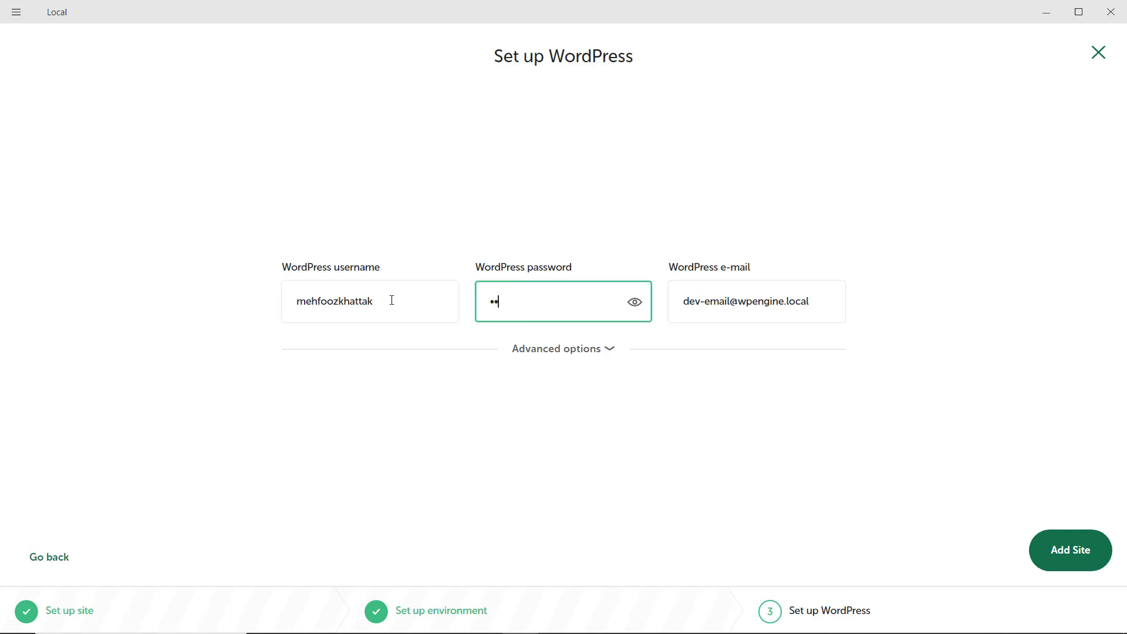
text(•••••••)
Step: Expand the advanced options, keep WordPress Multisite set to No, and add the new site
click(587, 348)
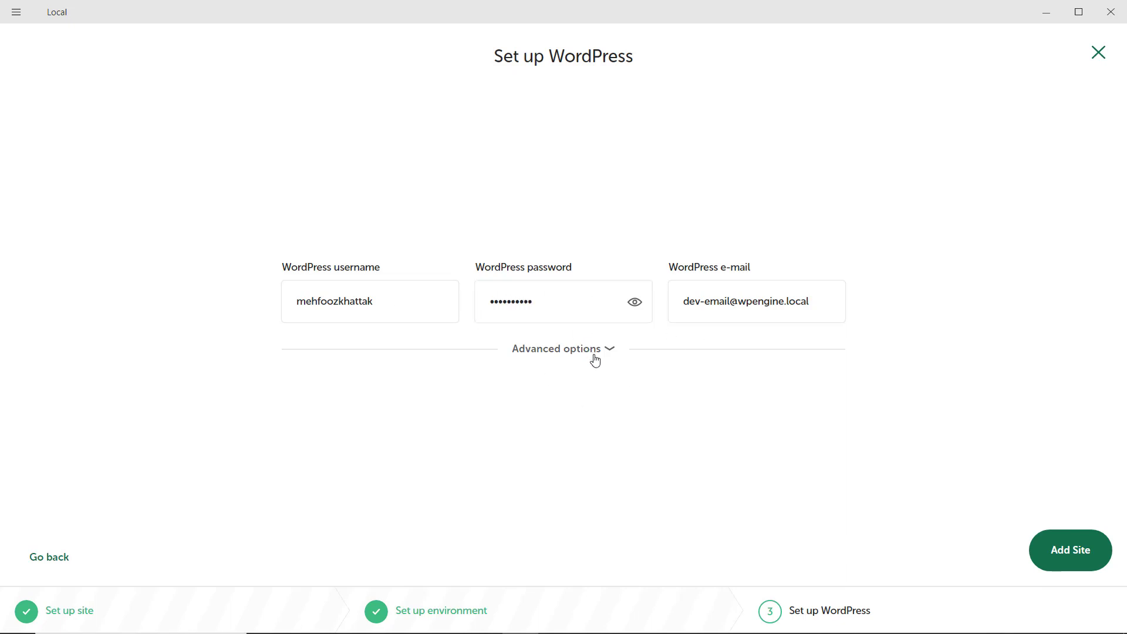
click(595, 324)
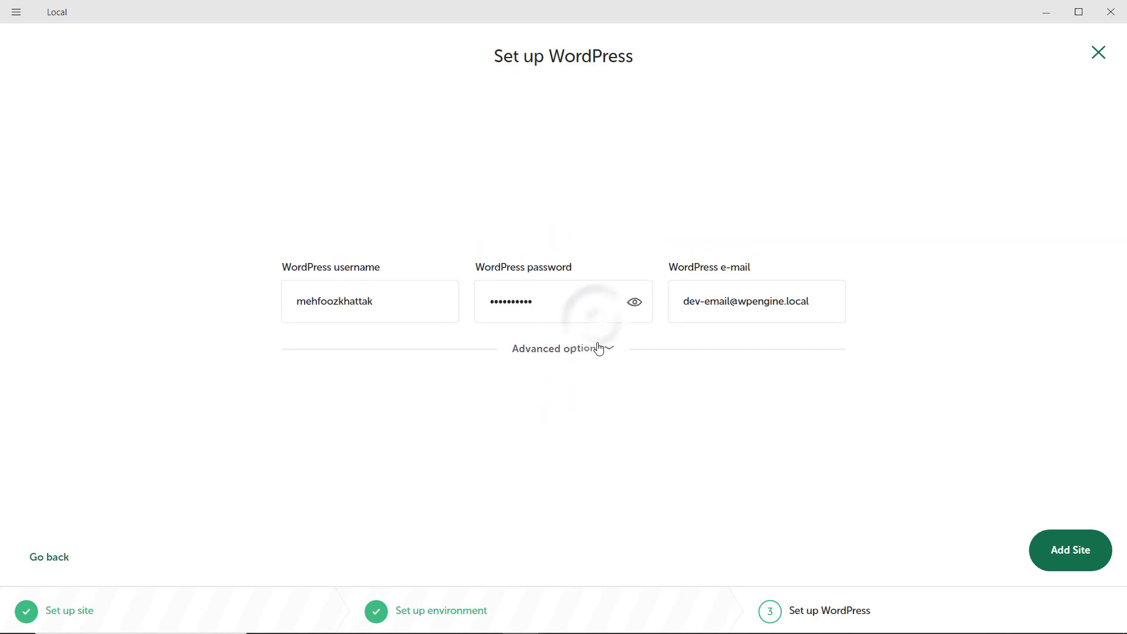
click(599, 347)
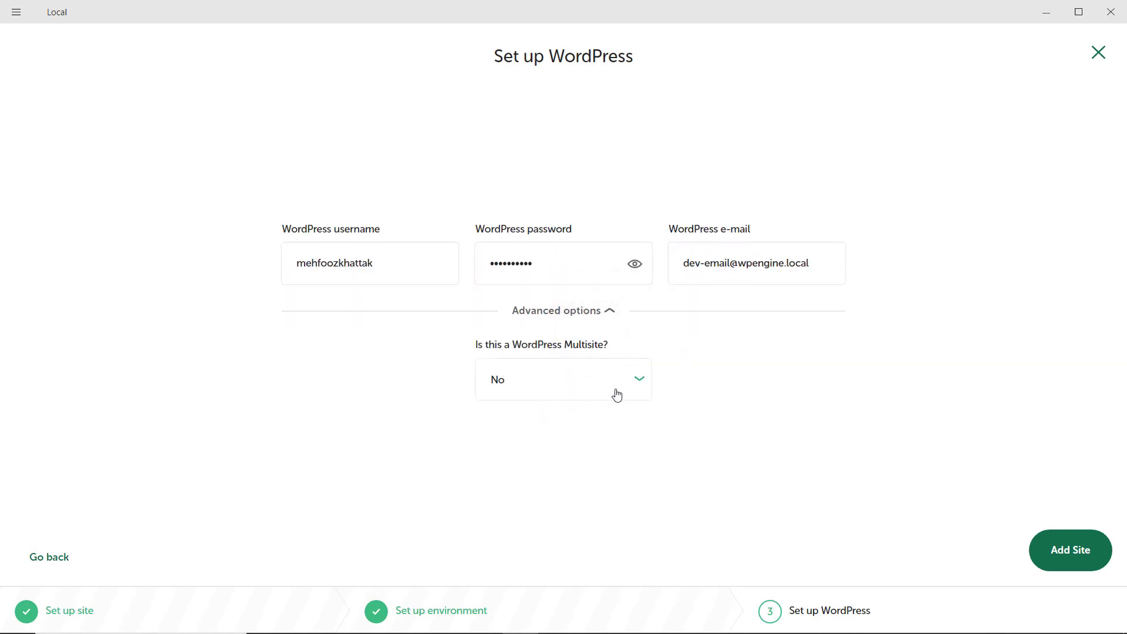
click(573, 392)
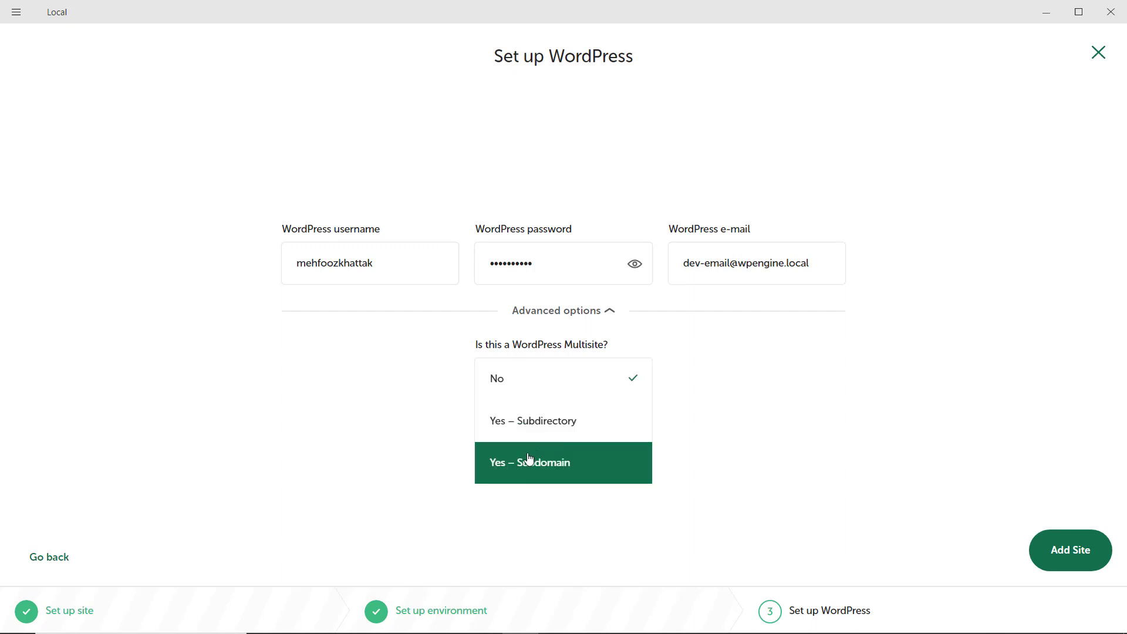
click(608, 391)
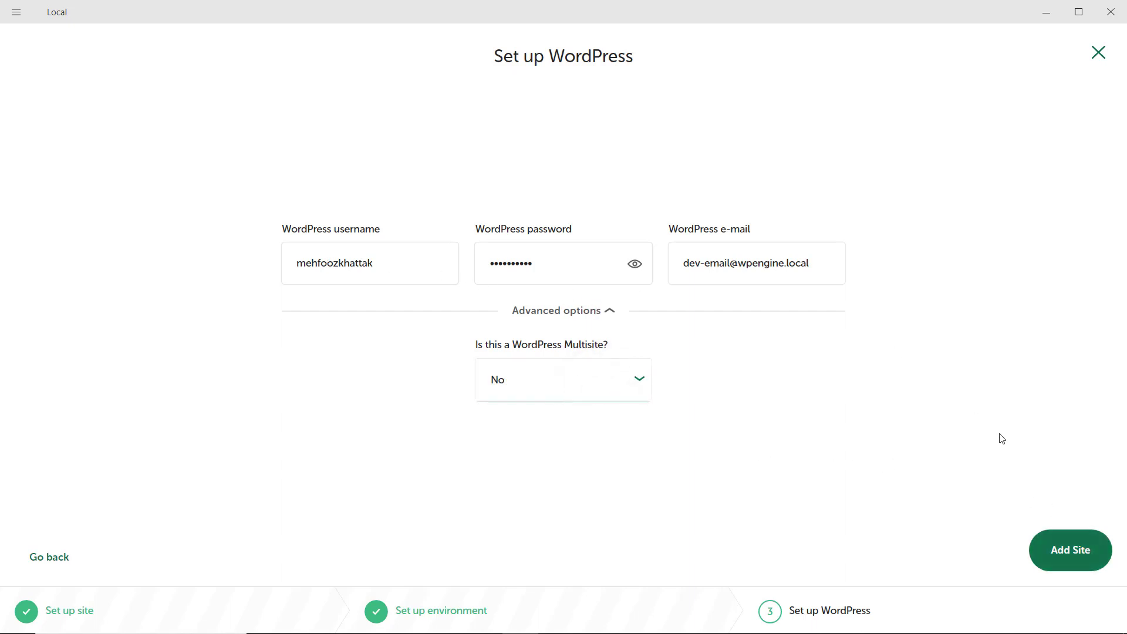
click(1052, 564)
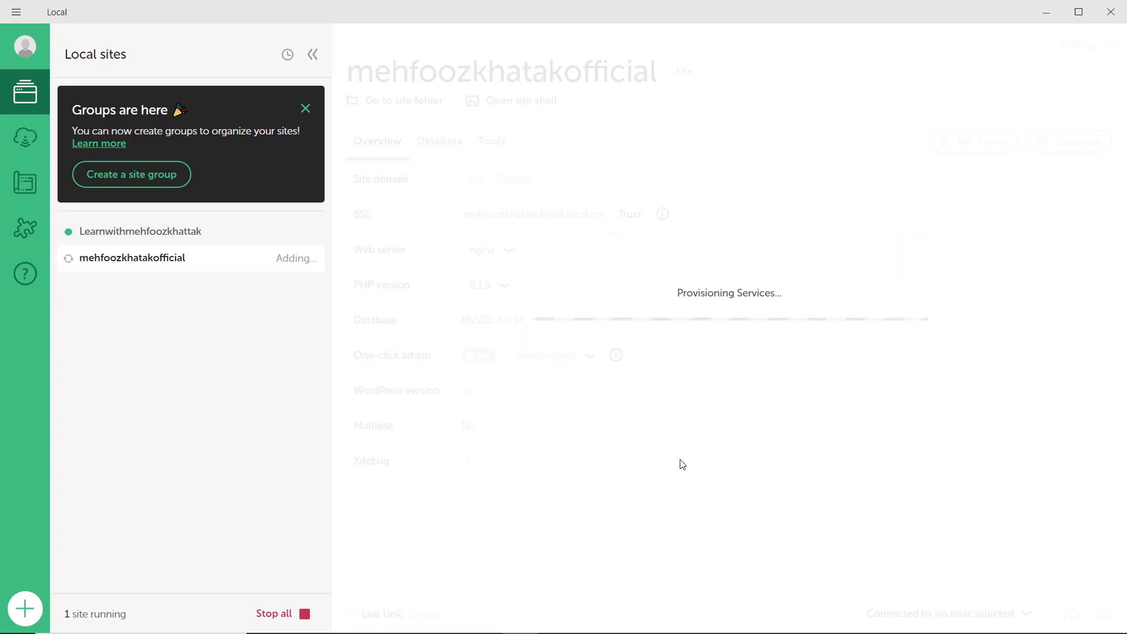
Step: Dismiss the site groups notice and review the new site's Overview, Database and Tools details
click(305, 108)
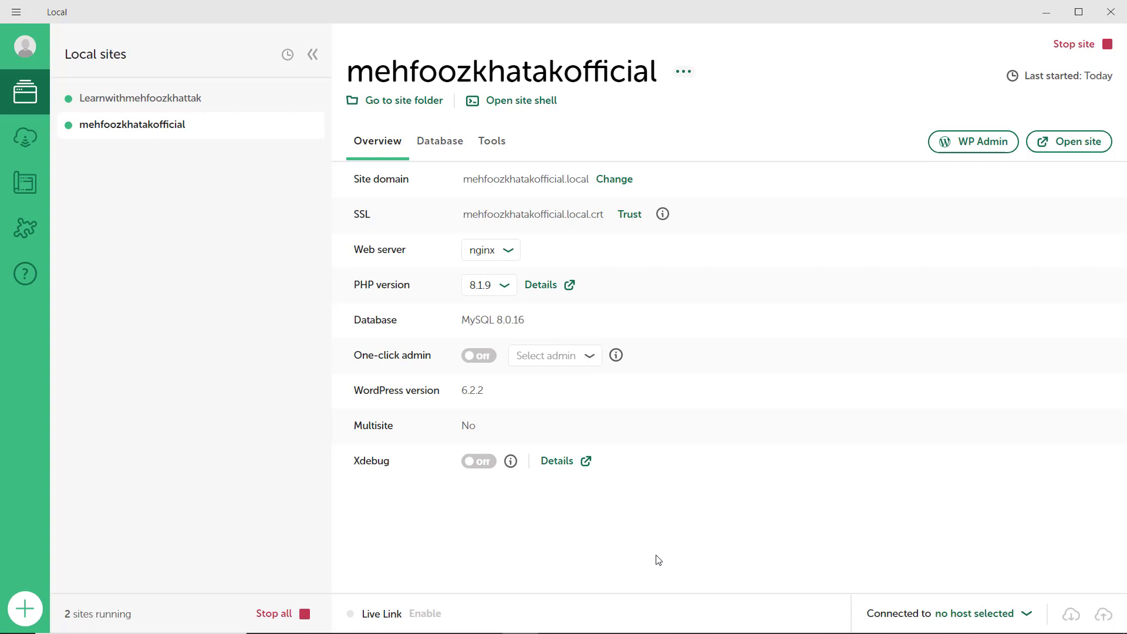
click(451, 146)
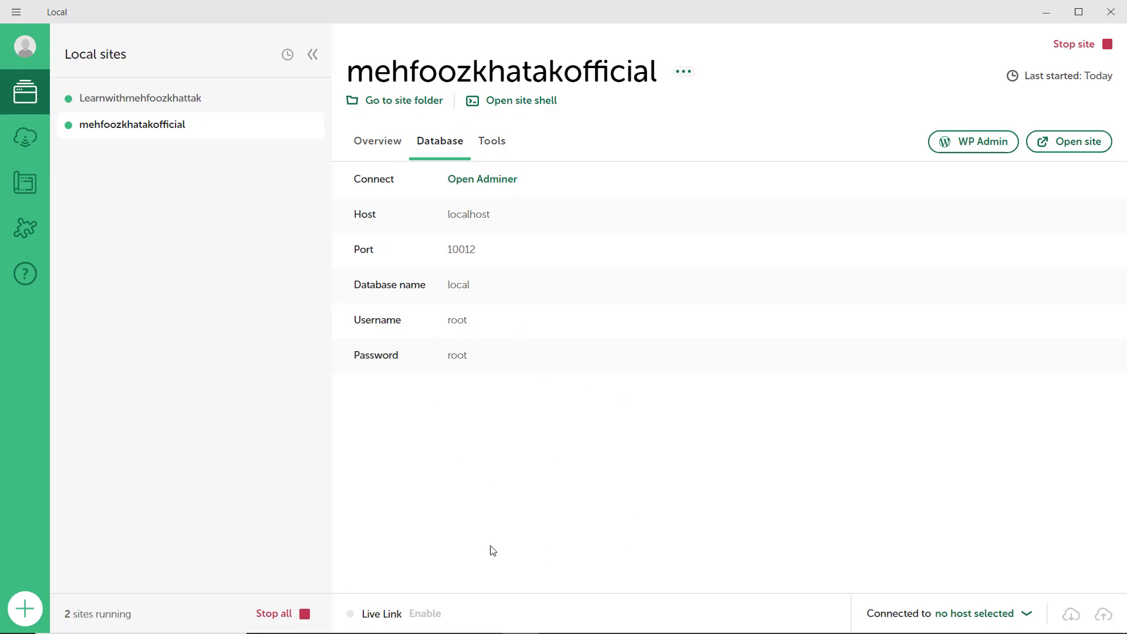
click(389, 143)
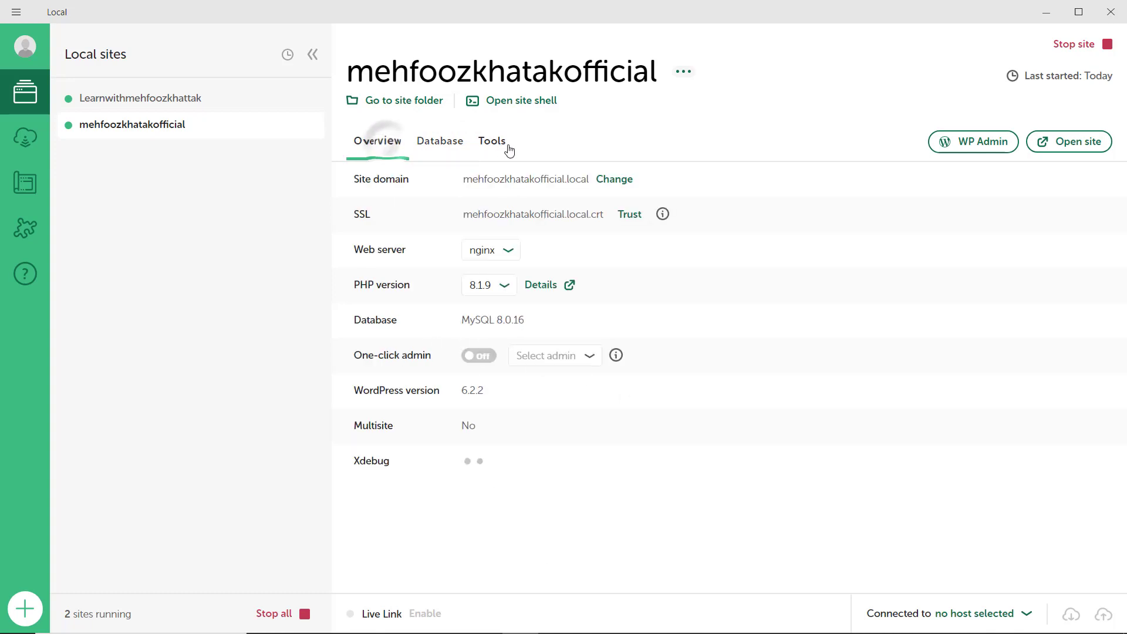
click(509, 148)
click(389, 148)
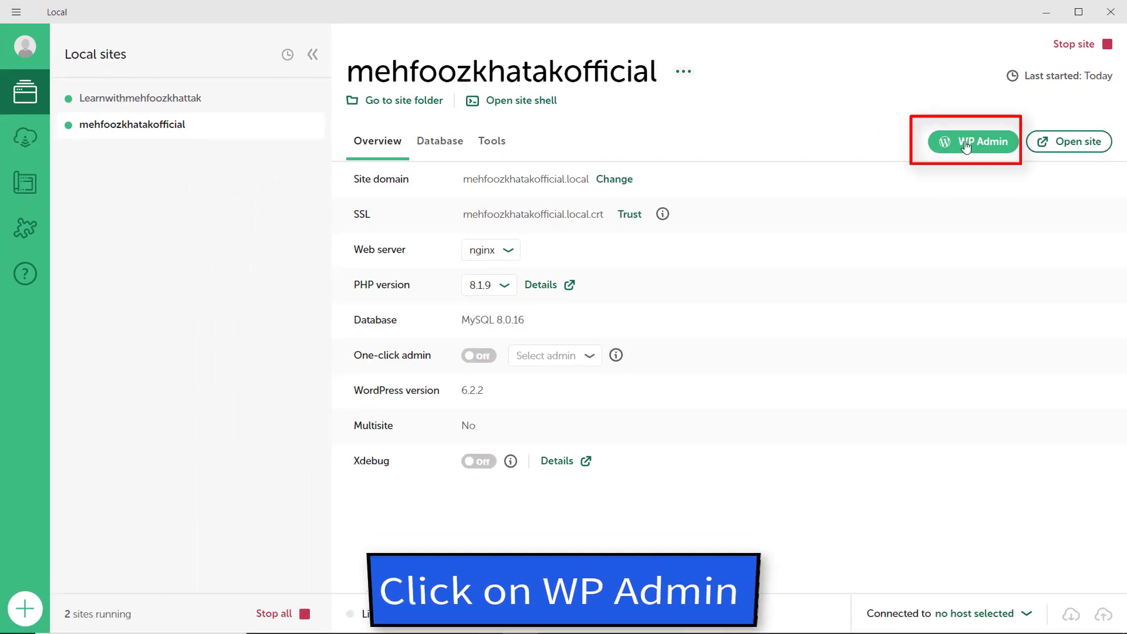
Step: Open the new site's WP Admin, log in with the WordPress username and password, and postpone the browser's password security review
click(965, 144)
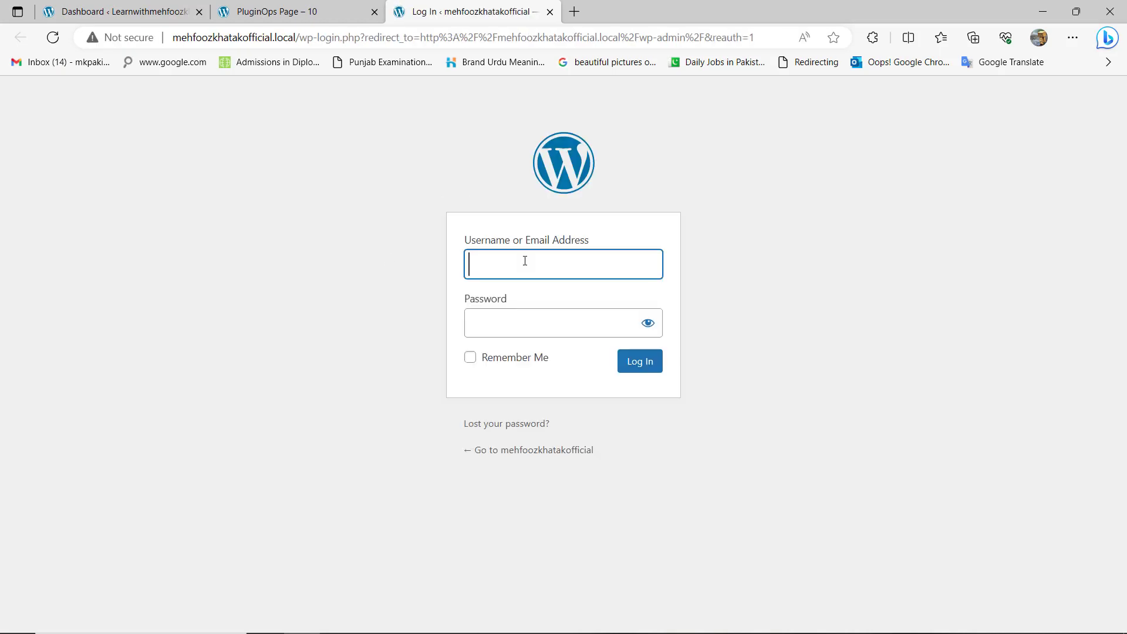
click(524, 261)
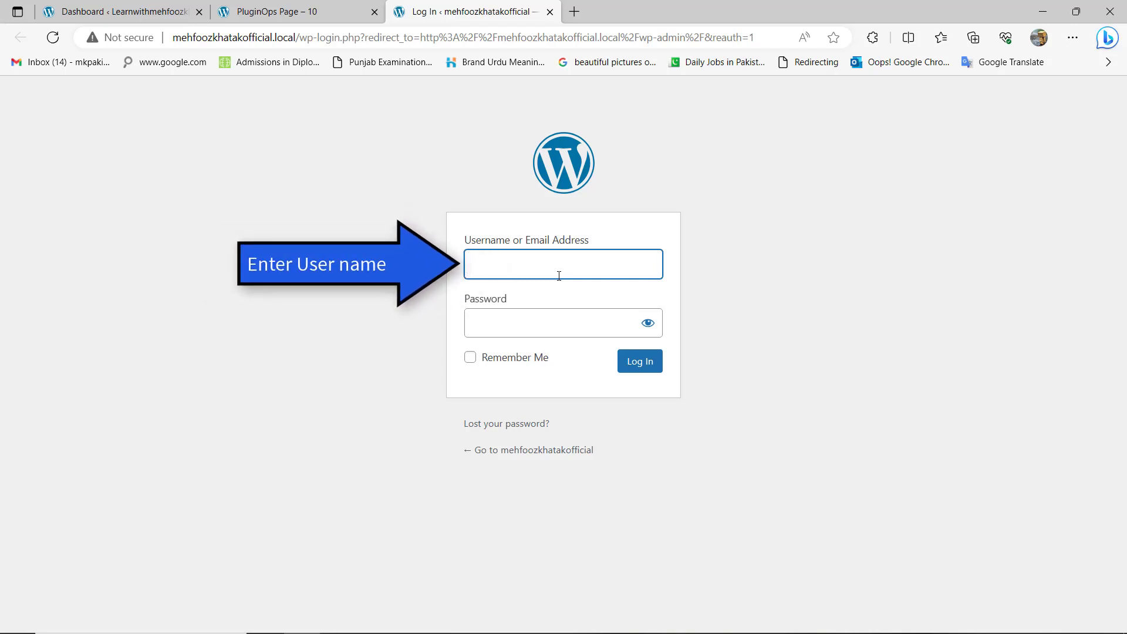
text(me)
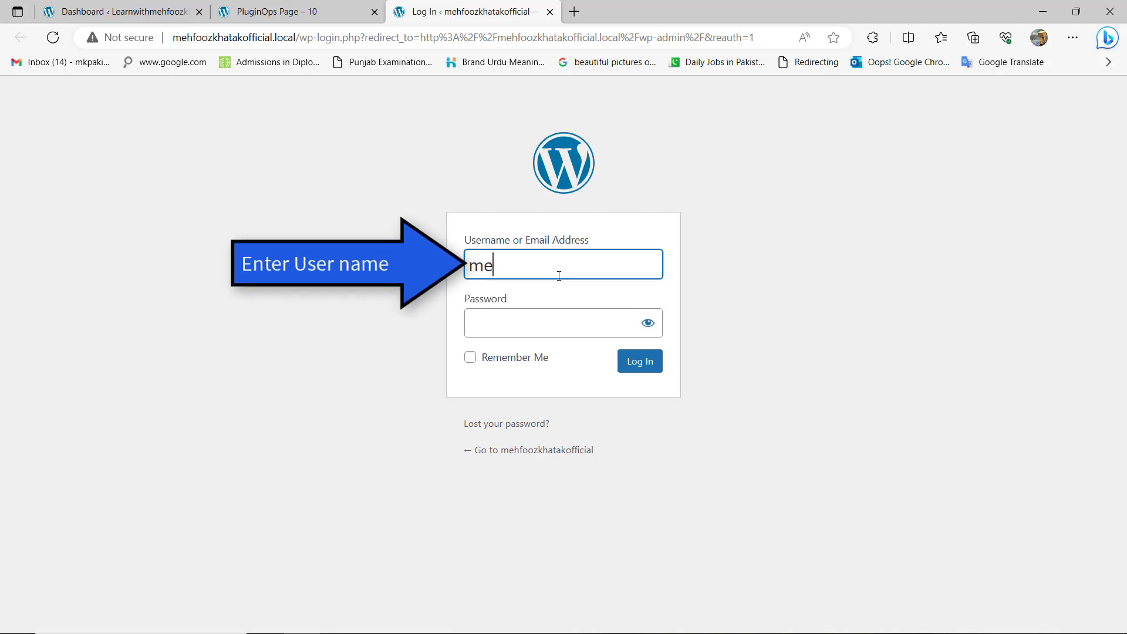
text(hfoozkhatta)
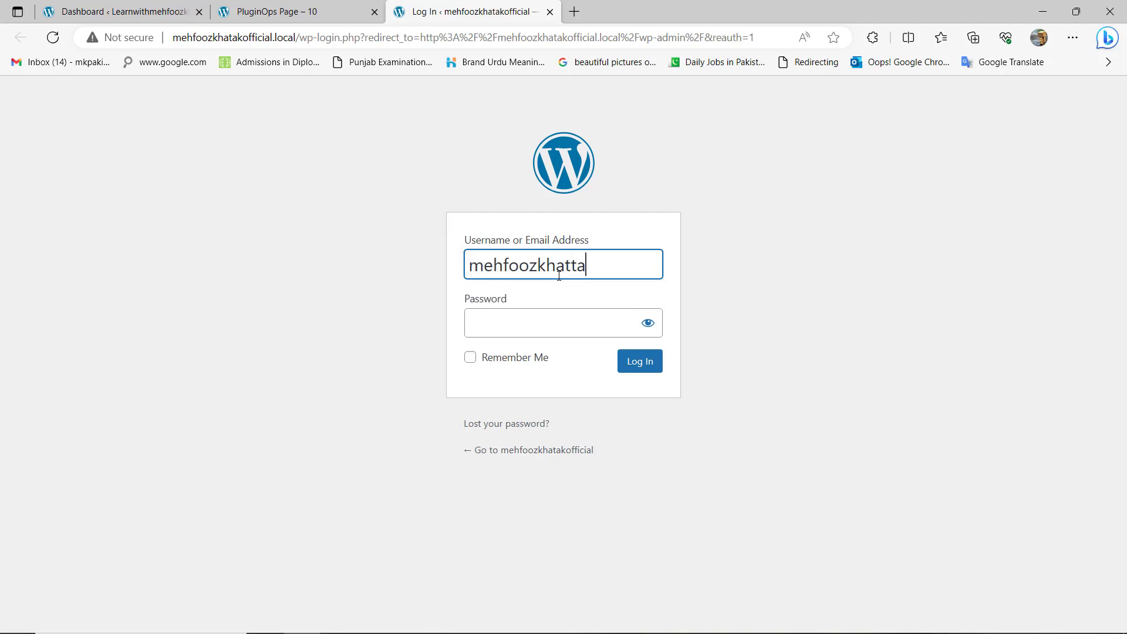
text(k)
key(Tab)
text(•••••••••)
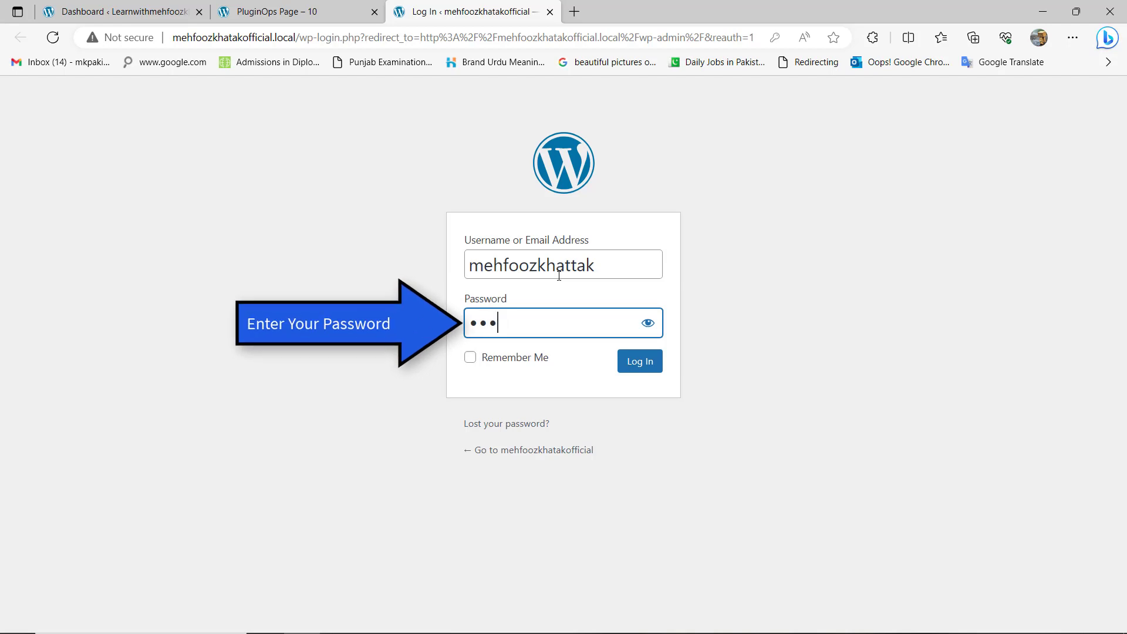
text(•)
key(Return)
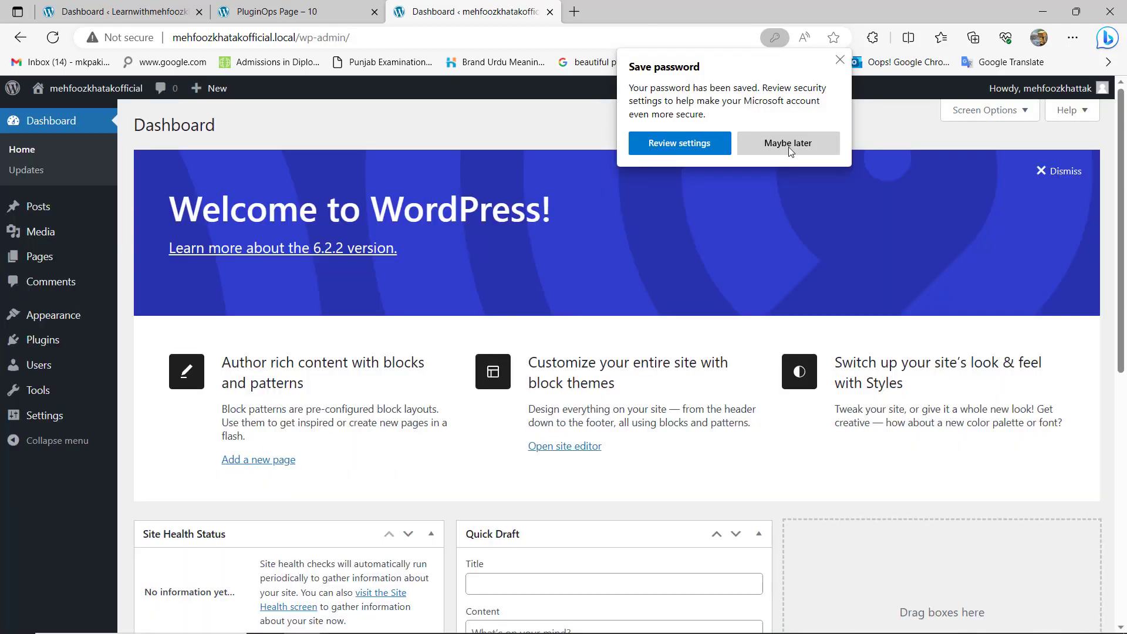
click(788, 146)
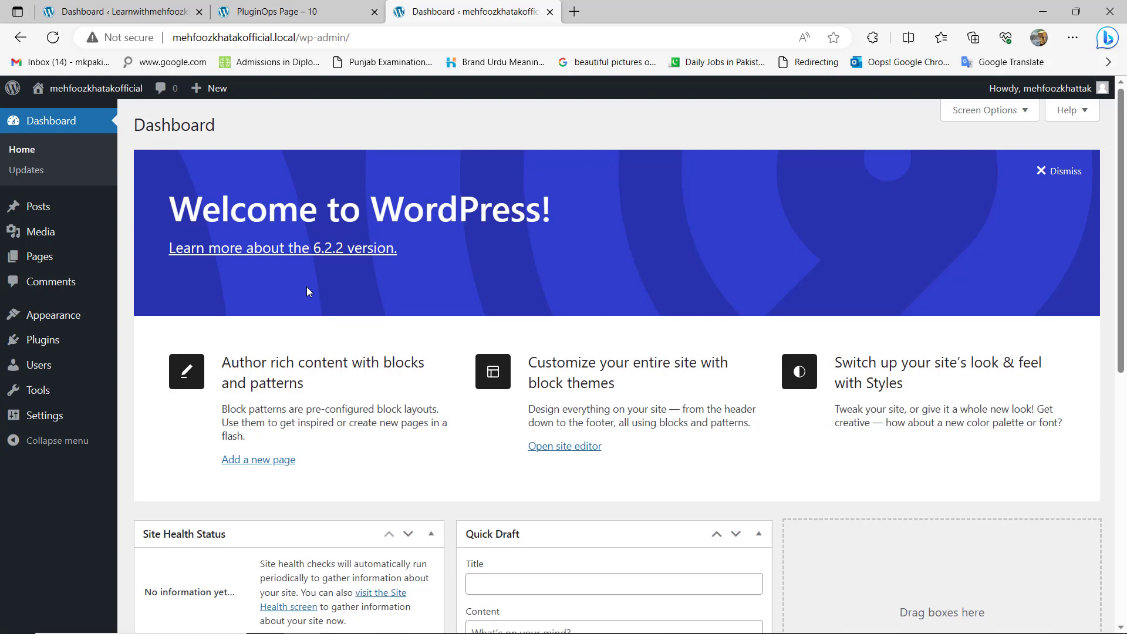
Step: Examine the new site's WordPress dashboard, including the Site Health Status, At a Glance, Activity, Quick Draft and Events and News widgets
scroll(377, 483, down, 5)
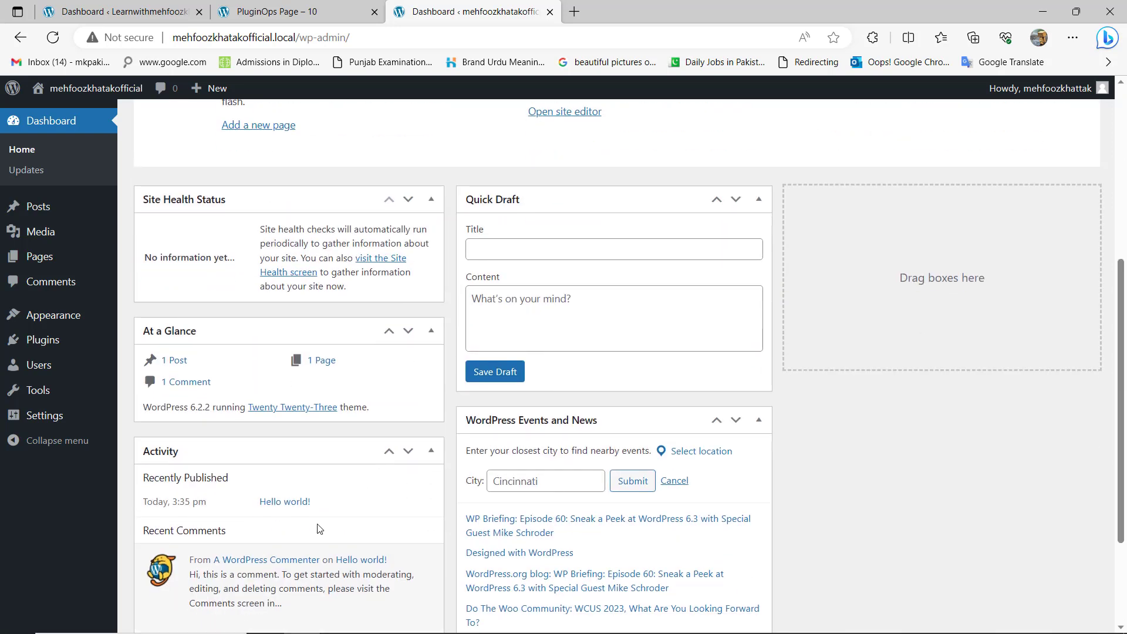
scroll(317, 523, down, 3)
scroll(251, 447, up, 3)
scroll(251, 442, up, 3)
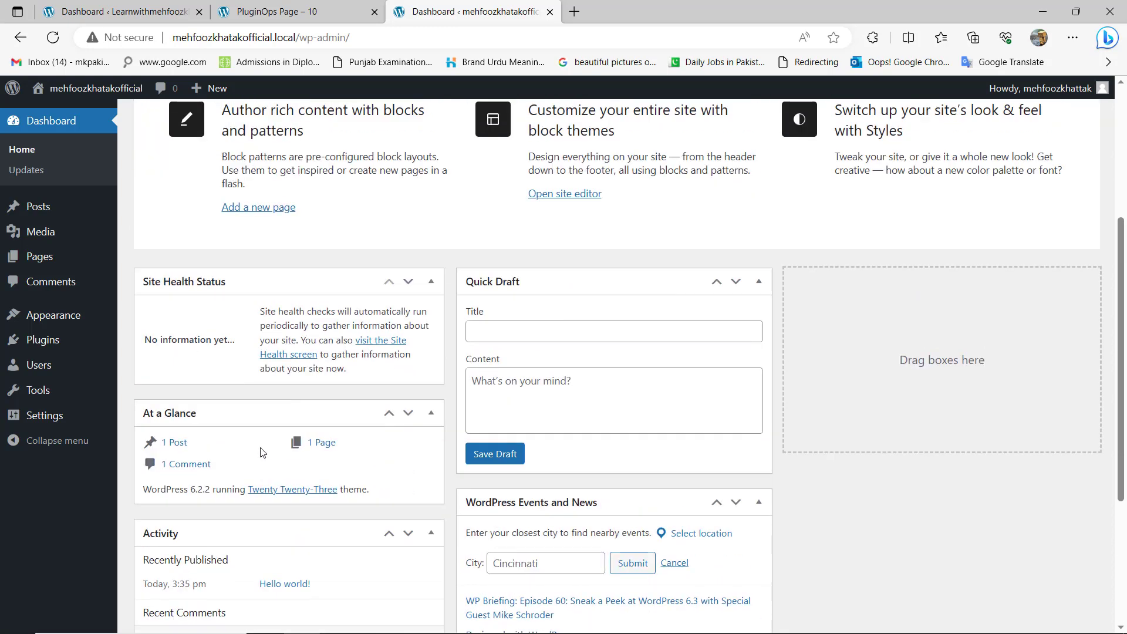
scroll(210, 413, down, 1)
scroll(360, 417, up, 2)
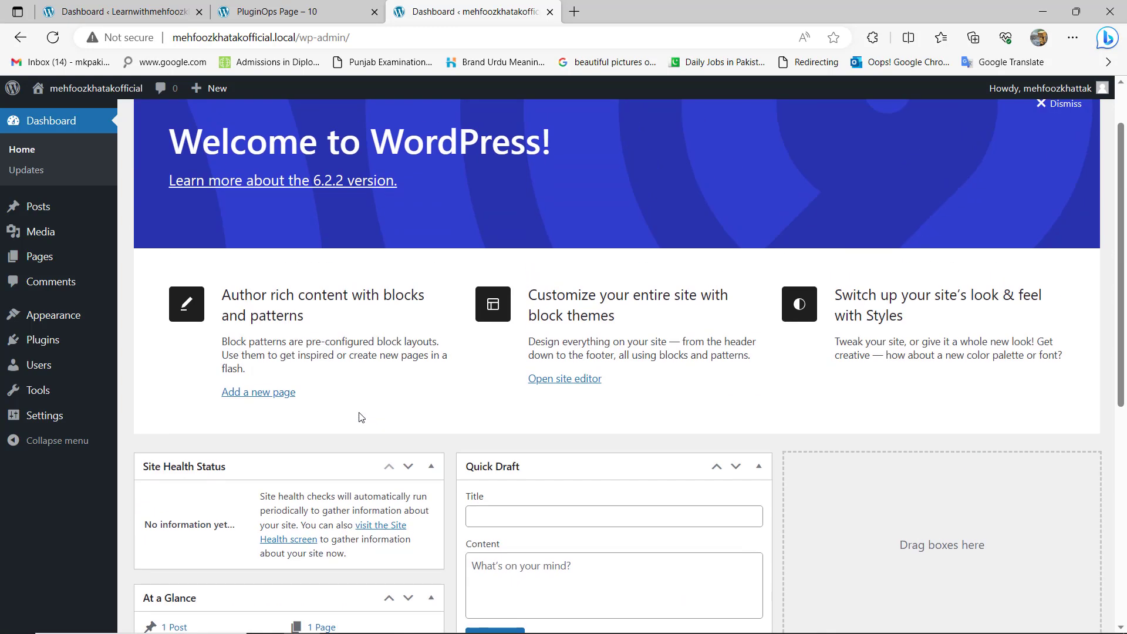
scroll(362, 417, down, 2)
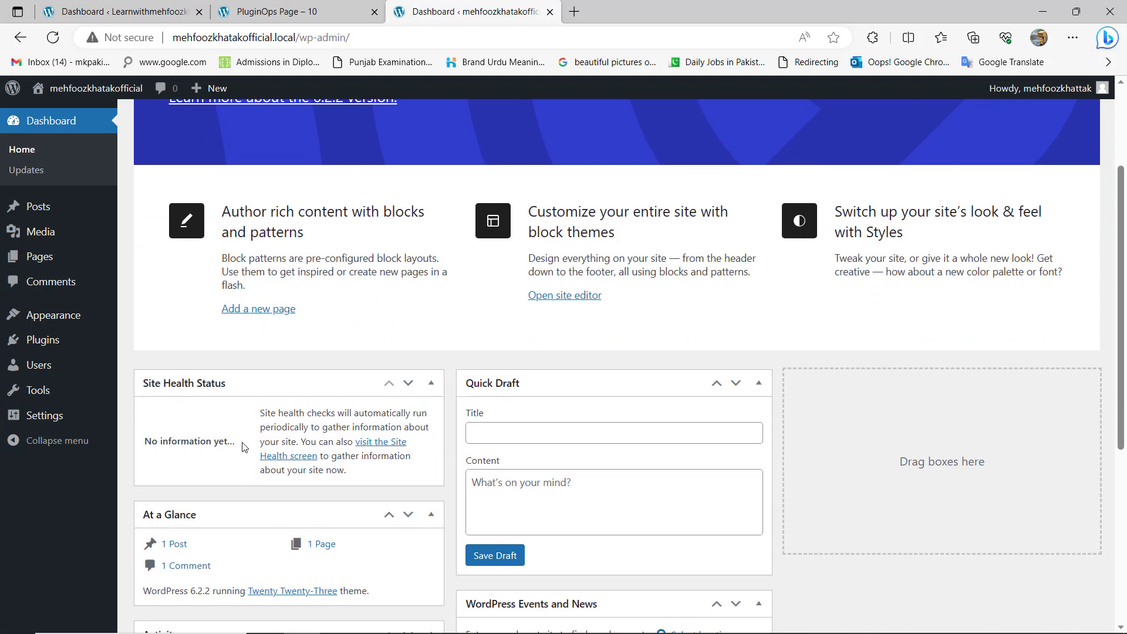
scroll(245, 447, down, 2)
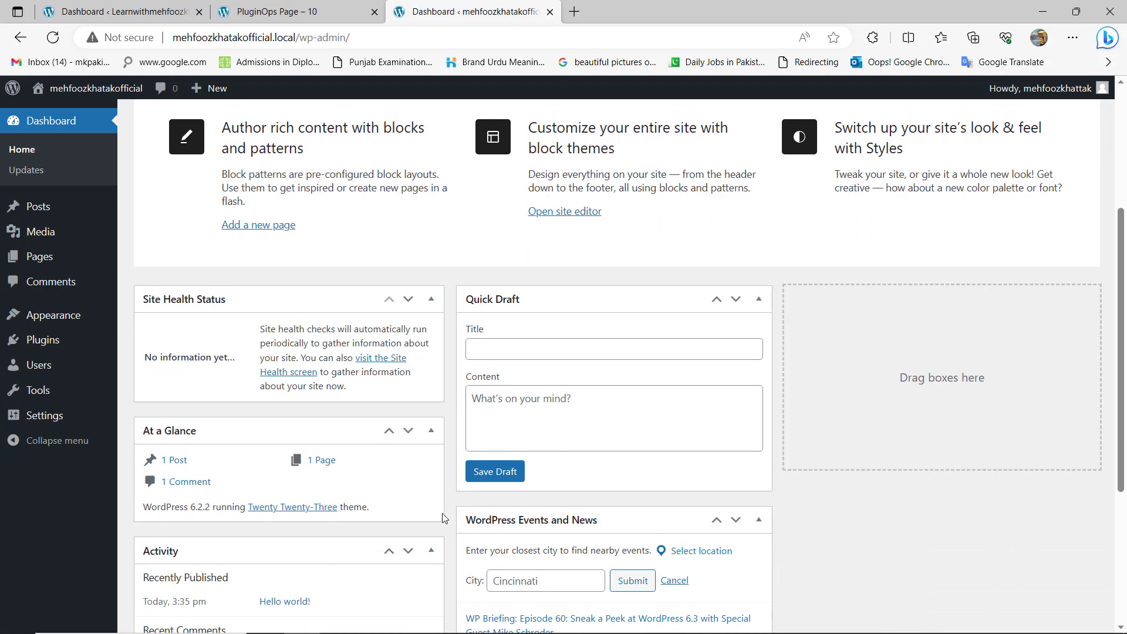
scroll(366, 572, down, 4)
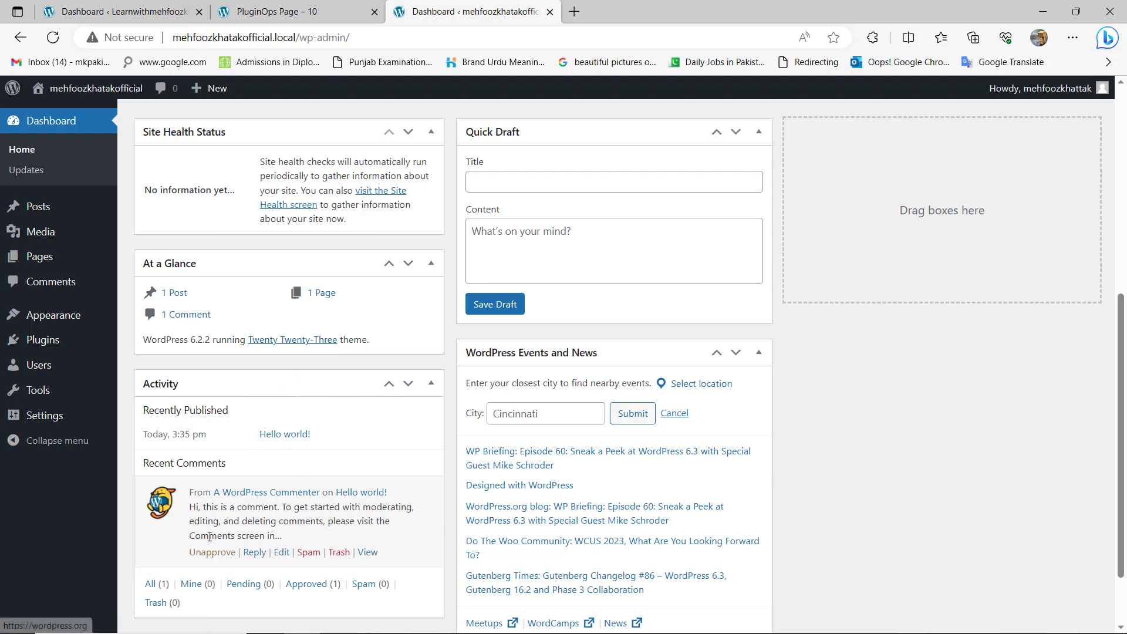
scroll(307, 485, down, 2)
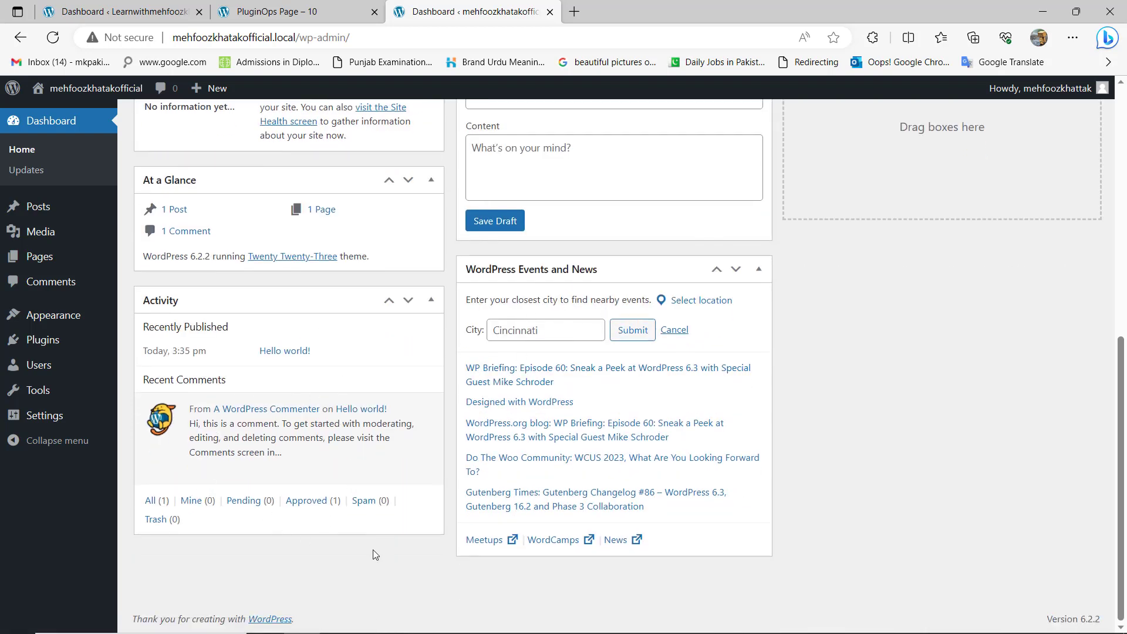
scroll(247, 521, up, 6)
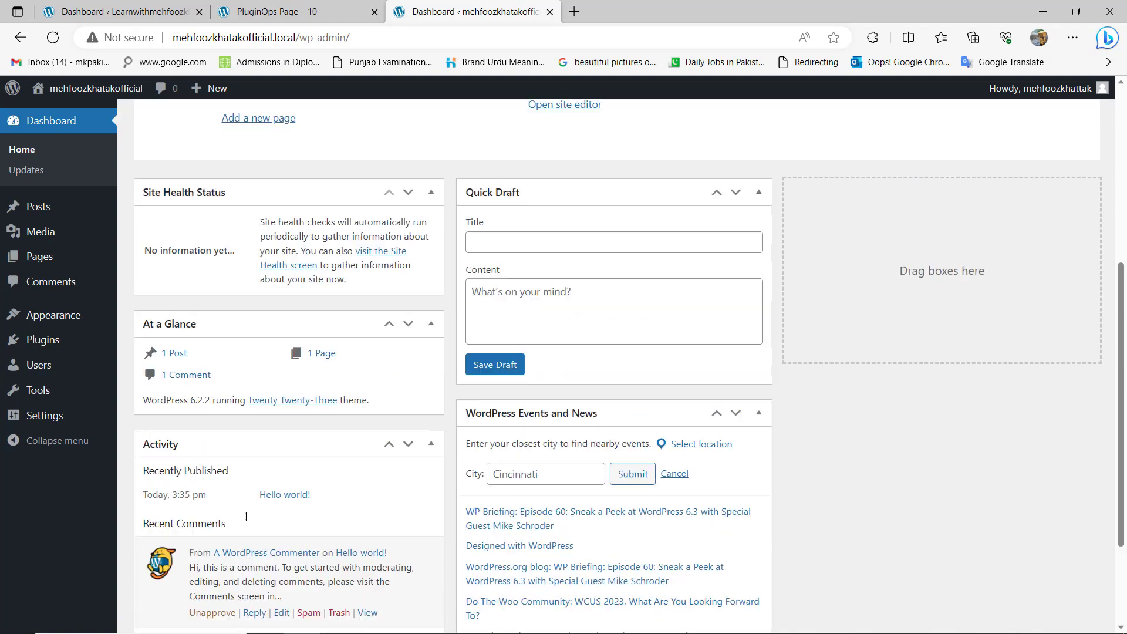
scroll(769, 482, up, 3)
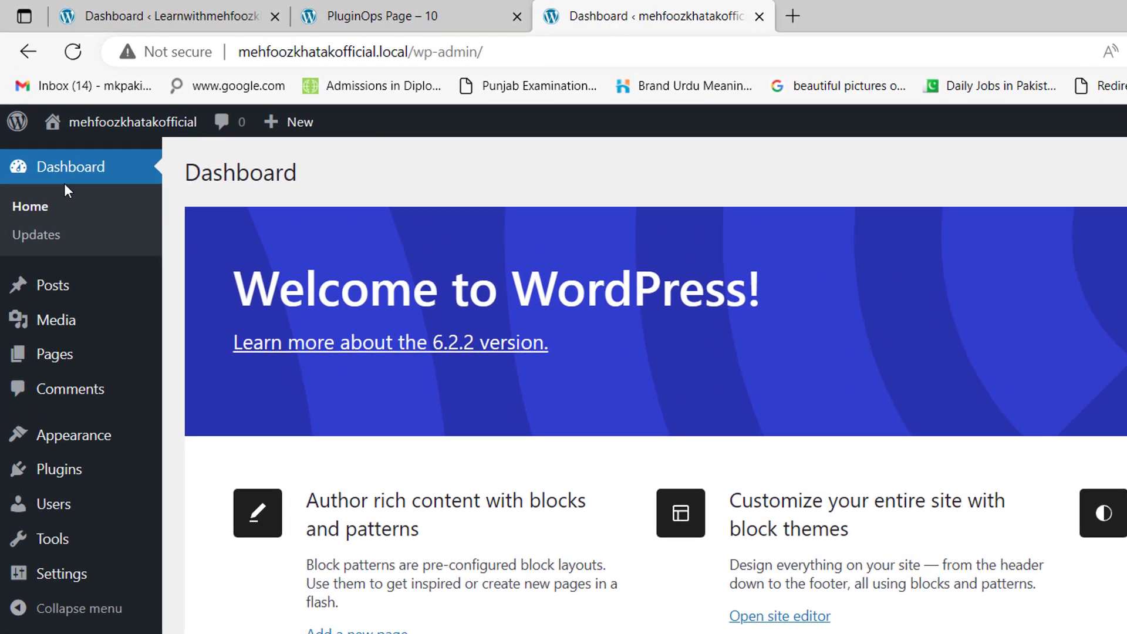
Step: Open the new site's front end in a new browser tab and look through its home page
mouse_move(147, 136)
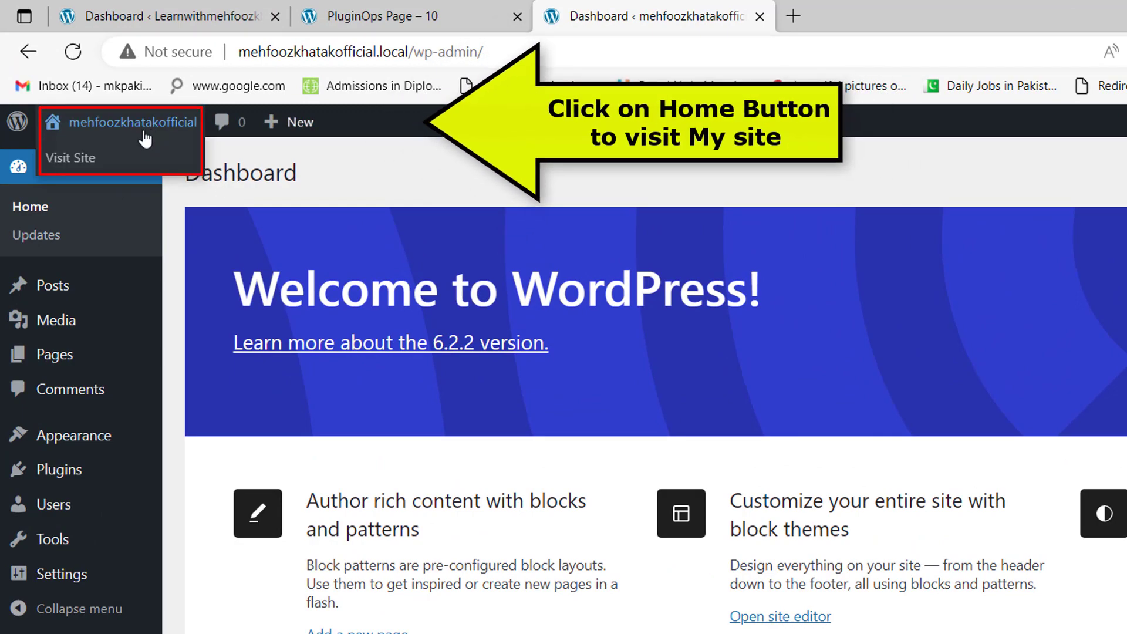
right_click(71, 154)
click(72, 143)
click(679, 9)
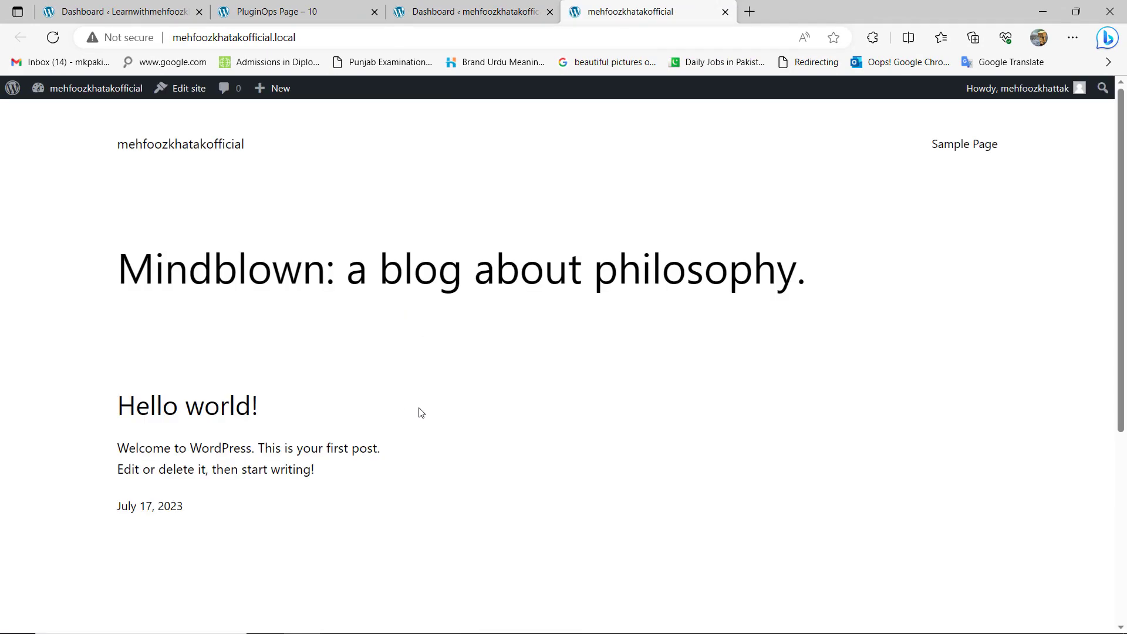
scroll(422, 413, down, 5)
scroll(422, 415, up, 5)
scroll(420, 416, down, 5)
scroll(420, 415, up, 5)
Step: Open the Sample Page from the site's navigation and read through it down to the footer
click(954, 144)
scroll(355, 553, down, 5)
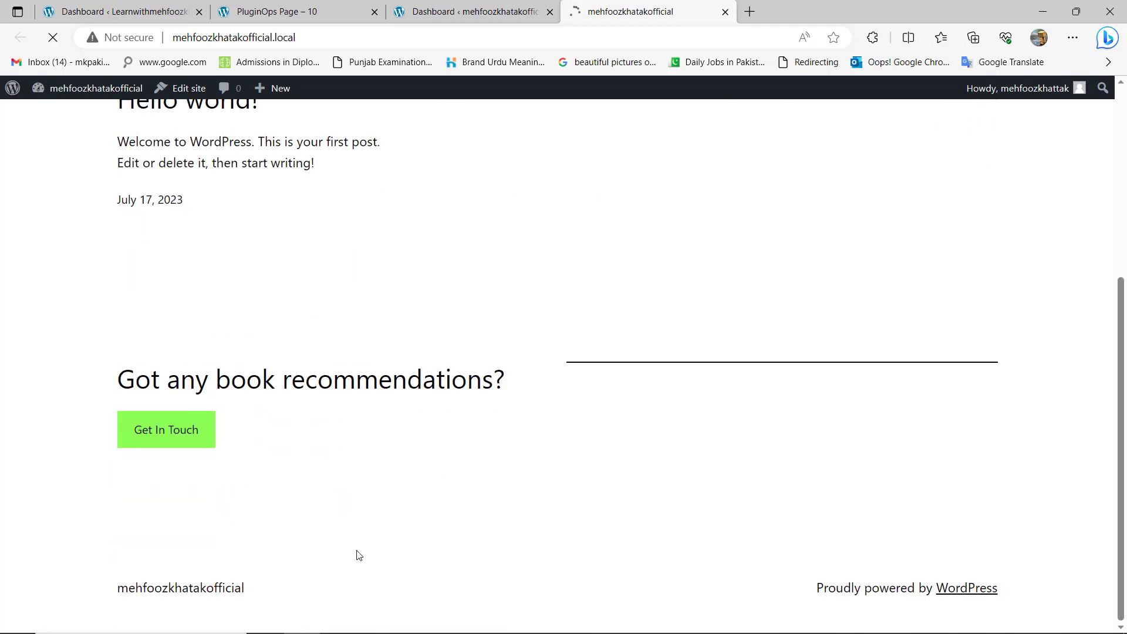
scroll(239, 546, down, 4)
scroll(352, 549, up, 4)
scroll(442, 552, down, 4)
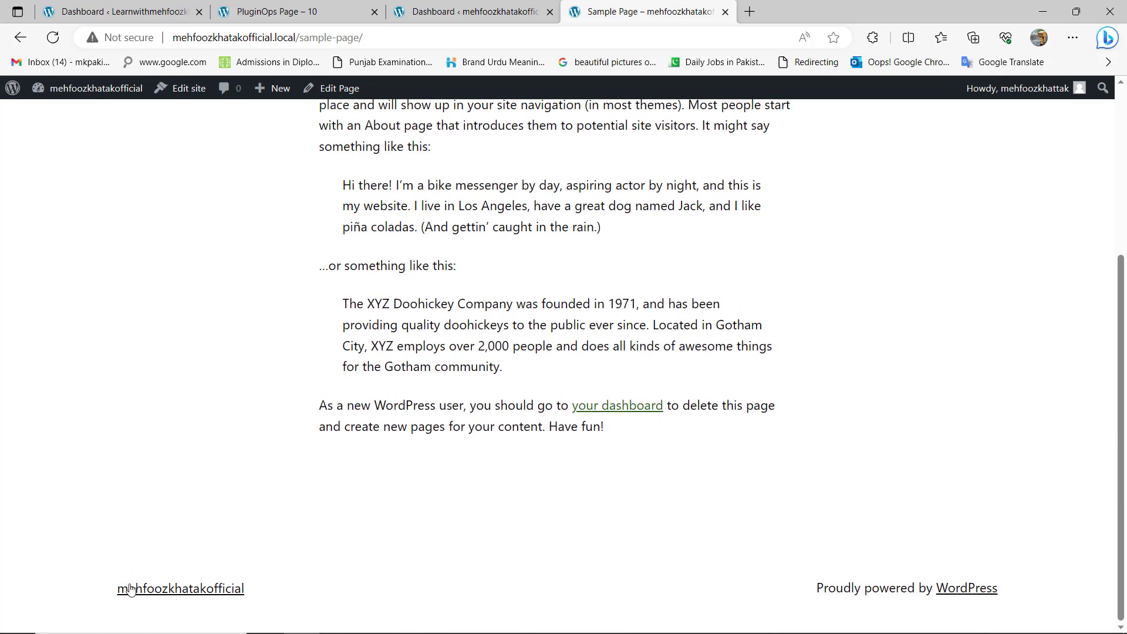
scroll(130, 589, up, 4)
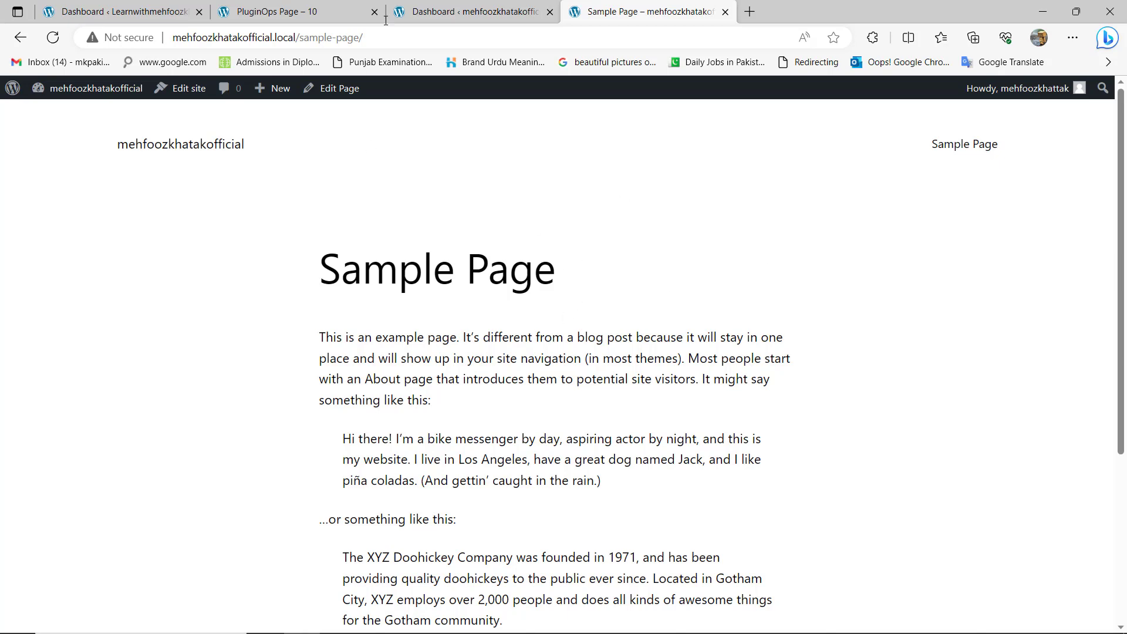
Step: Compare the wp-admin dashboard with the public Sample Page and their web addresses by alternating between the two open pages
click(432, 12)
mouse_move(73, 423)
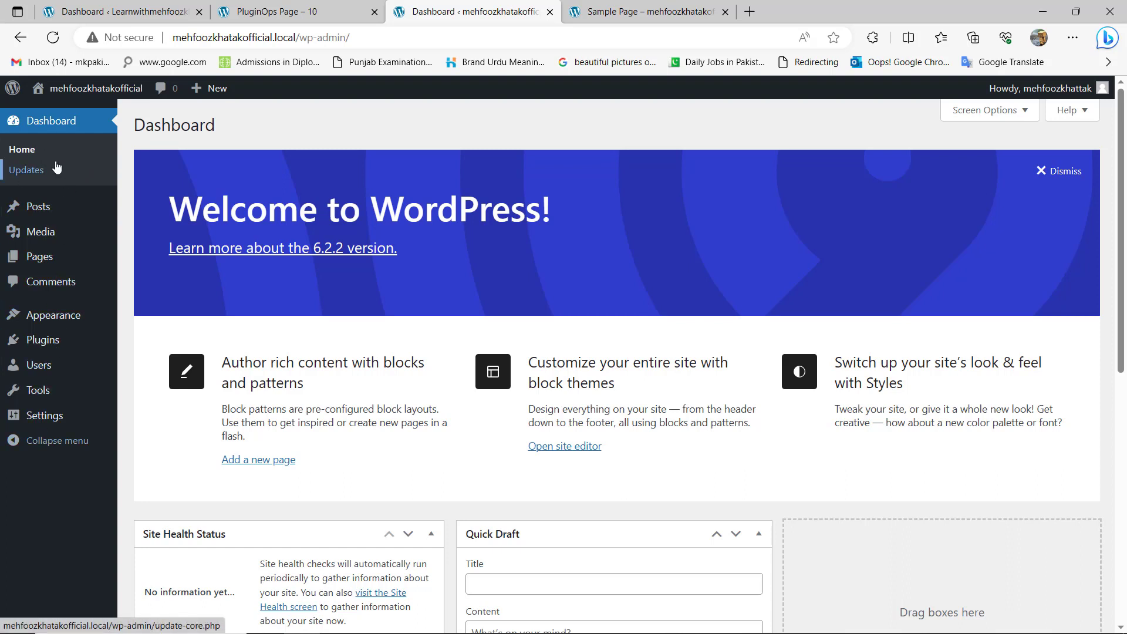
mouse_move(105, 93)
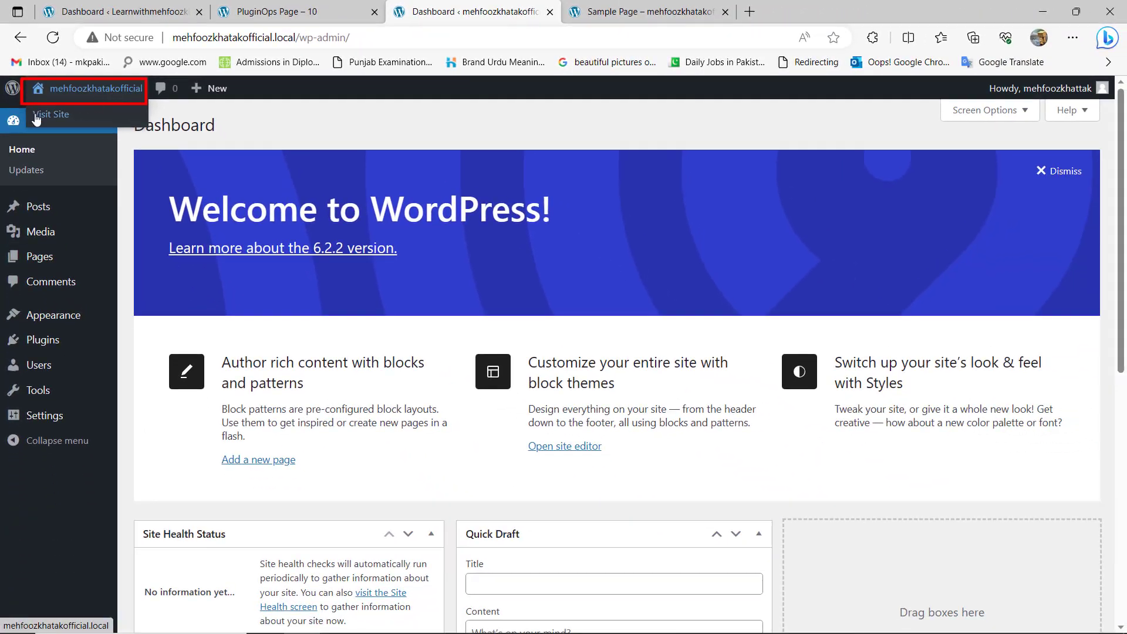
click(646, 12)
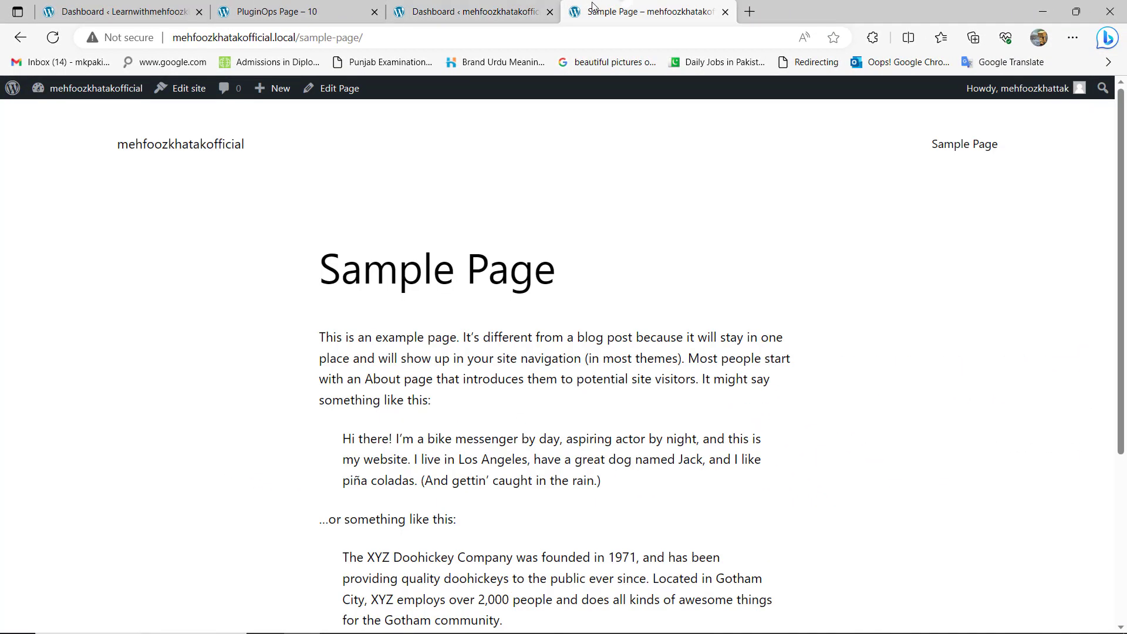
click(374, 36)
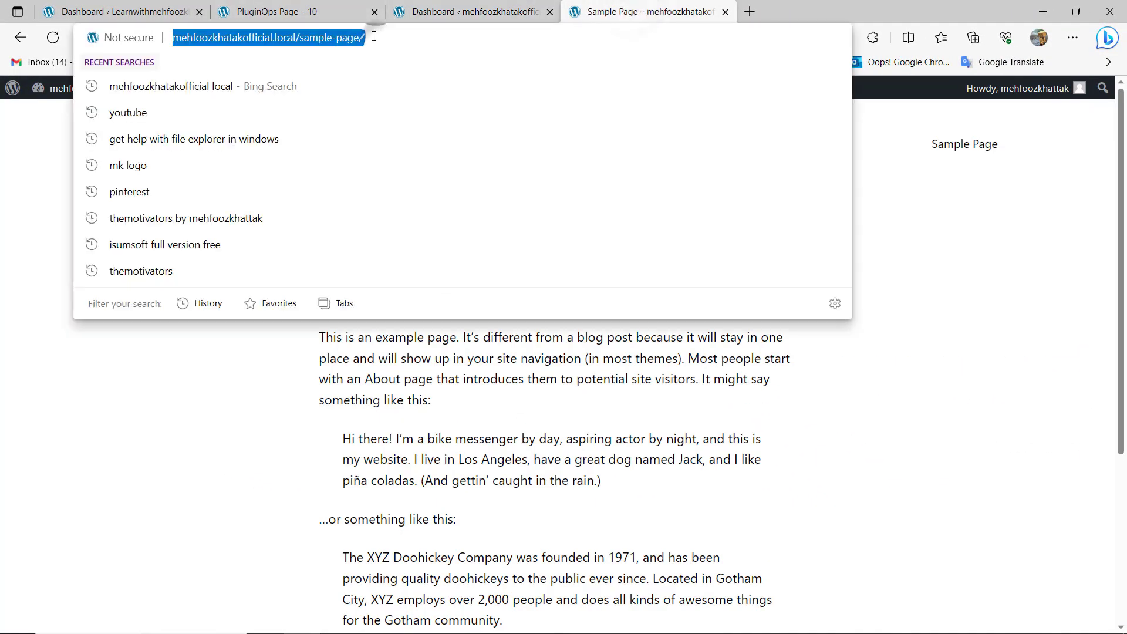
click(480, 6)
click(336, 36)
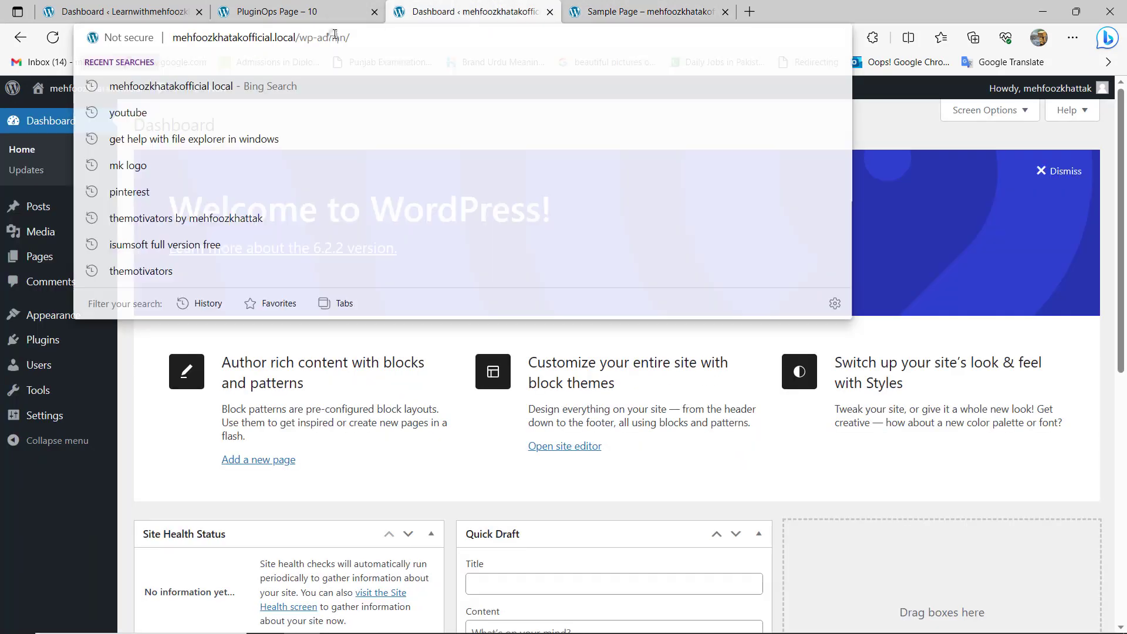
key(ctrl+Tab)
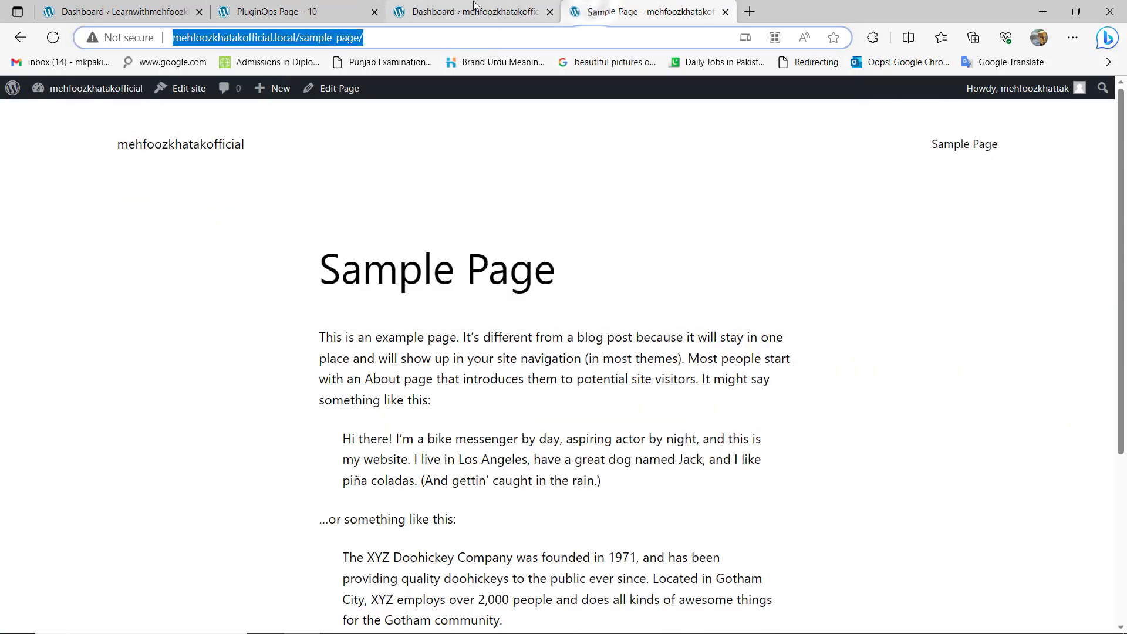
key(ctrl+shift+Tab)
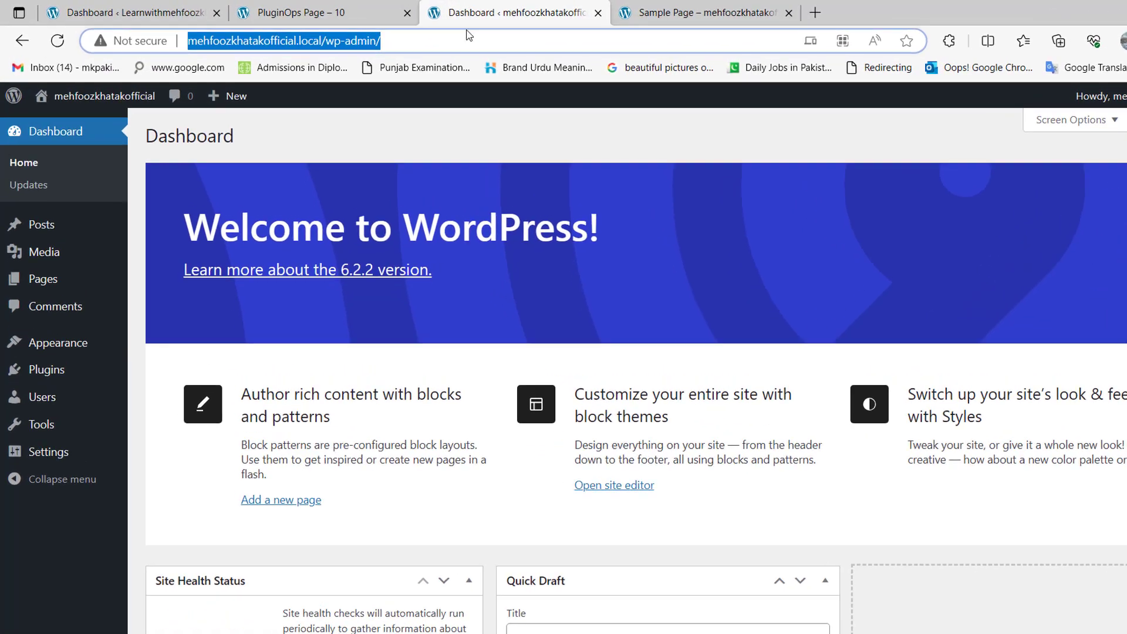
Step: Look over the welcome panel and the widgets on the new site's Dashboard Home screen
click(413, 36)
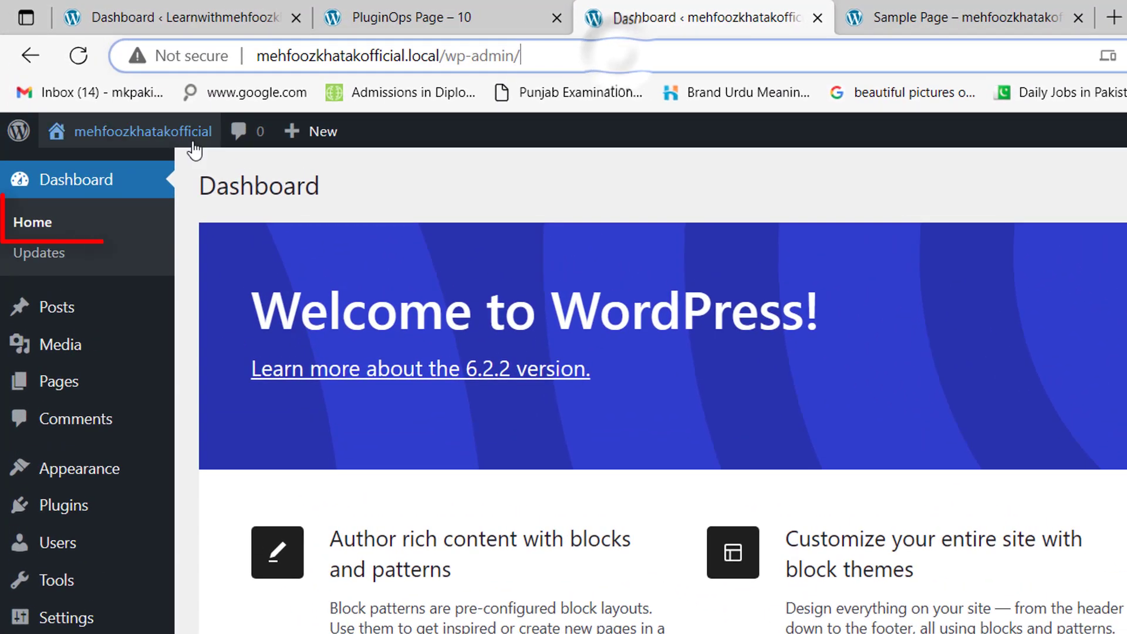
scroll(94, 224, down, 2)
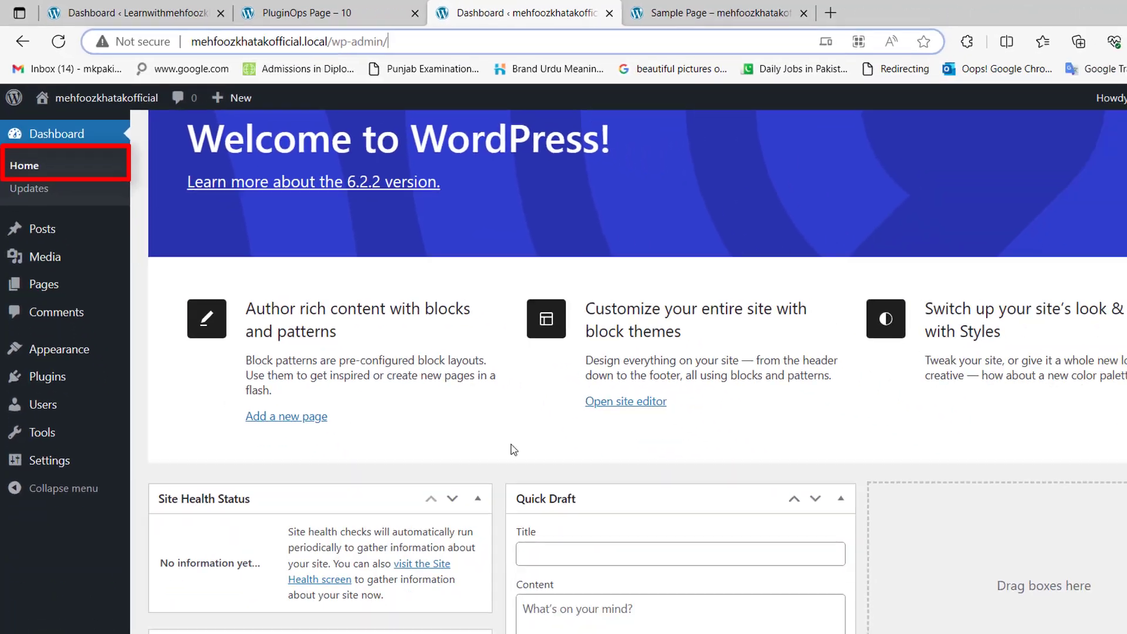
scroll(513, 449, down, 3)
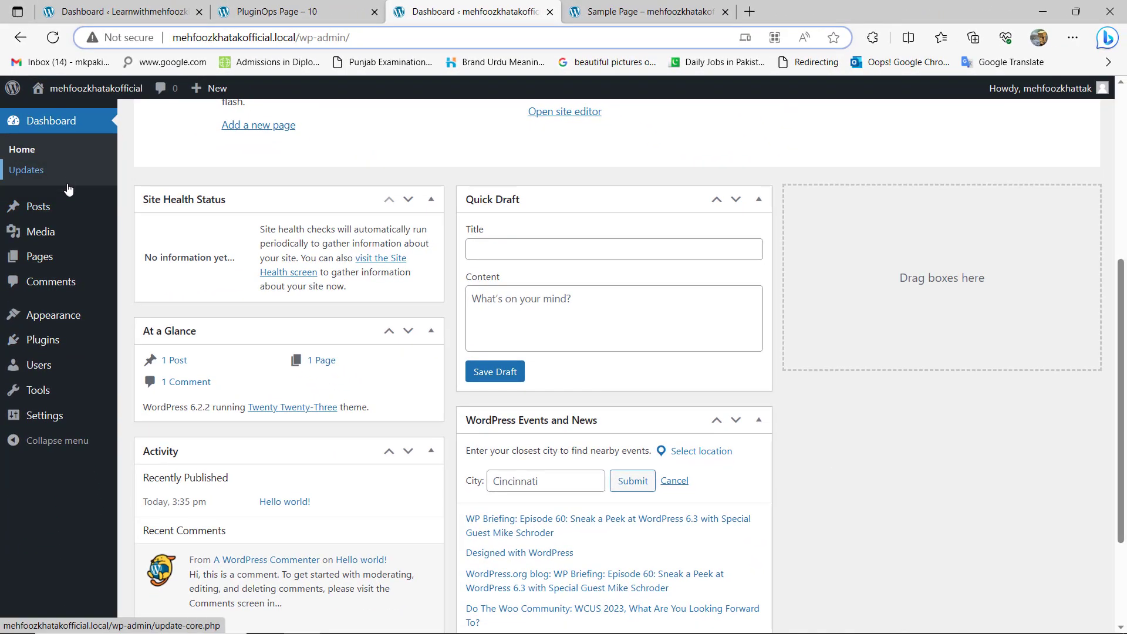
Step: Open the new site's Posts list and its Media Library, and look over both admin screens
scroll(108, 390, up, 5)
scroll(296, 312, down, 1)
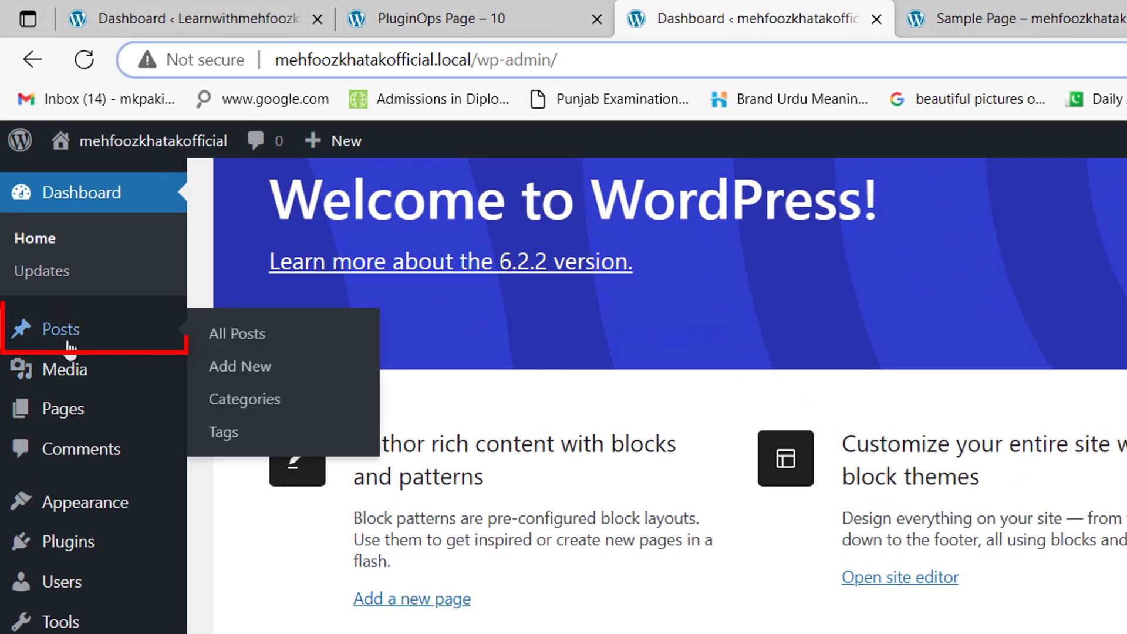
click(29, 284)
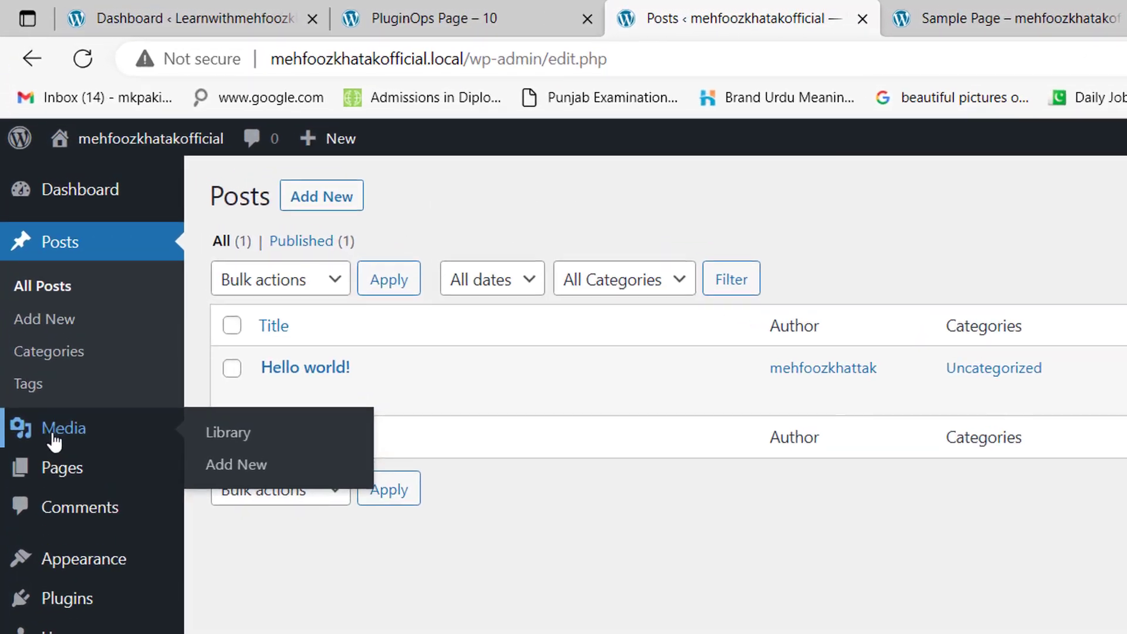
click(18, 273)
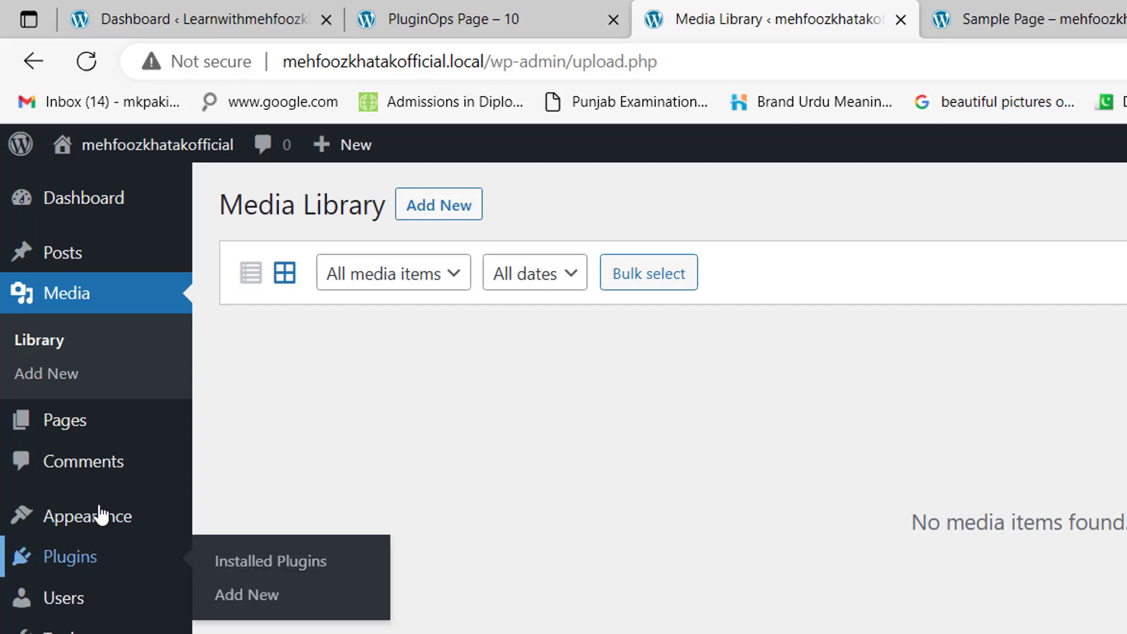
mouse_move(100, 433)
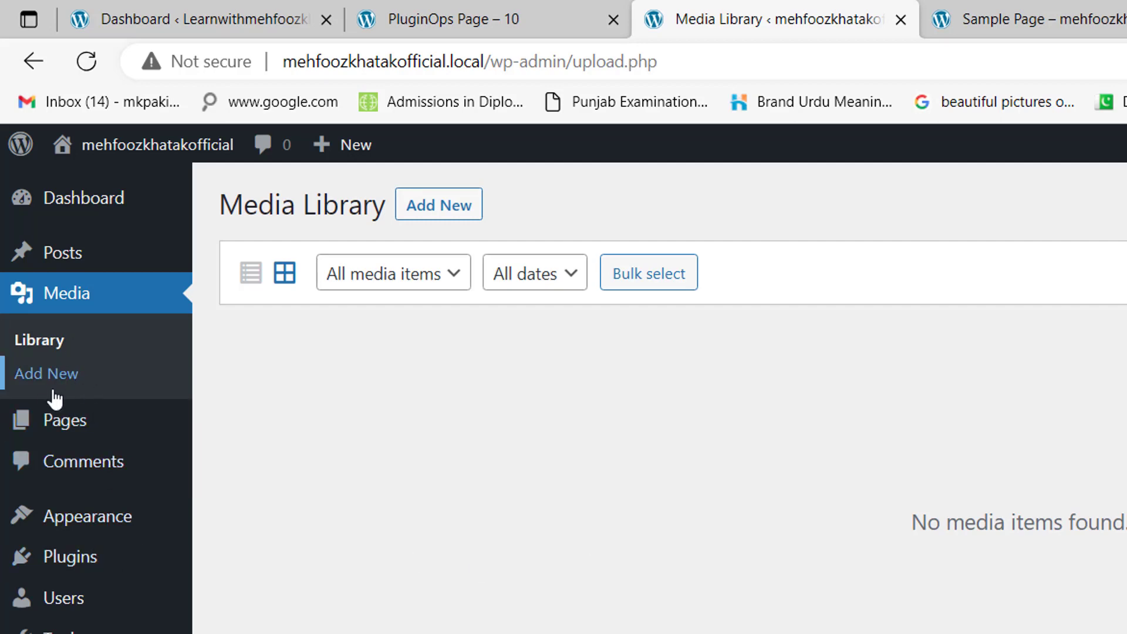
mouse_move(31, 426)
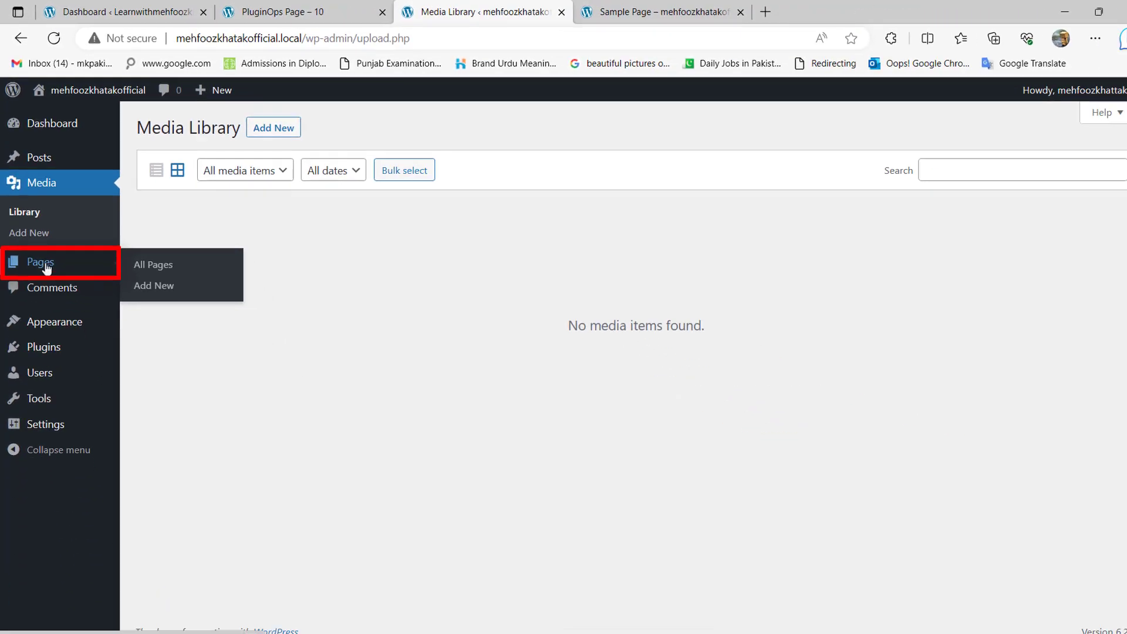
Step: Switch to the WP Engine WordPress hosting page in Chrome and look through its content
click(652, 12)
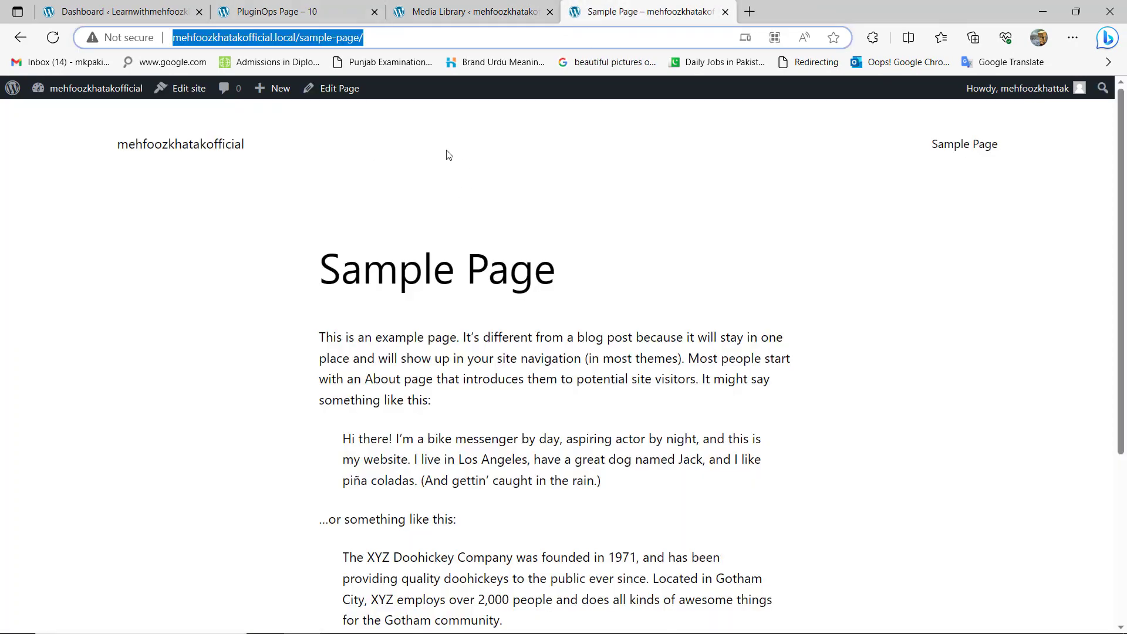
key(alt+Tab)
key(Tab)
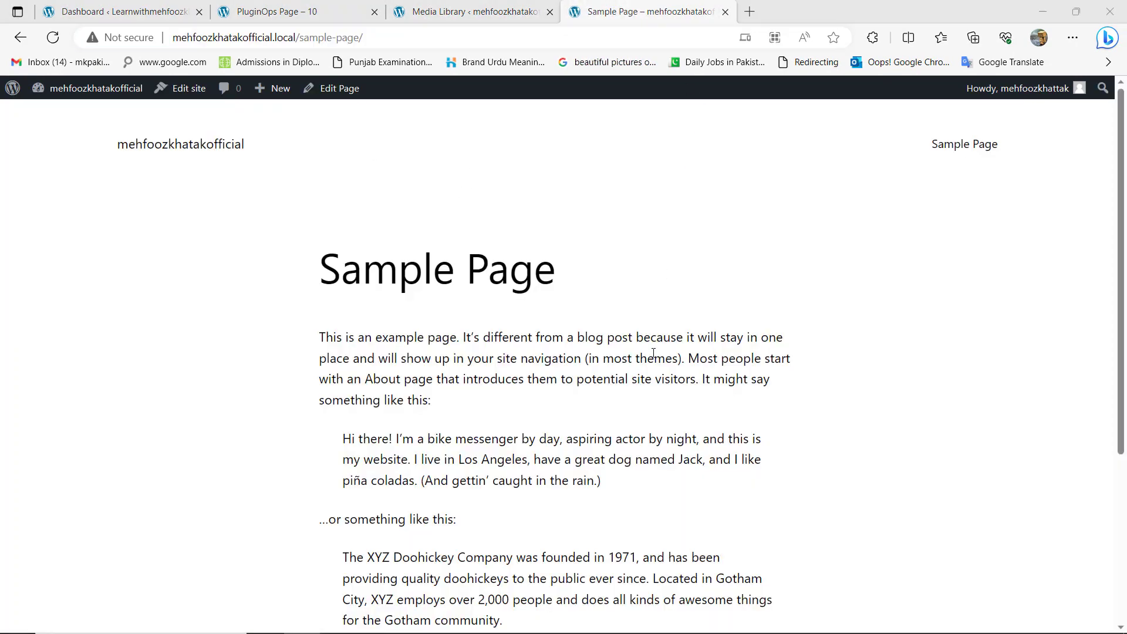
key(Tab)
key(Tab)
key(Tab)
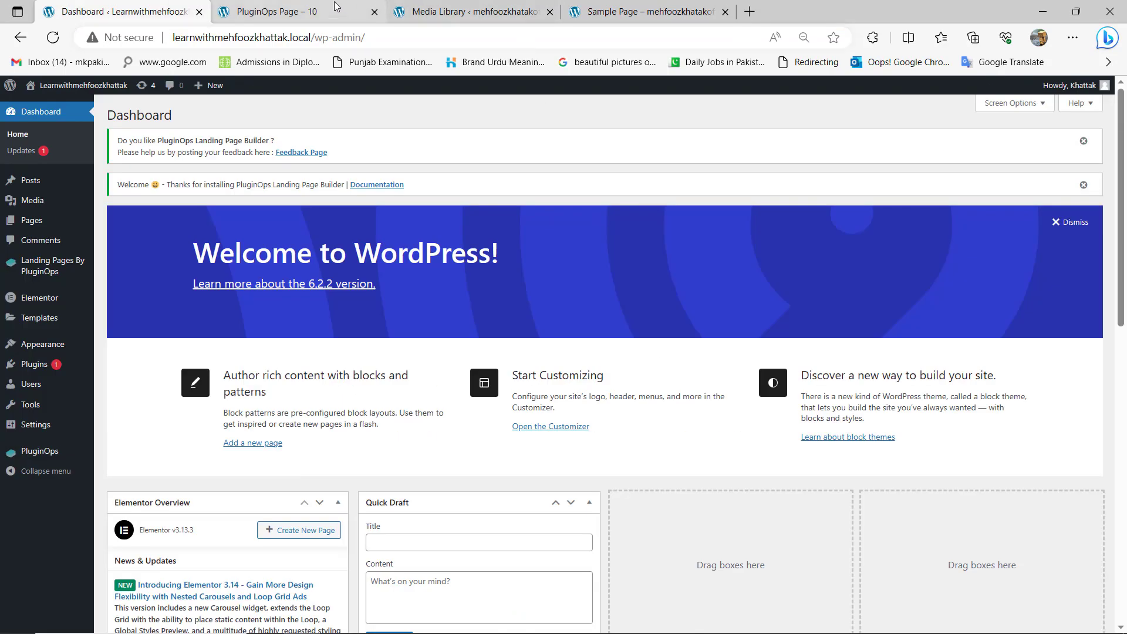
click(293, 9)
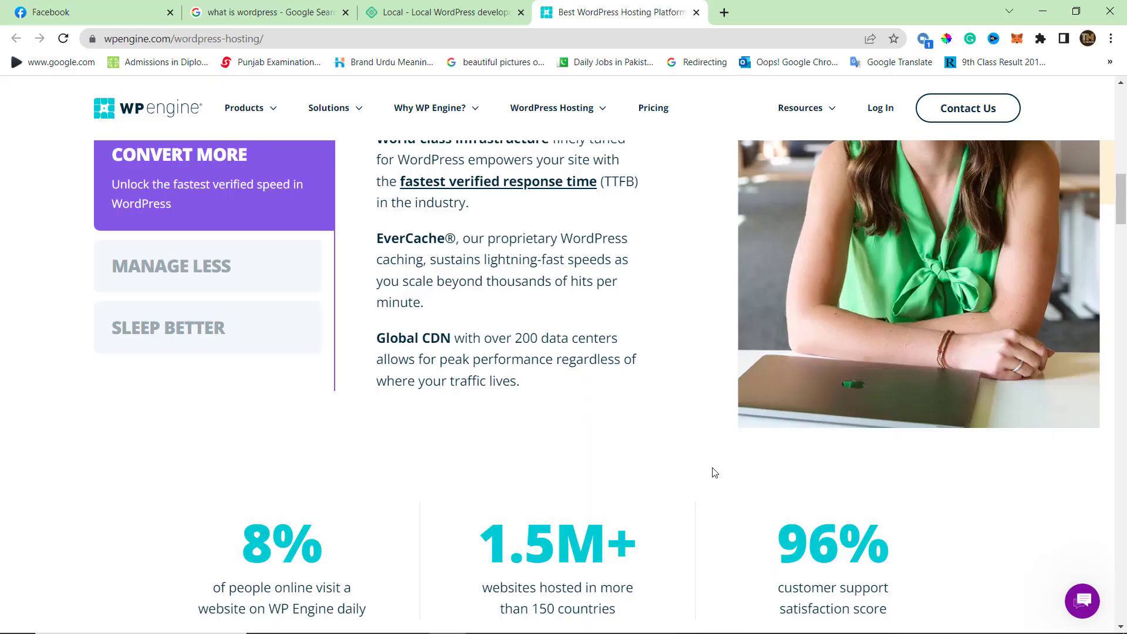
scroll(714, 472, up, 6)
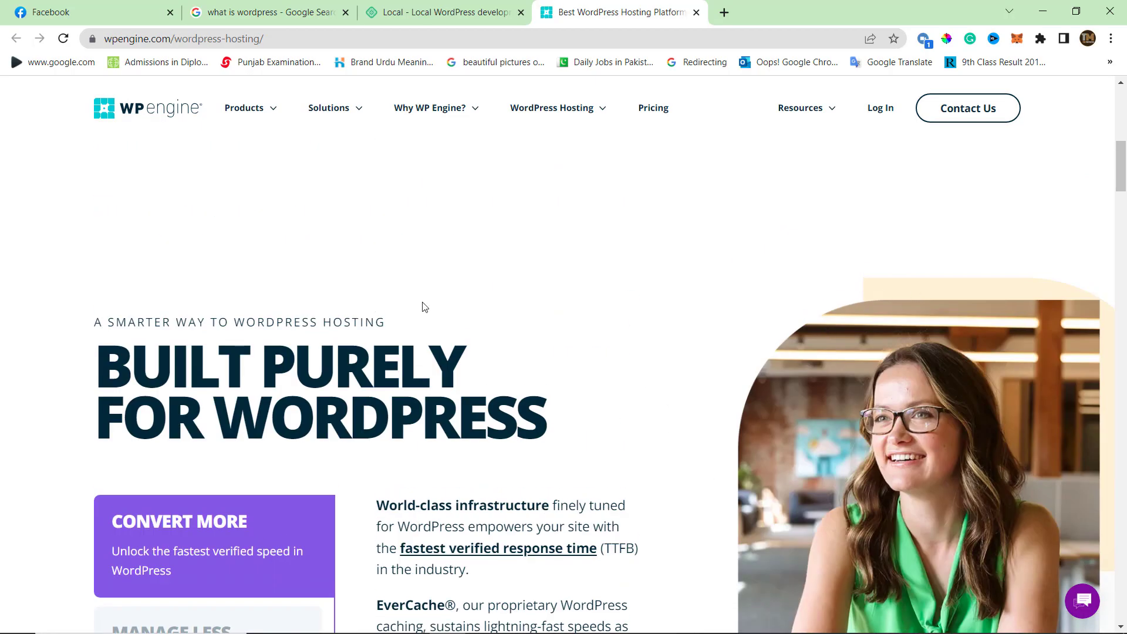
scroll(353, 527, down, 11)
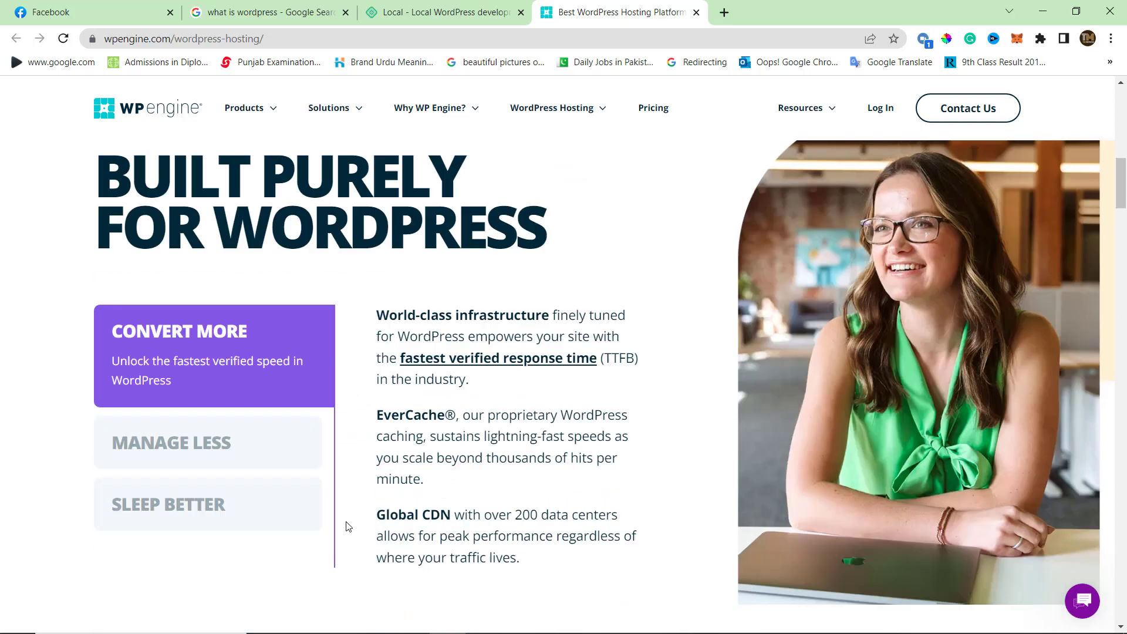
scroll(406, 556, up, 11)
scroll(266, 539, up, 5)
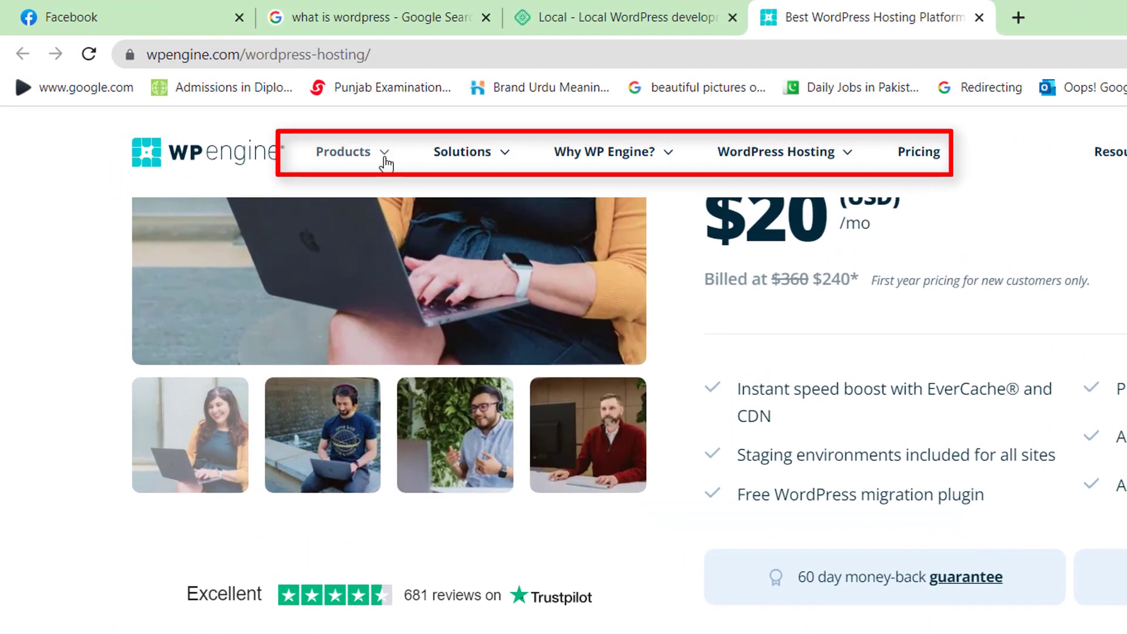
Step: Look through WP Engine's Products, Solutions, Why WP Engine? and WordPress Hosting navigation entries as examples of site pages
click(272, 109)
click(507, 156)
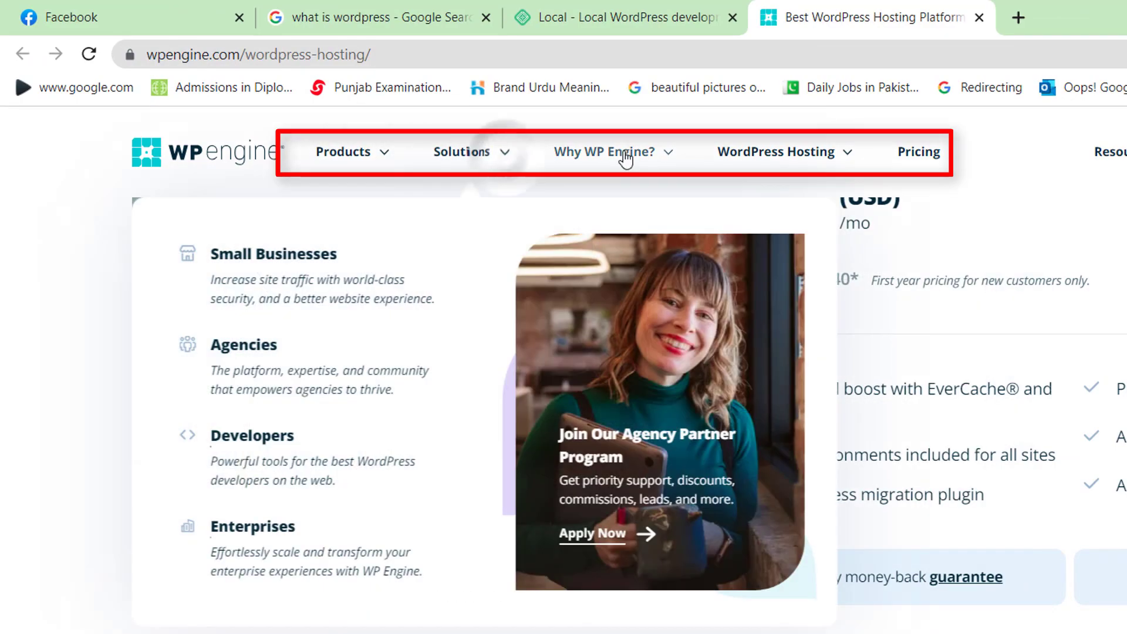
click(664, 154)
click(849, 152)
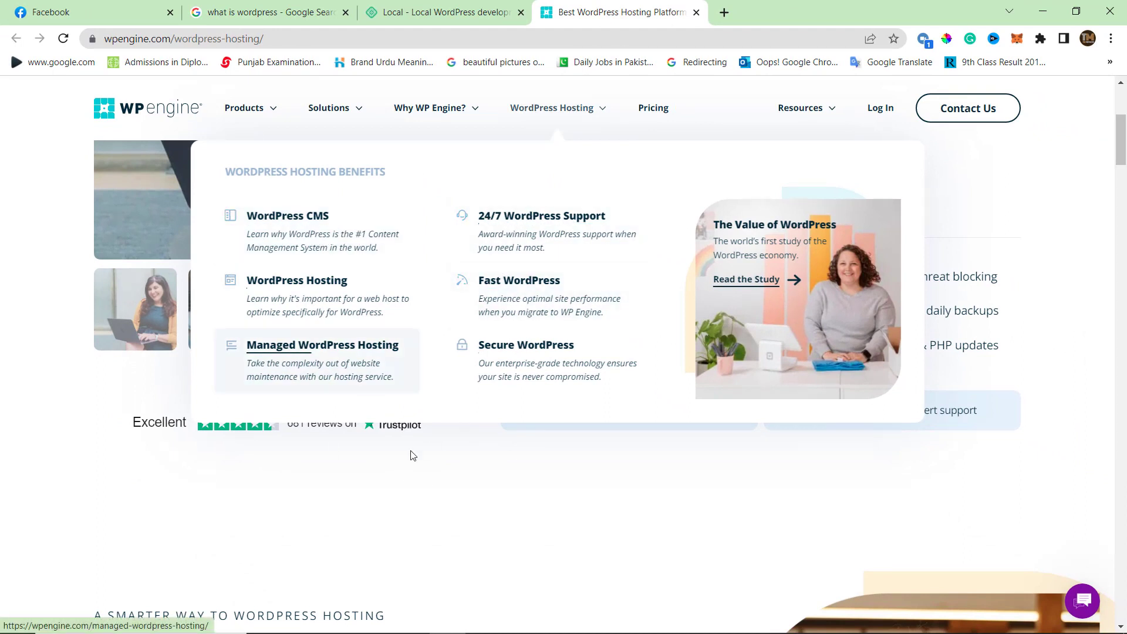
scroll(263, 463, down, 10)
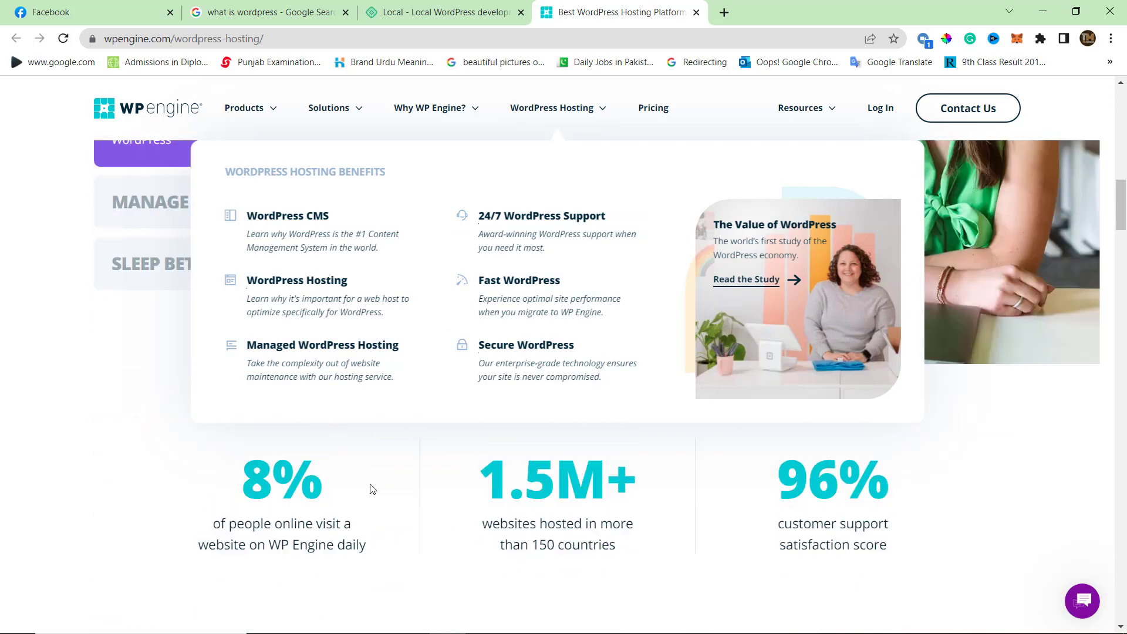
scroll(704, 479, up, 4)
Step: Switch back to the new site's wp-admin in Edge and open its Comments screen
key(alt+Tab)
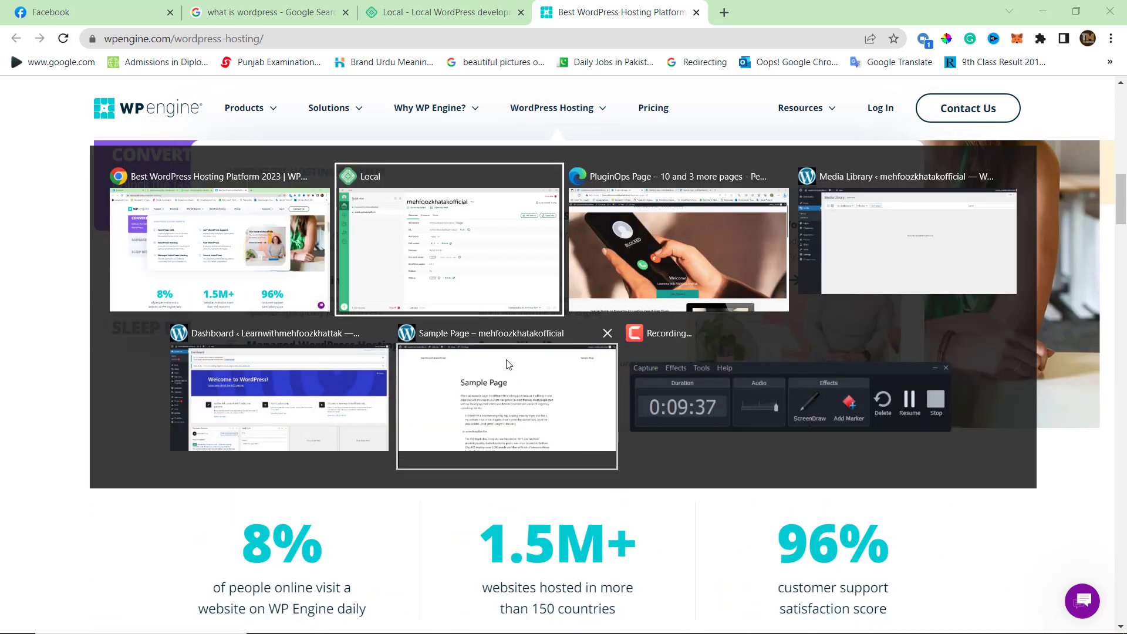
key(Tab)
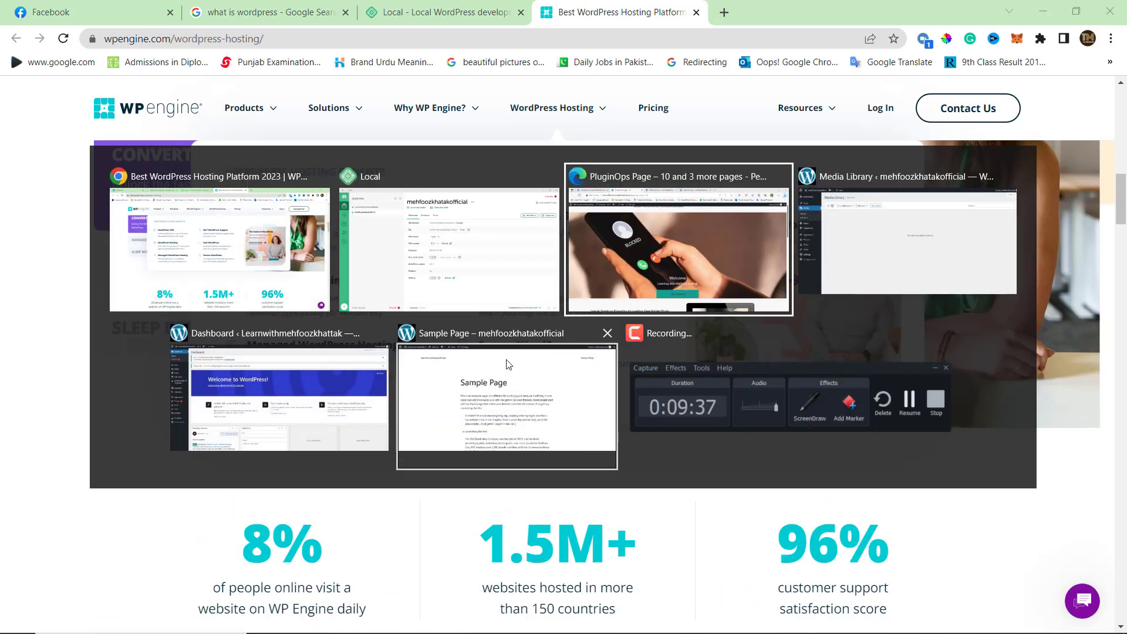
key(Tab)
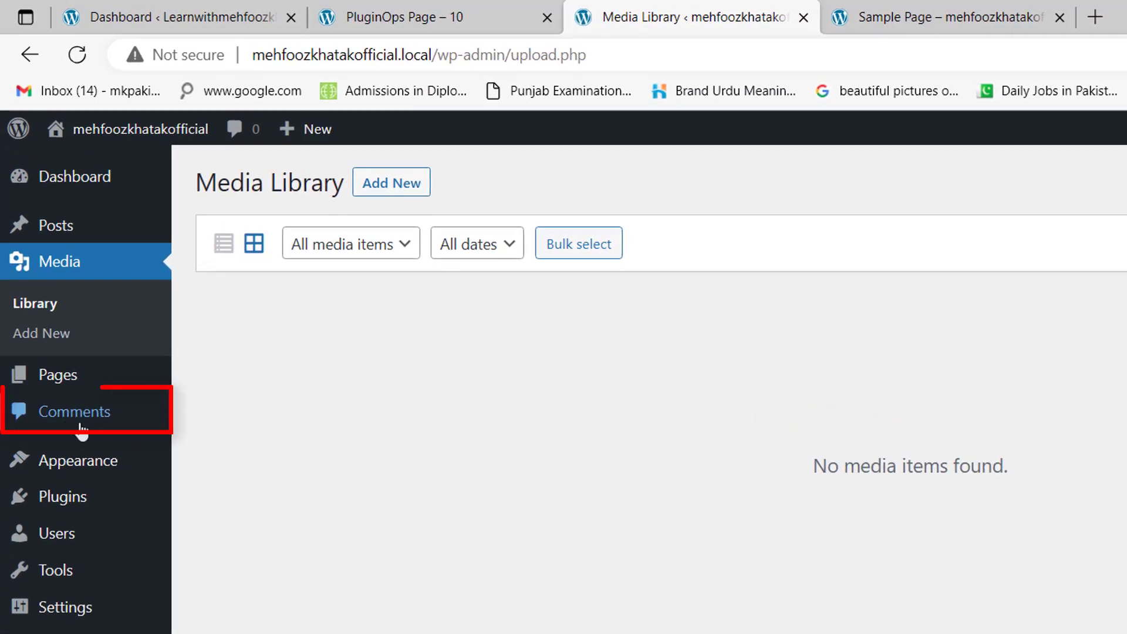
click(82, 427)
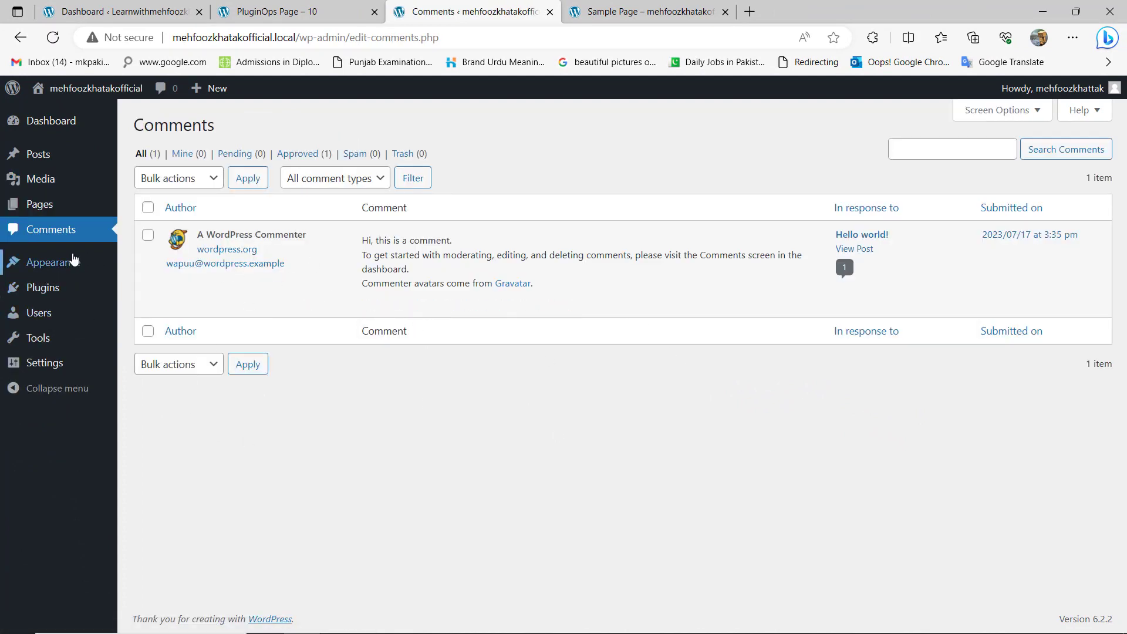
Step: Open the Themes screen under Appearance and look over the installed themes and the Add New Theme tile
mouse_move(68, 262)
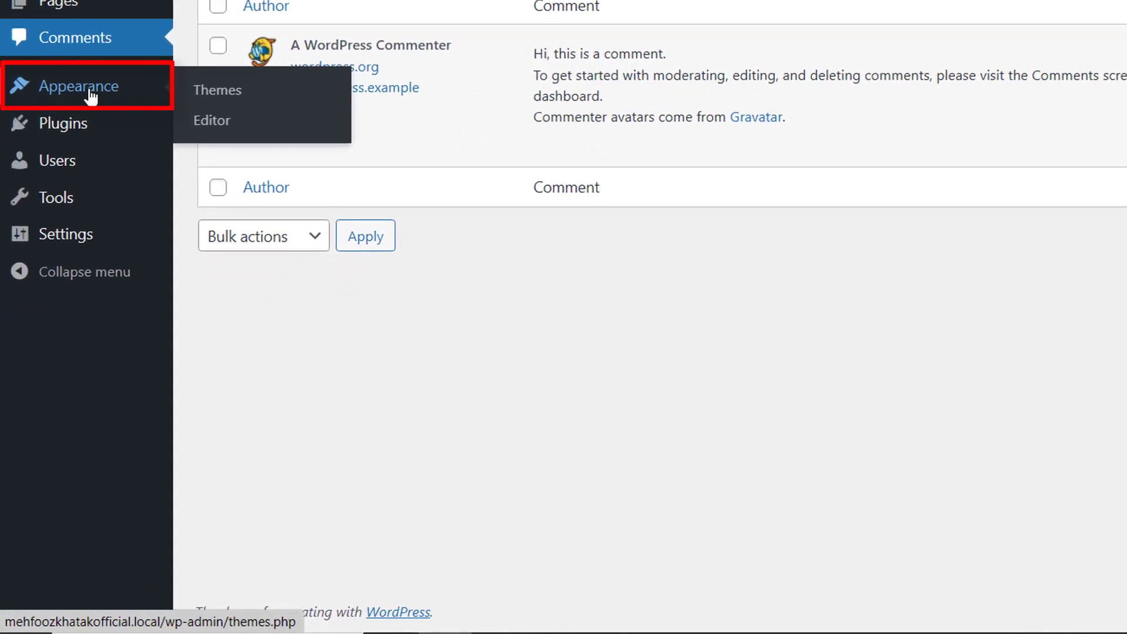
click(91, 96)
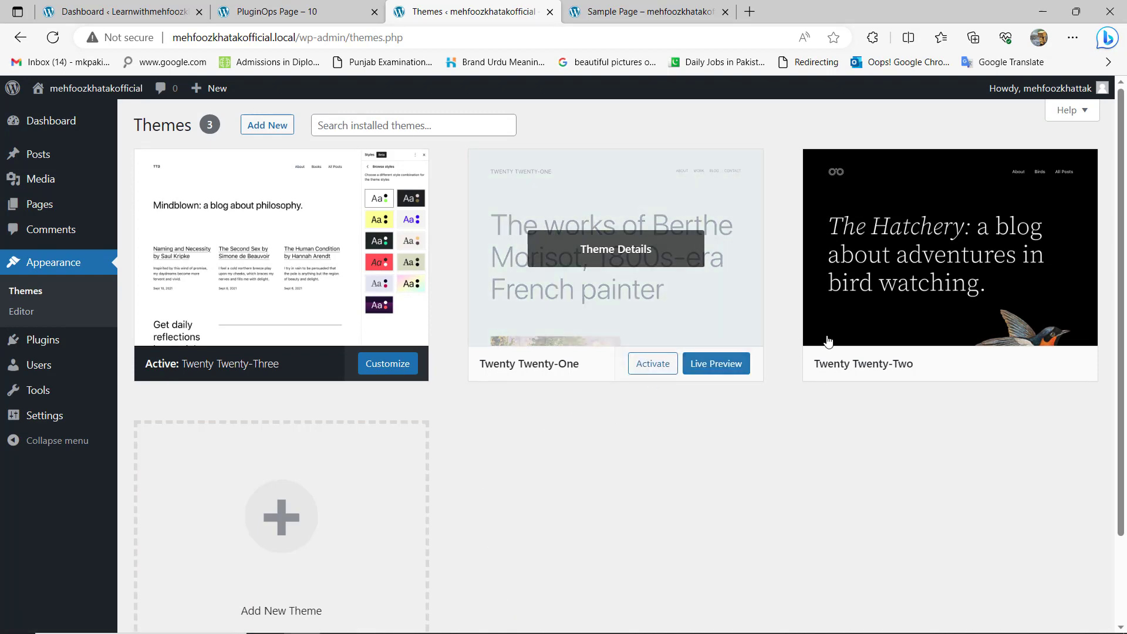
mouse_move(880, 357)
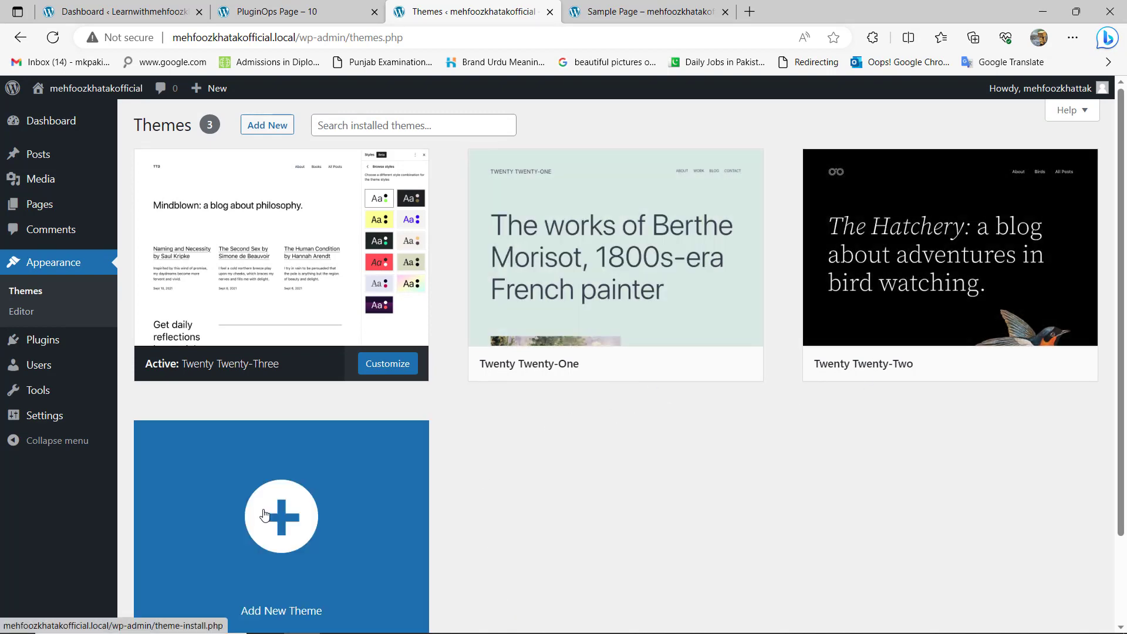
scroll(323, 453, down, 2)
Step: Open the Installed Plugins screen and compare the new site's Sample Page with the other site's PluginOps page
mouse_move(25, 339)
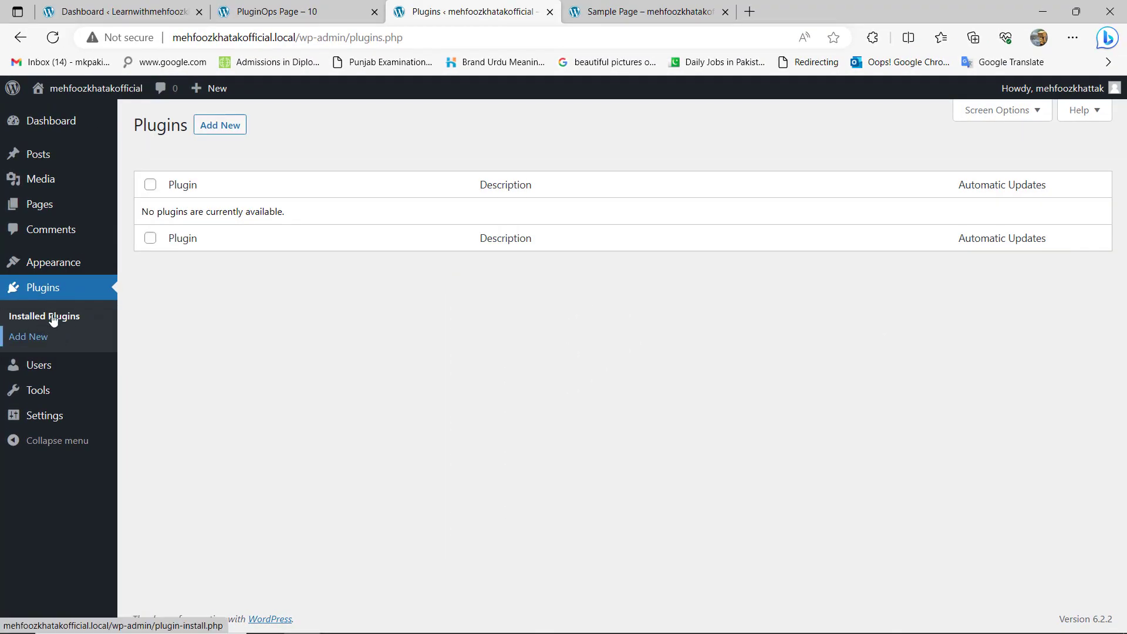
click(640, 16)
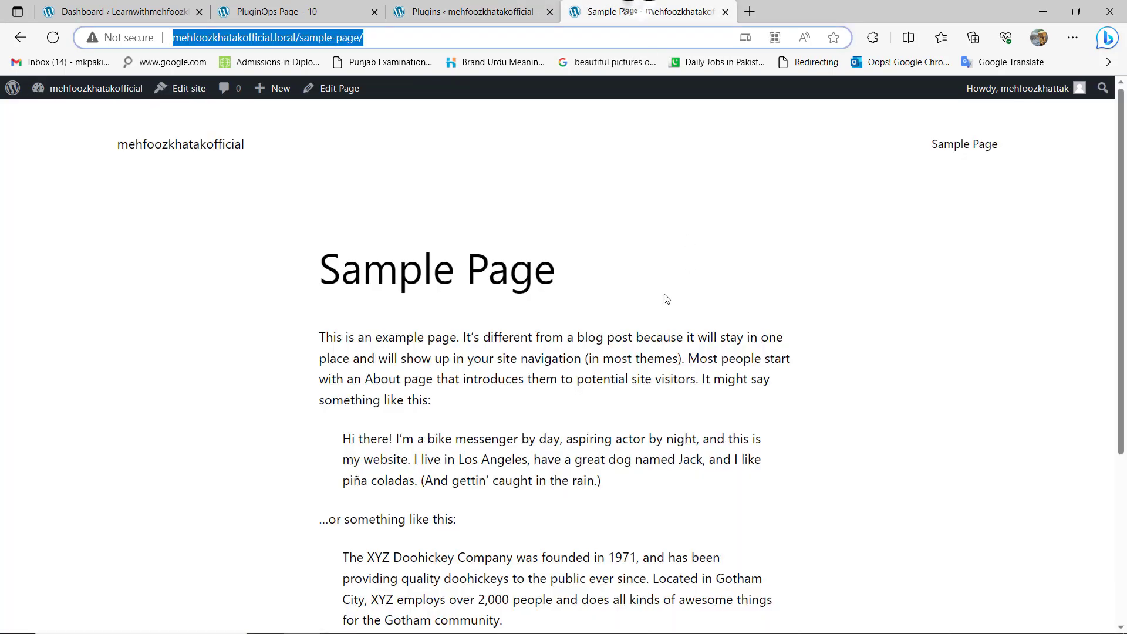
click(248, 11)
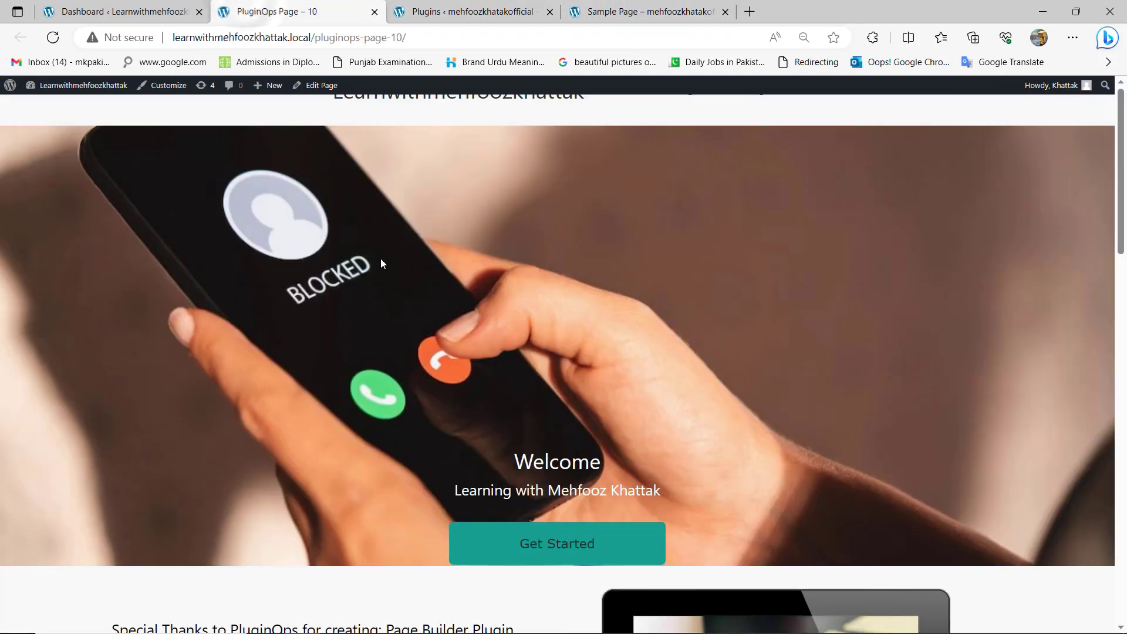
click(455, 13)
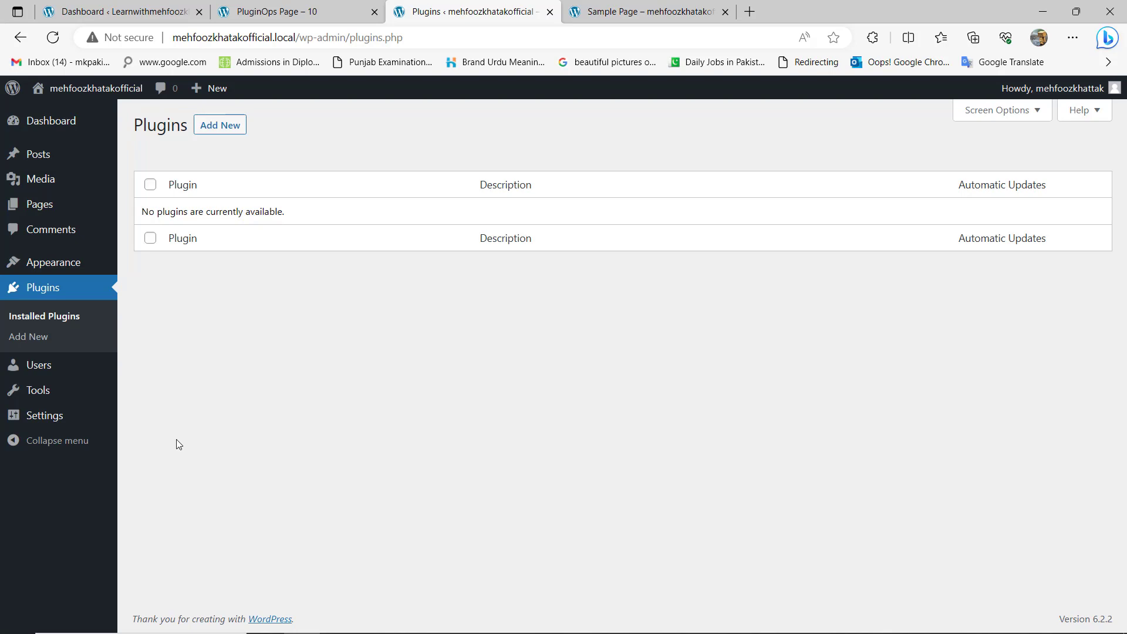
Step: Read through PluginOps Page – 10 on the other site down to its footer and return to its hero section
click(306, 12)
scroll(561, 108, down, 1)
scroll(562, 245, up, 3)
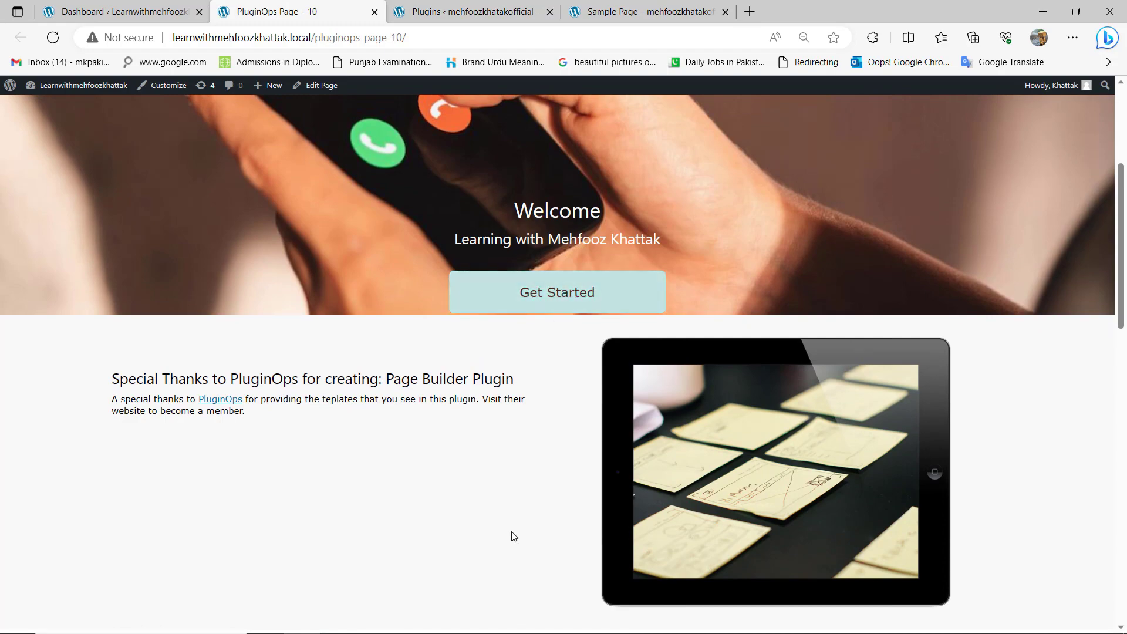
scroll(513, 534, down, 4)
scroll(460, 402, down, 11)
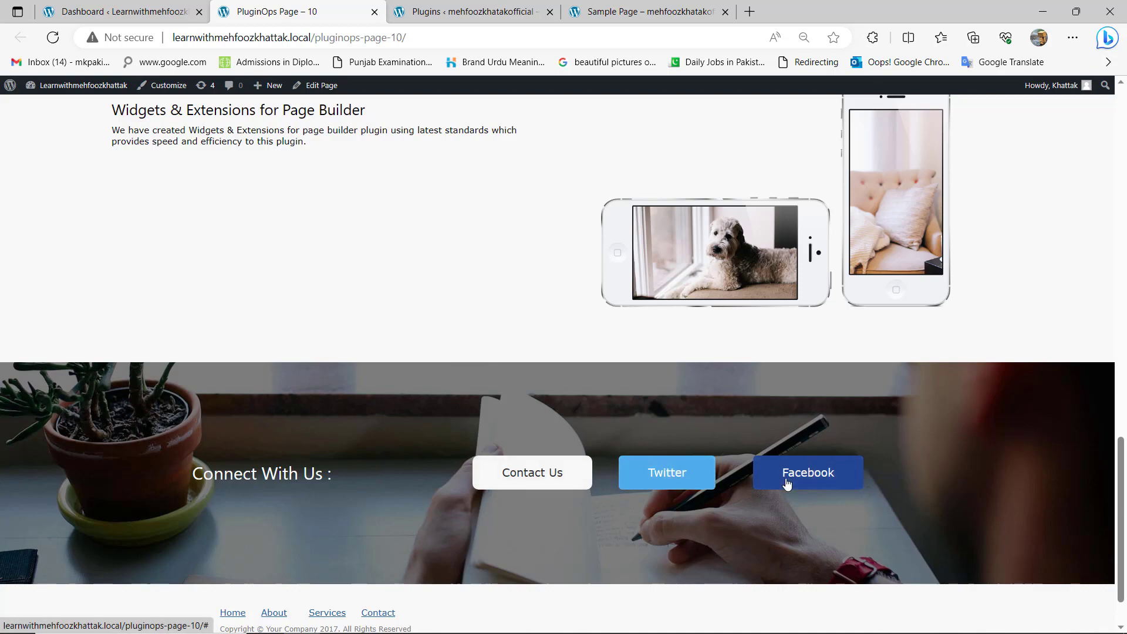
scroll(188, 475, down, 1)
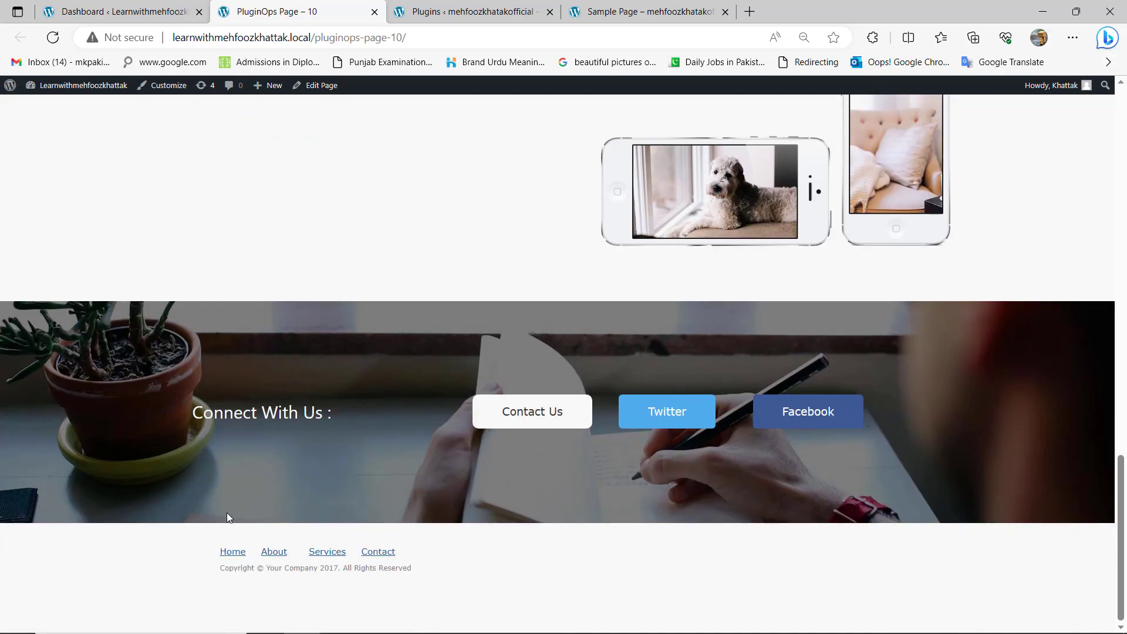
scroll(403, 615, up, 1)
scroll(393, 611, up, 15)
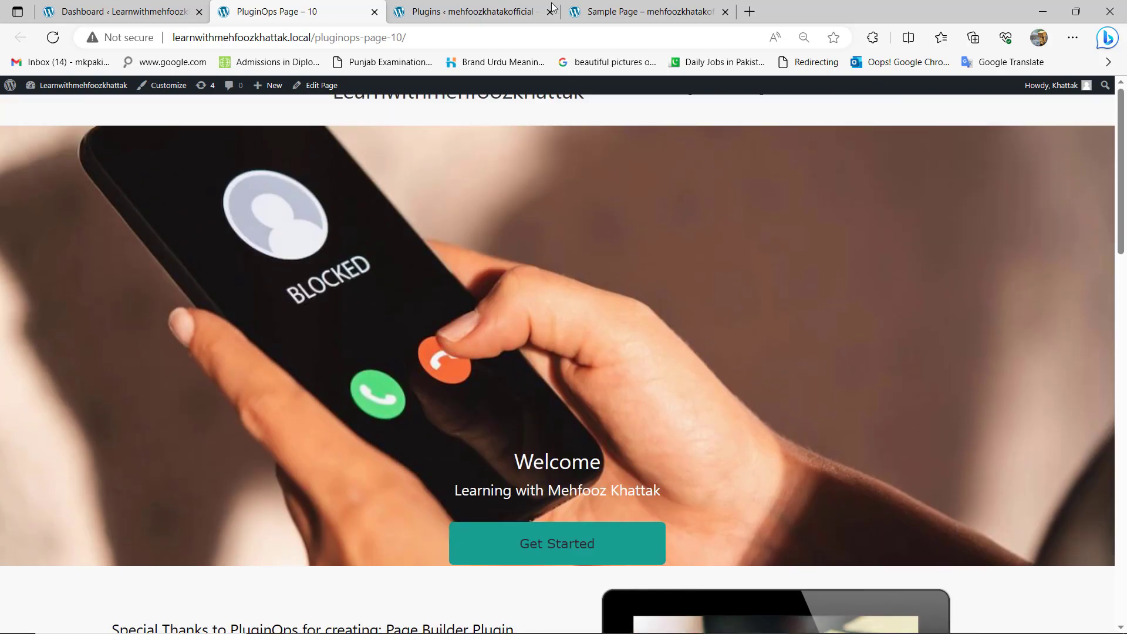
Step: Check the Sample Page once more and open the Users screen in the new site's wp-admin
click(578, 4)
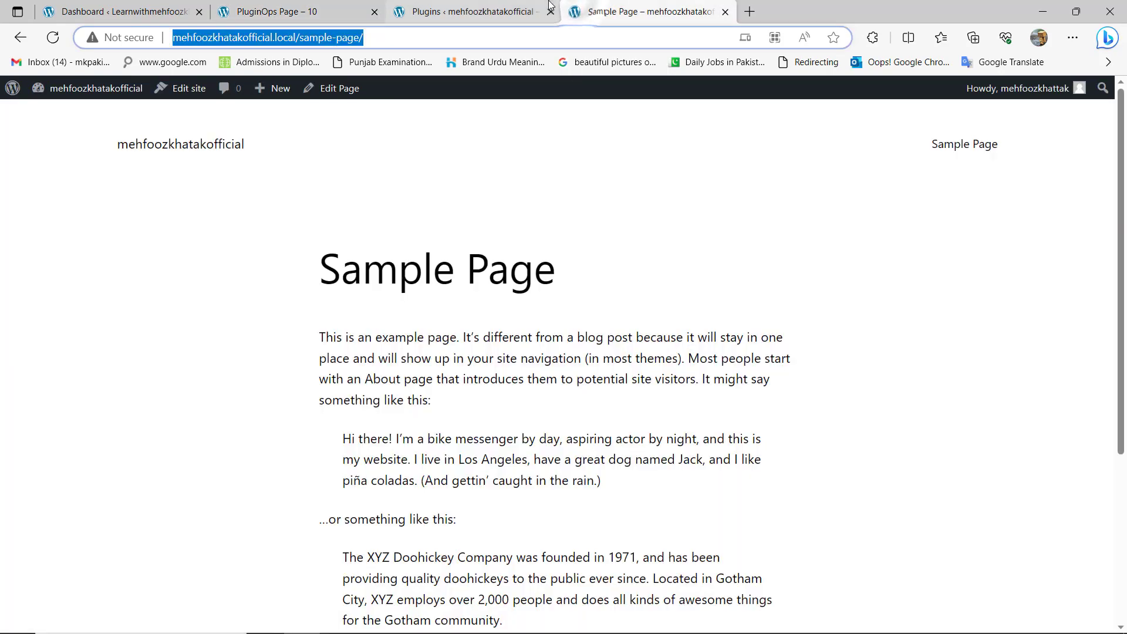
click(470, 11)
click(56, 365)
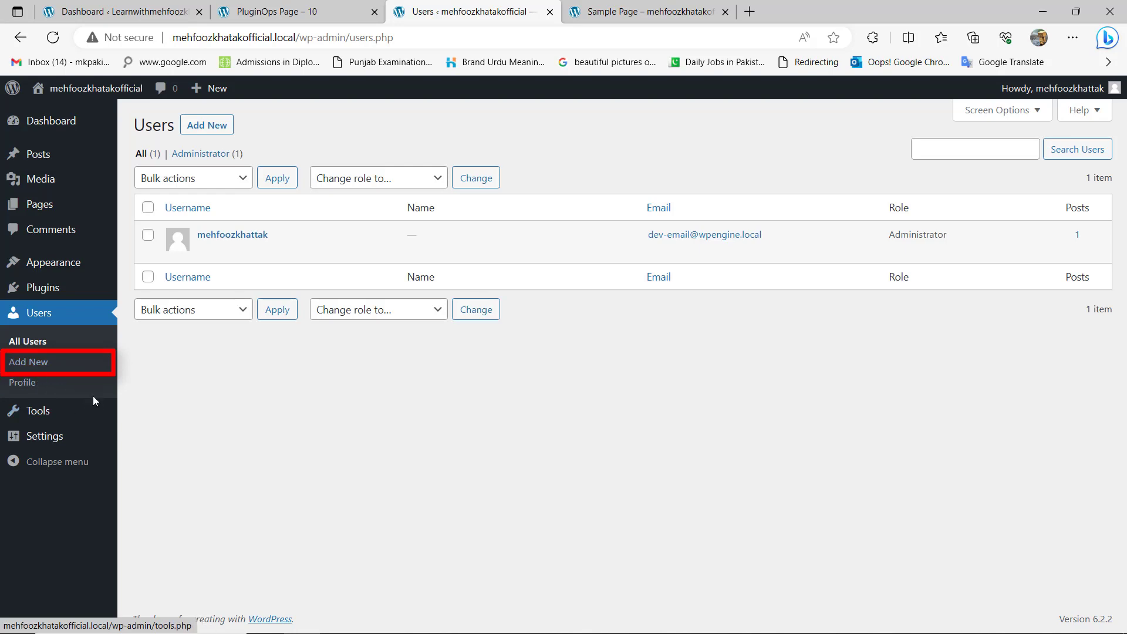
Step: Look over the Tools options in the admin navigation and return to the Dashboard home screen
mouse_move(61, 415)
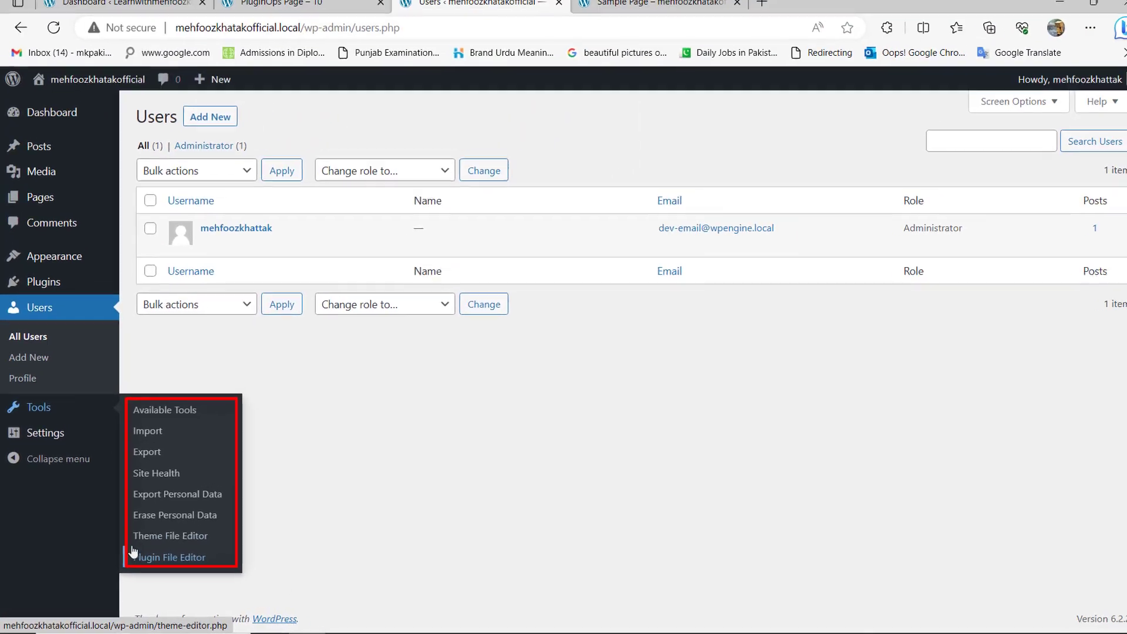
mouse_move(50, 112)
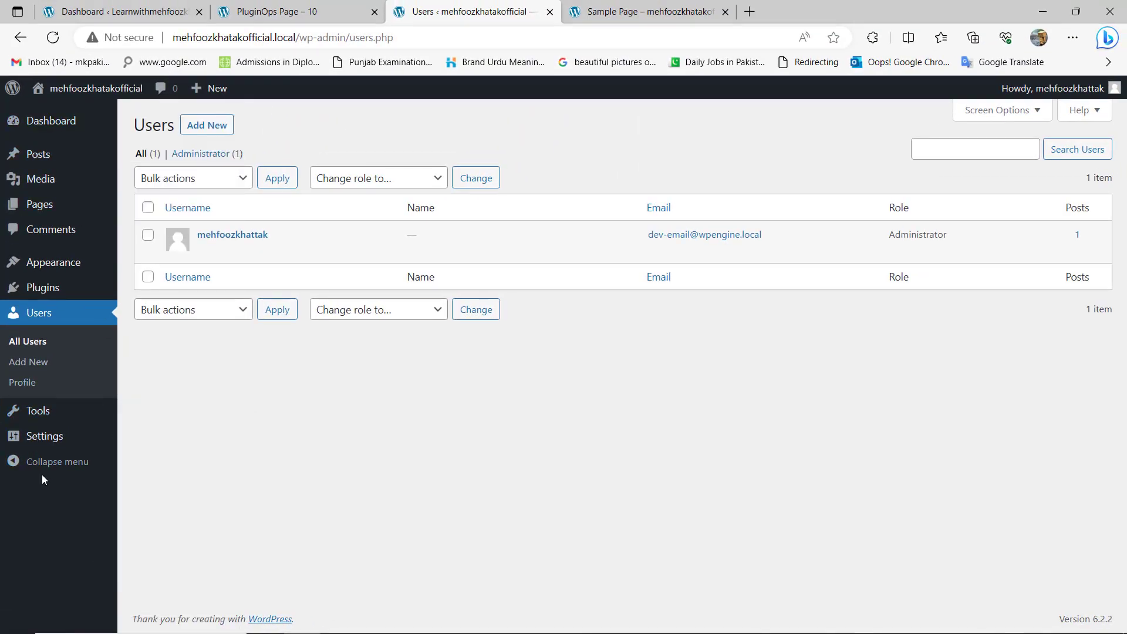
click(47, 121)
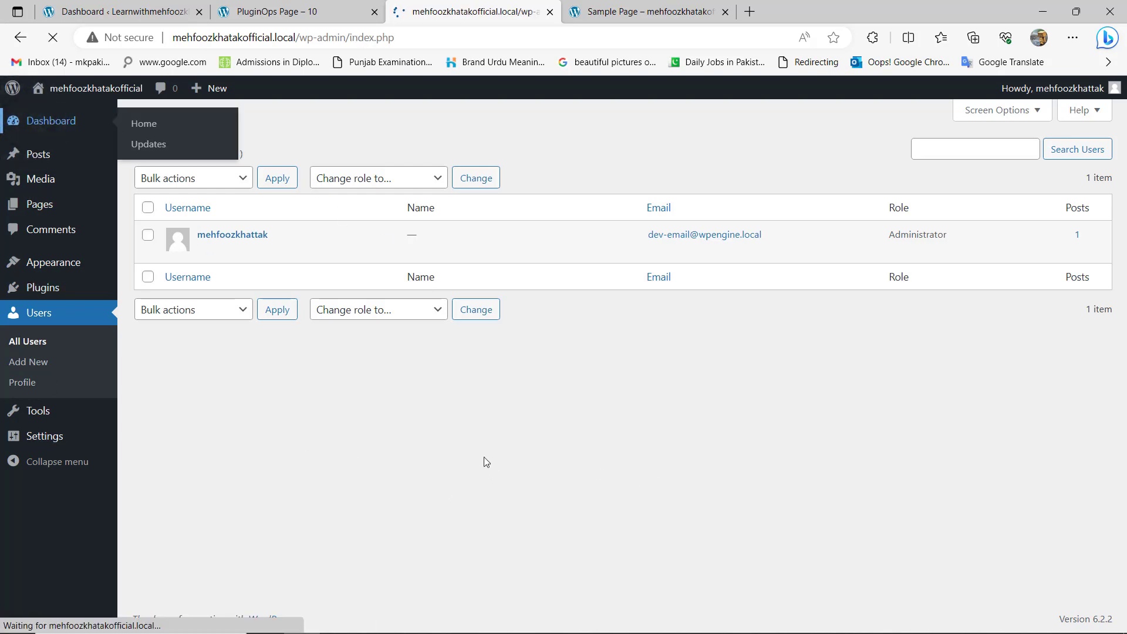
Step: Review the Dashboard home widgets from Site Health Status to WordPress Events and News and return to the welcome banner
scroll(477, 451, down, 4)
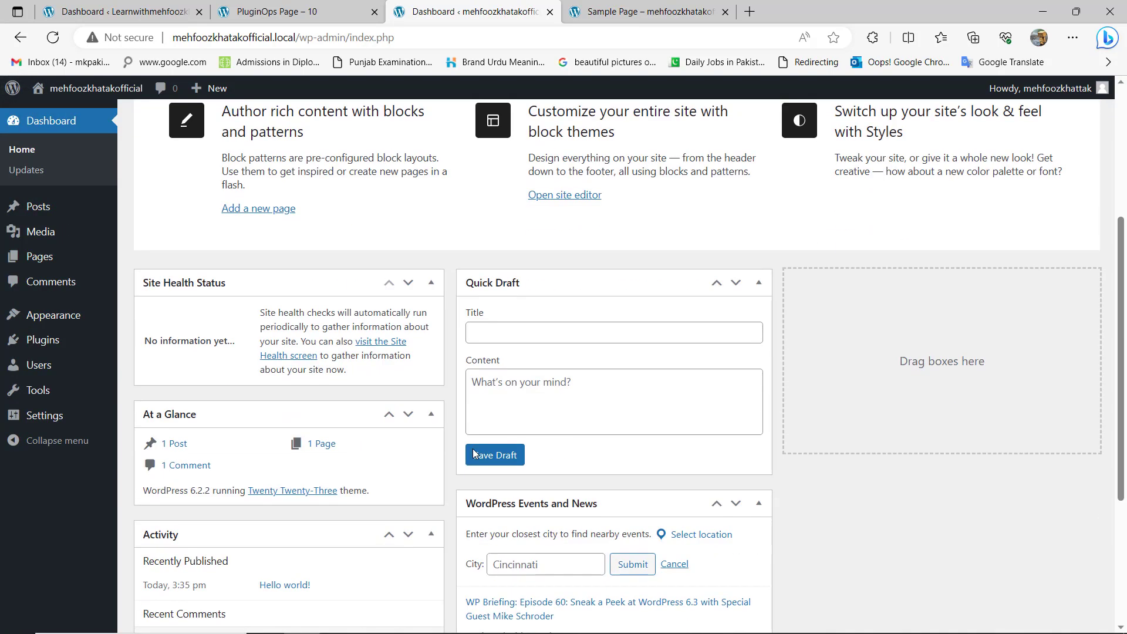
scroll(475, 455, down, 4)
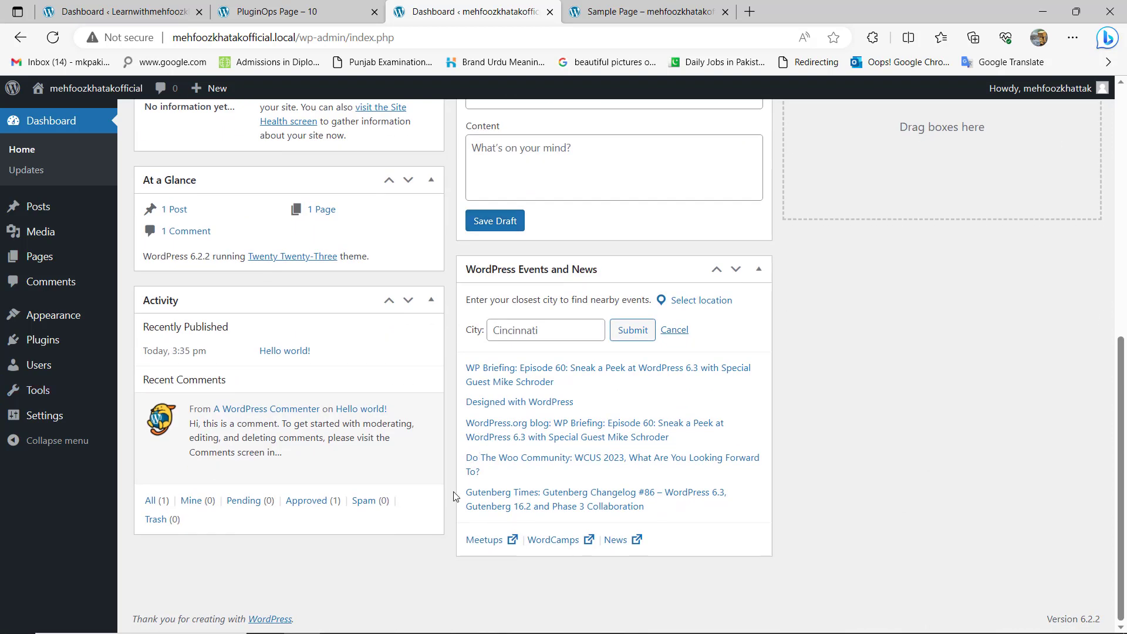
scroll(454, 497, up, 5)
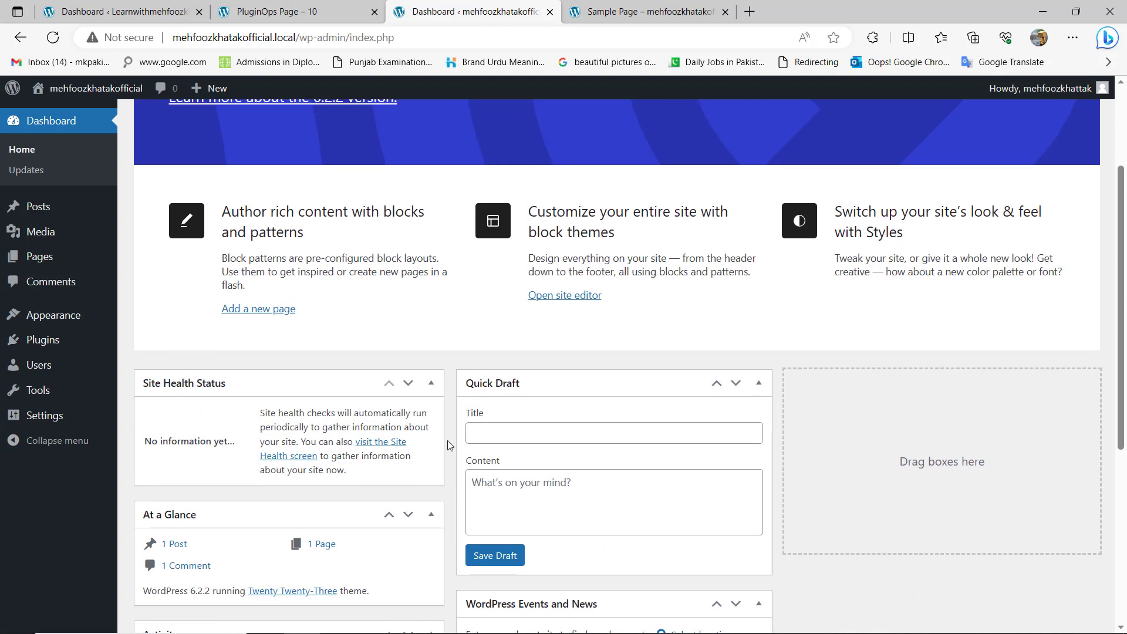
click(471, 441)
scroll(435, 553, down, 5)
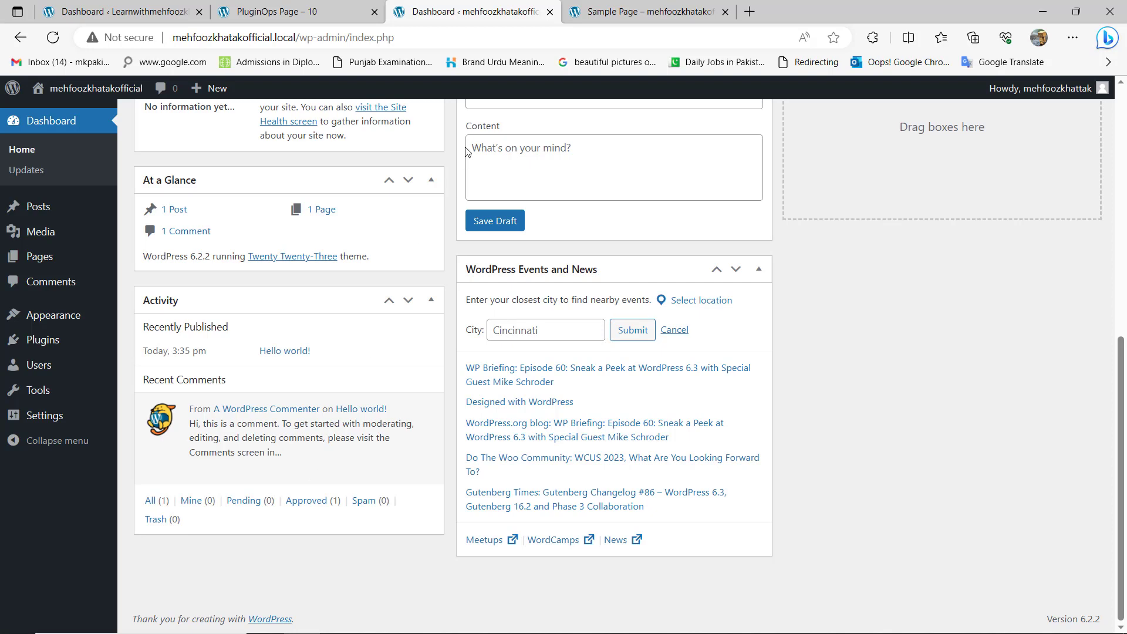
scroll(306, 565, up, 5)
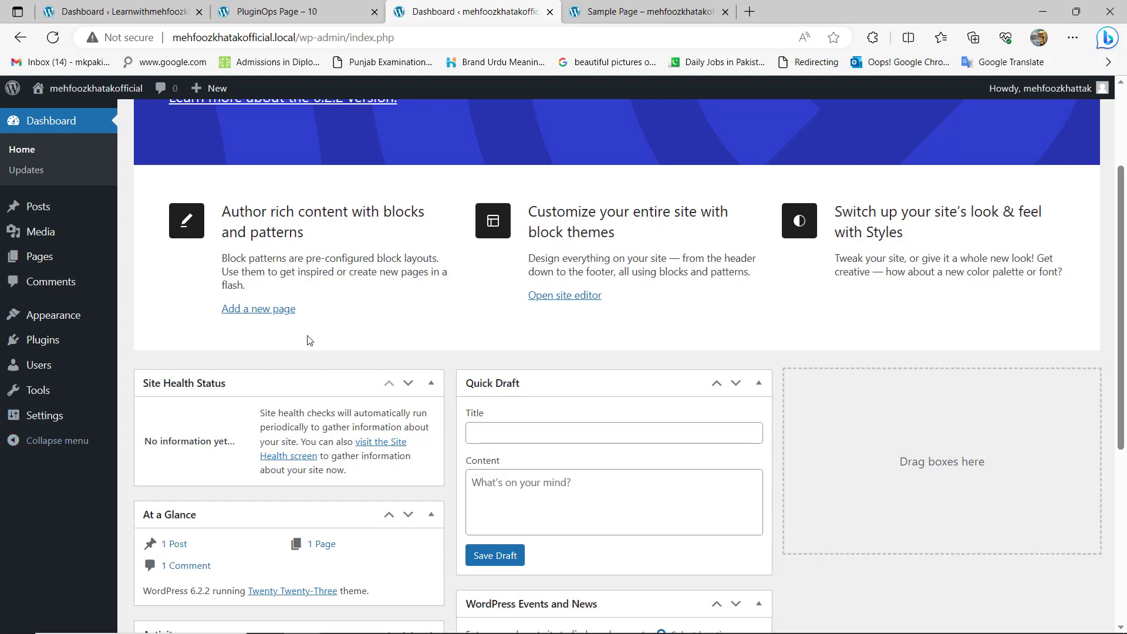
scroll(310, 341, up, 3)
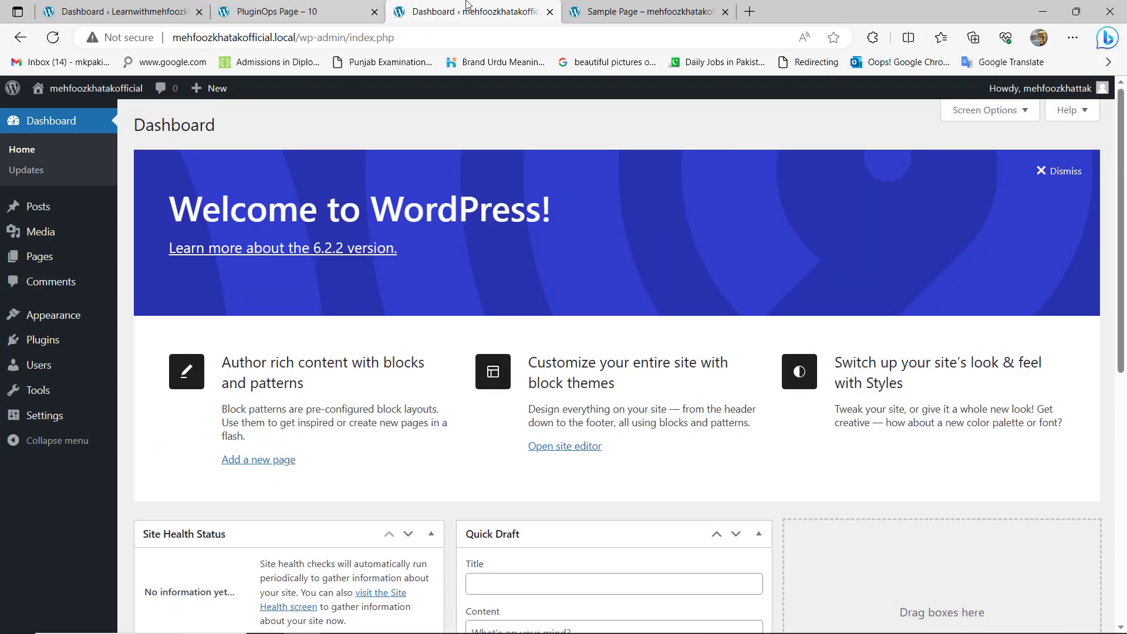
Step: Compare the new site's public Sample Page with its admin Dashboard, ending on the Dashboard
click(593, 8)
click(431, 6)
mouse_move(89, 332)
mouse_move(66, 374)
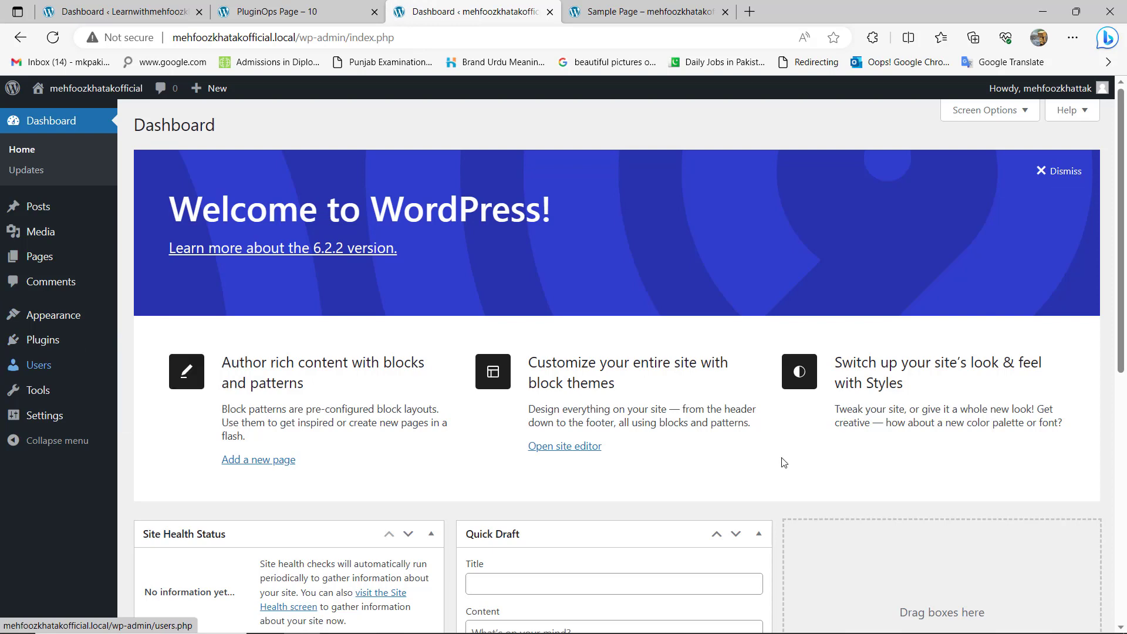
click(699, 13)
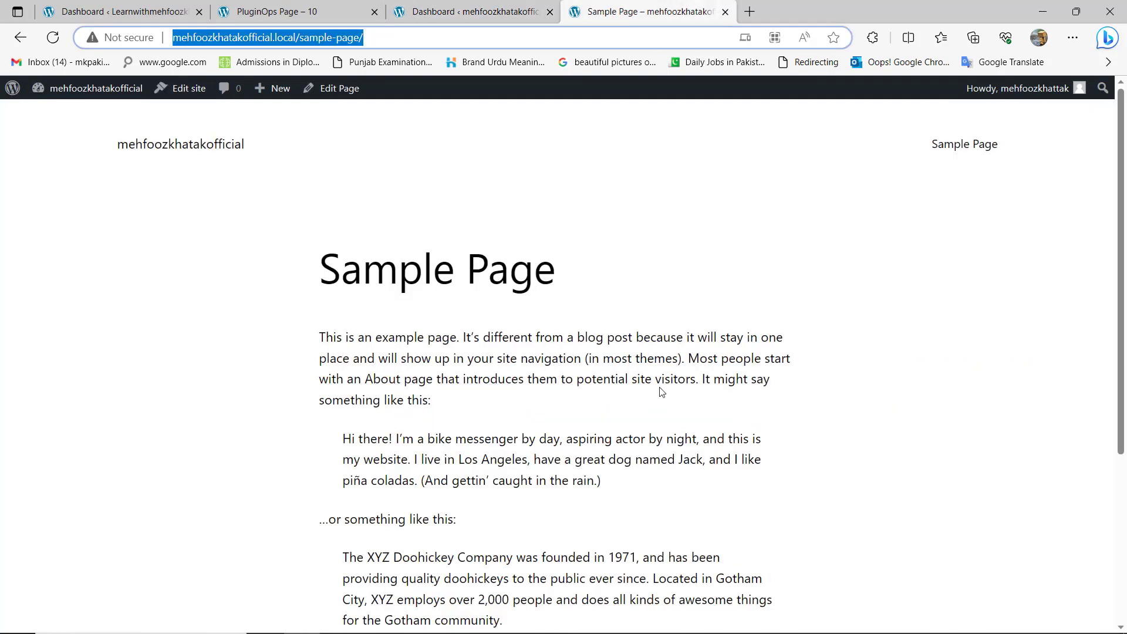
click(508, 12)
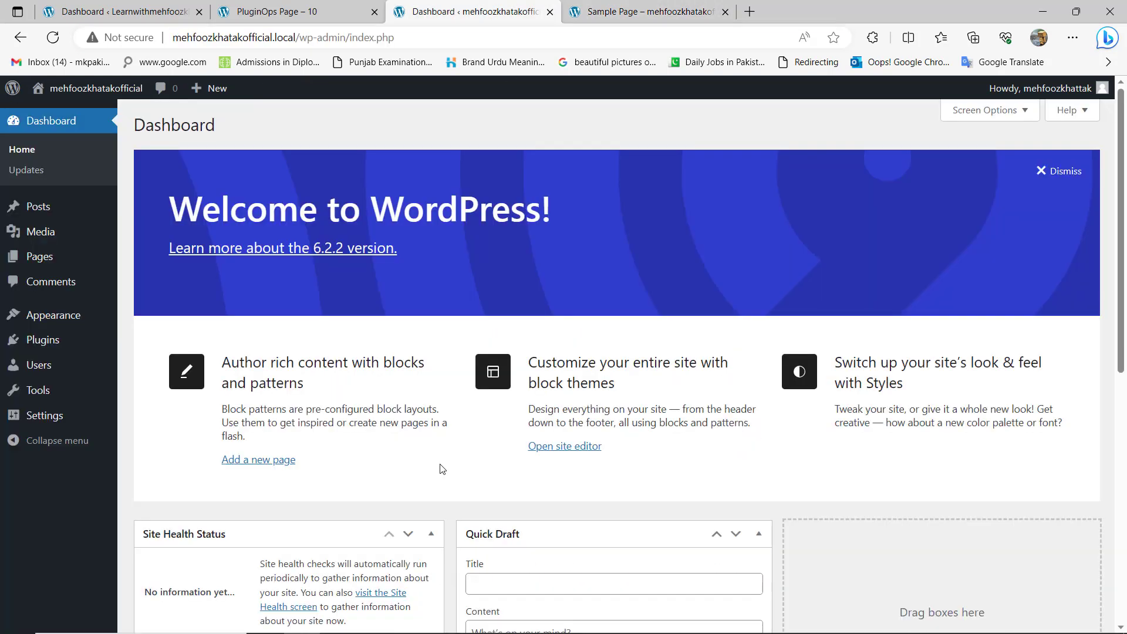